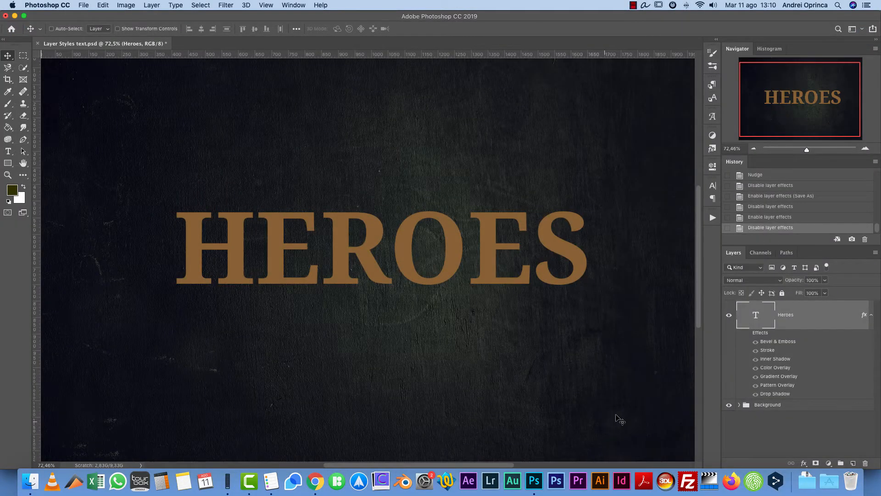
Enable all layer effects on the Heroes text layer
click(748, 333)
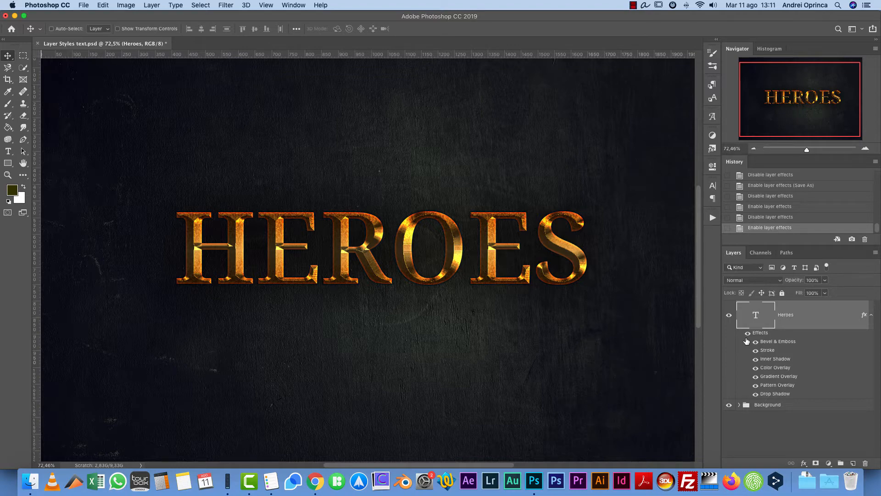
Preview the Layer Styles text.psd file in the Stock images folder without opening it
key(super+o)
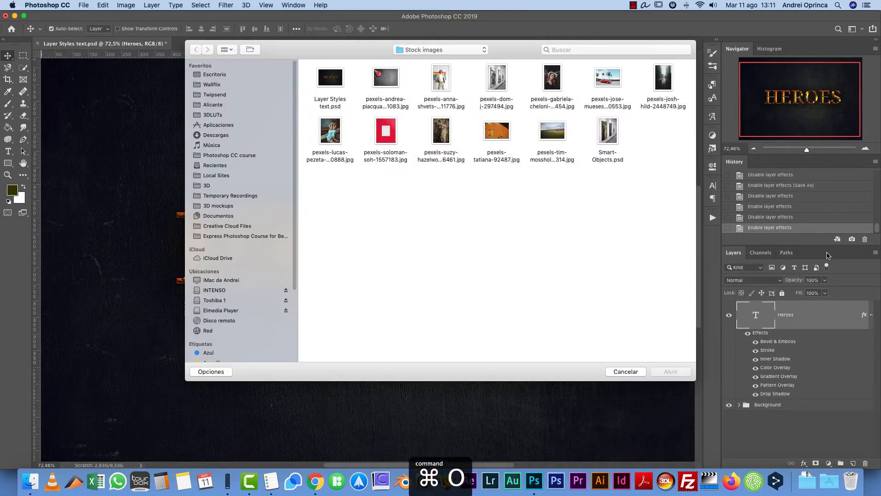
click(330, 87)
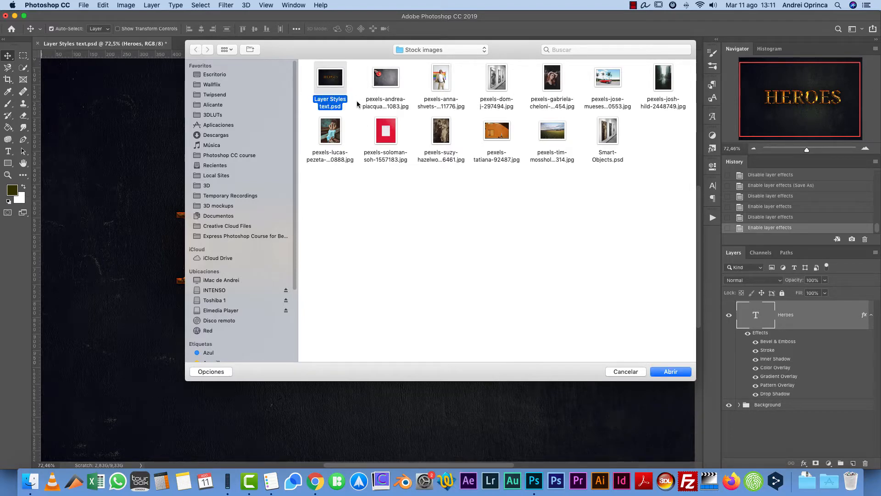
key(space)
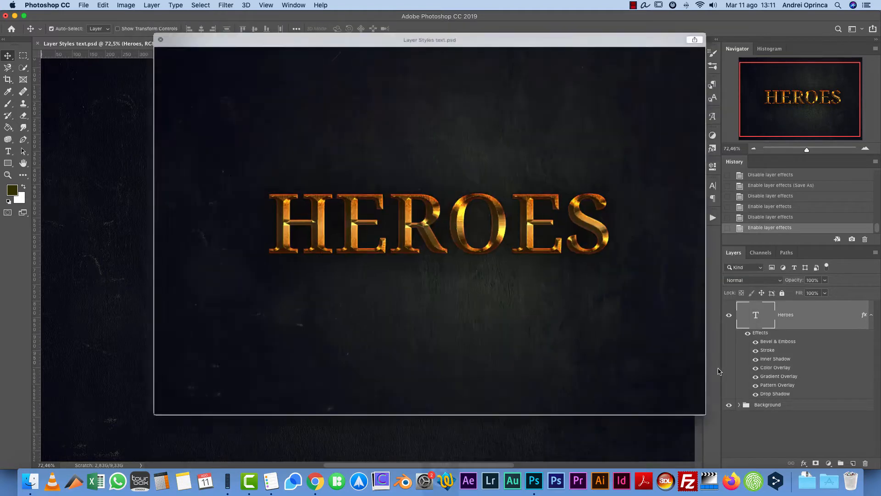
key(Escape)
key(Escape)
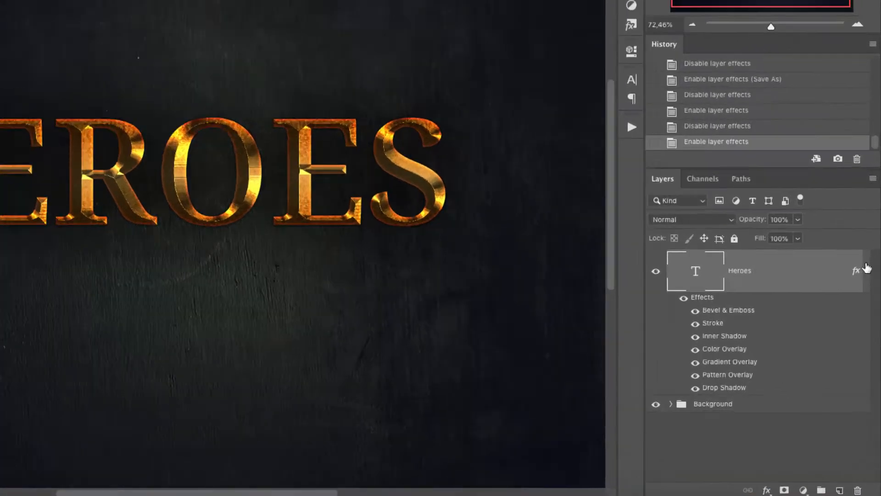
Inspect the Heroes layer's effects list and compare the text with the Stroke and with all effects switched off and on
click(871, 315)
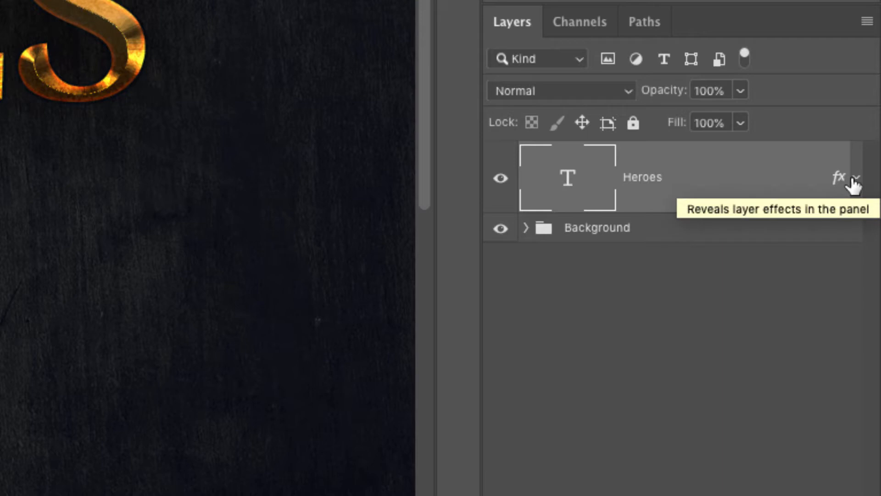
click(857, 180)
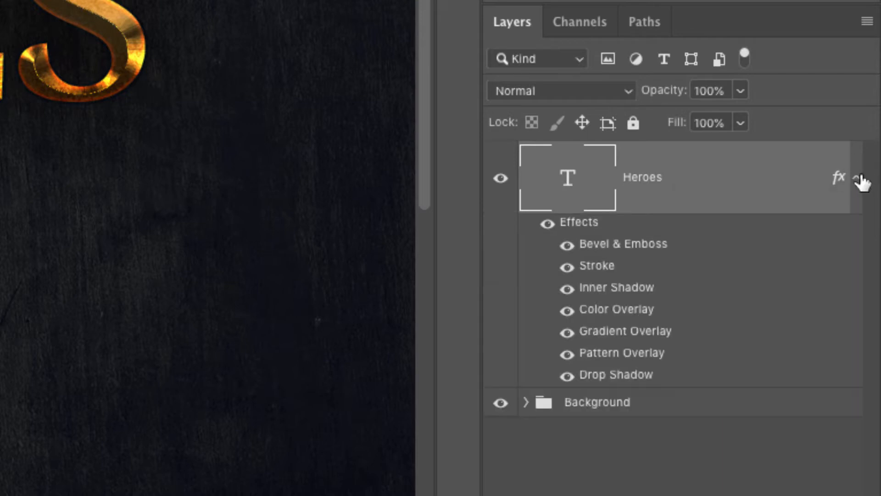
click(569, 268)
click(567, 268)
click(547, 223)
click(547, 224)
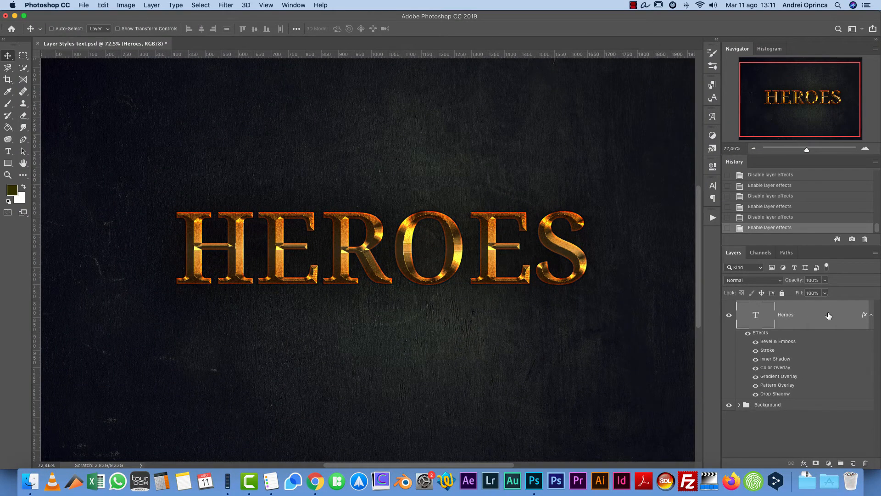
Review the Bevel & Emboss, Stroke and Inner Shadow settings of the Heroes layer without changing them
double_click(828, 316)
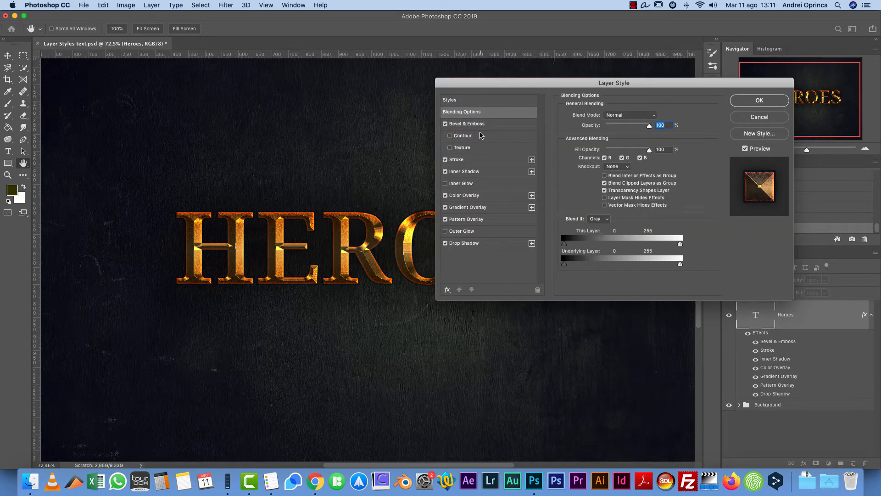
click(474, 124)
click(467, 161)
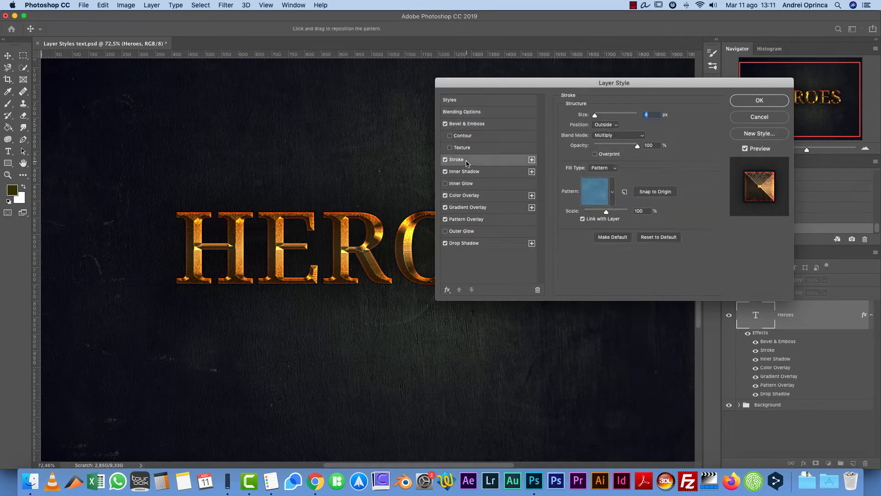
click(467, 172)
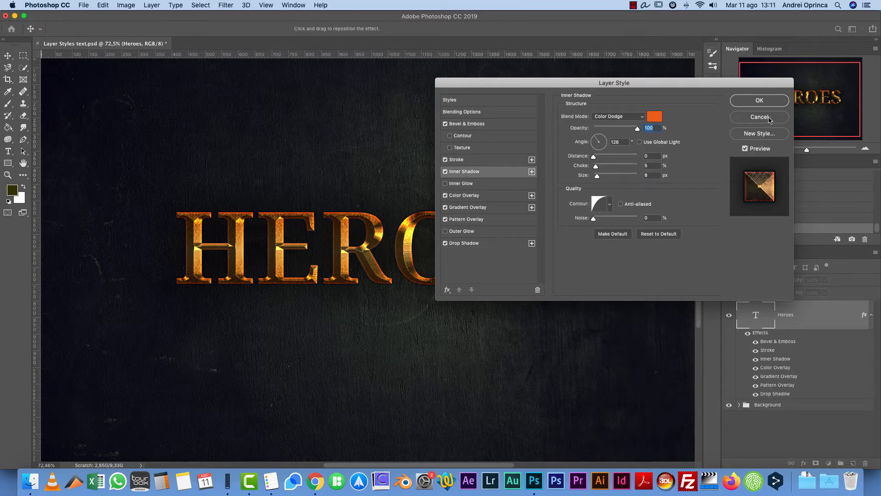
click(768, 118)
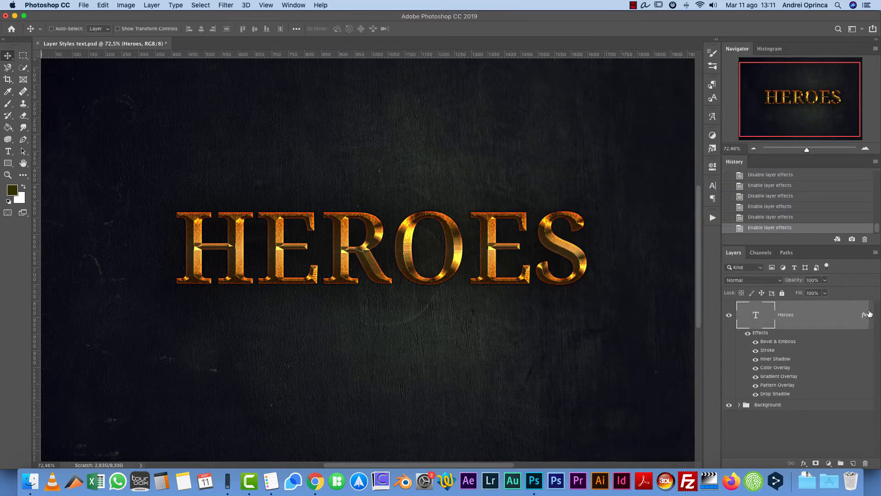
Make a duplicate of the Heroes text layer without any layer effects and hide the original layer
click(869, 314)
key(super+j)
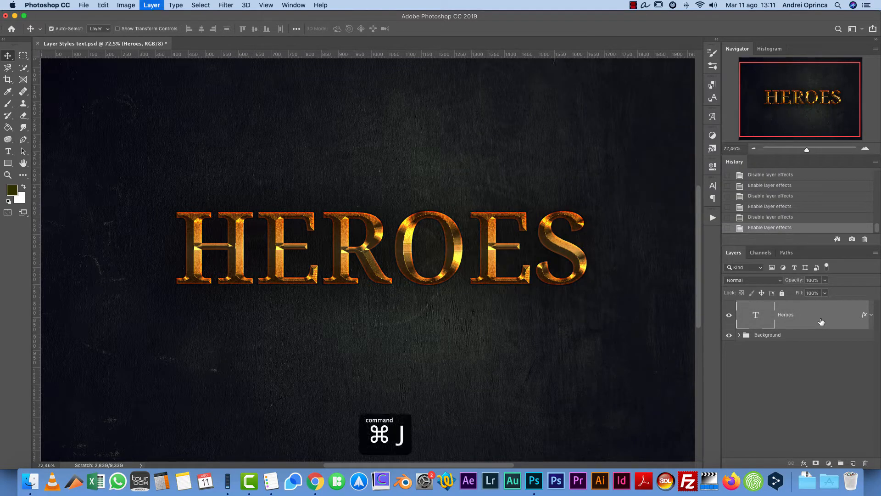
drag(865, 314, 865, 463)
click(729, 343)
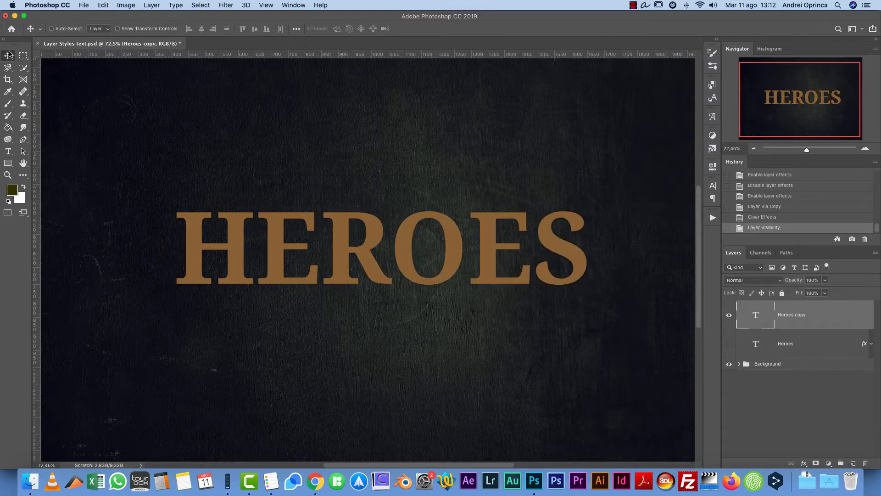
Add a placeholder text layer above the HEROES text with the Horizontal Type tool and delete that layer
click(11, 151)
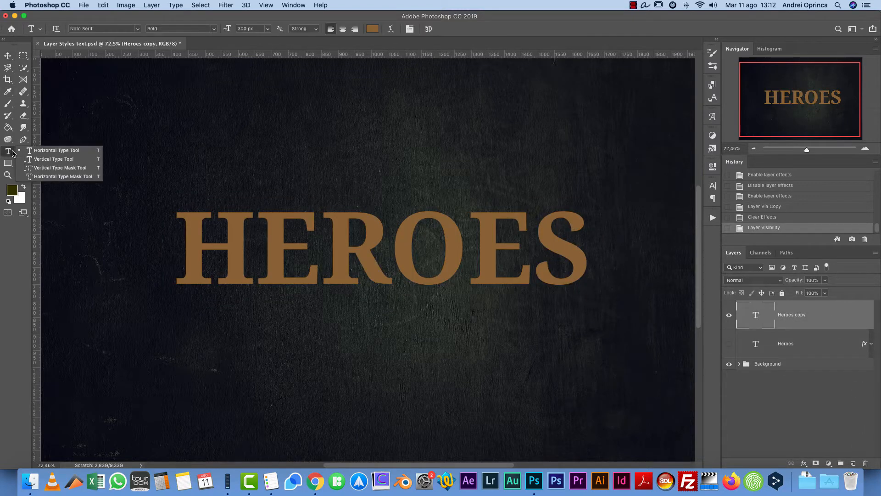
click(32, 150)
click(318, 128)
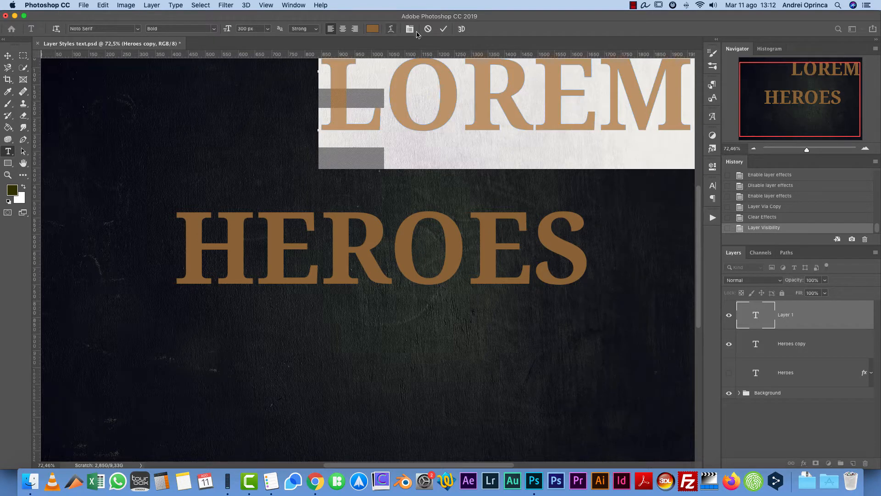
click(846, 313)
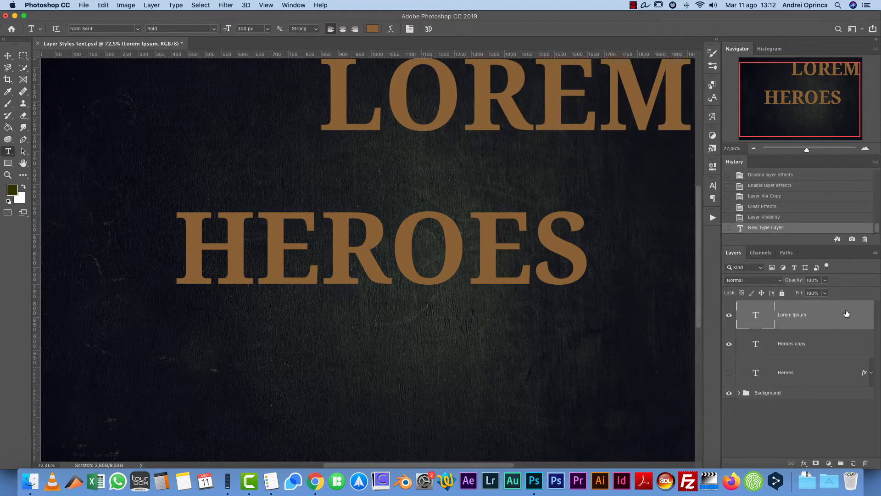
drag(846, 313, 865, 463)
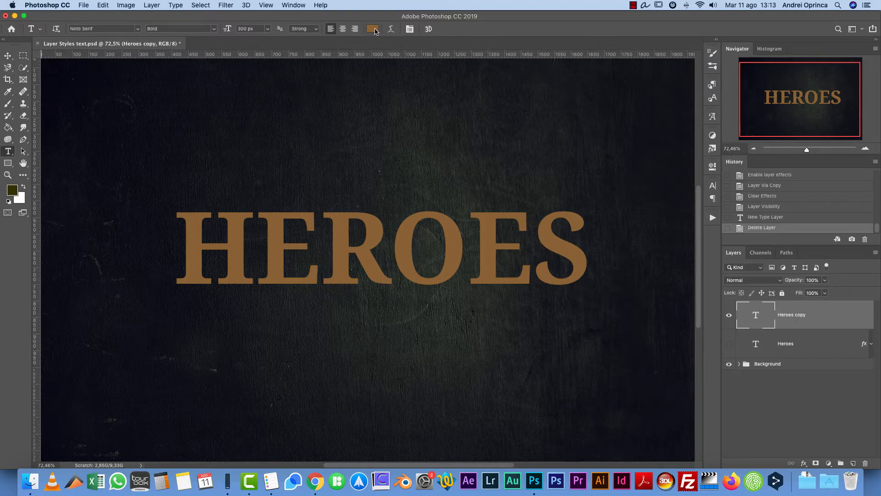
Set the color of the Heroes copy text to 876133 and commit the text edit
click(373, 29)
key(Return)
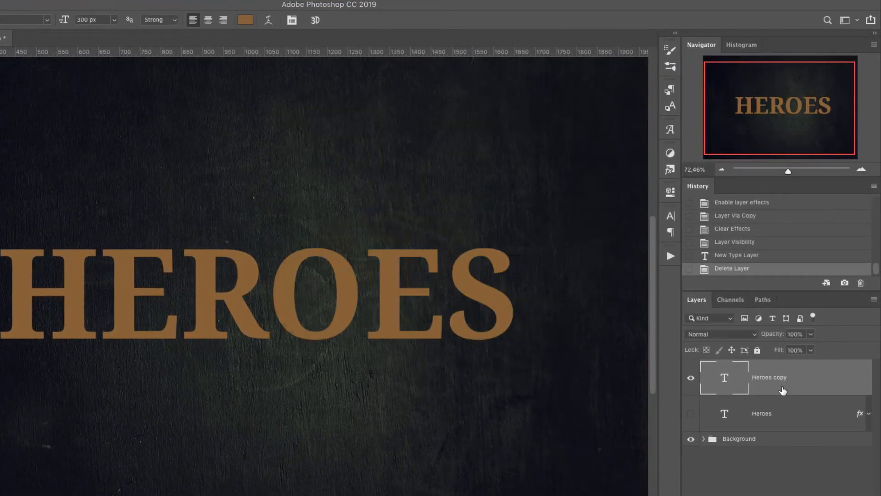
key(v)
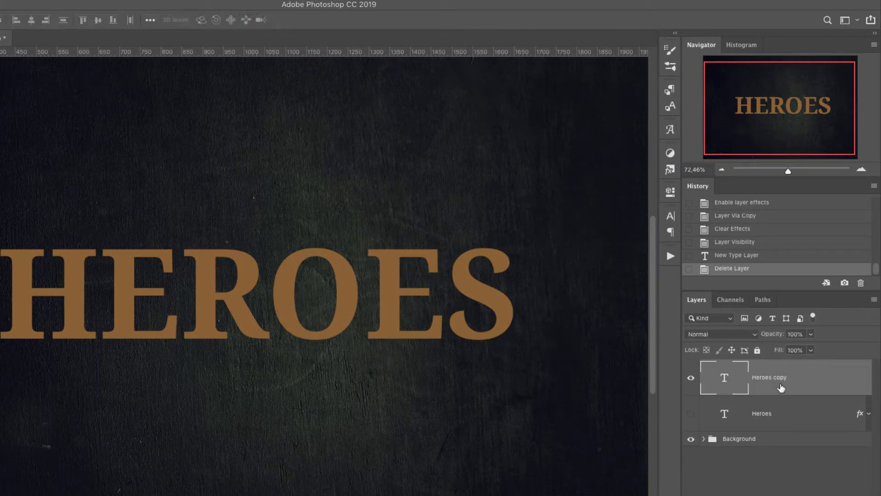
double_click(729, 383)
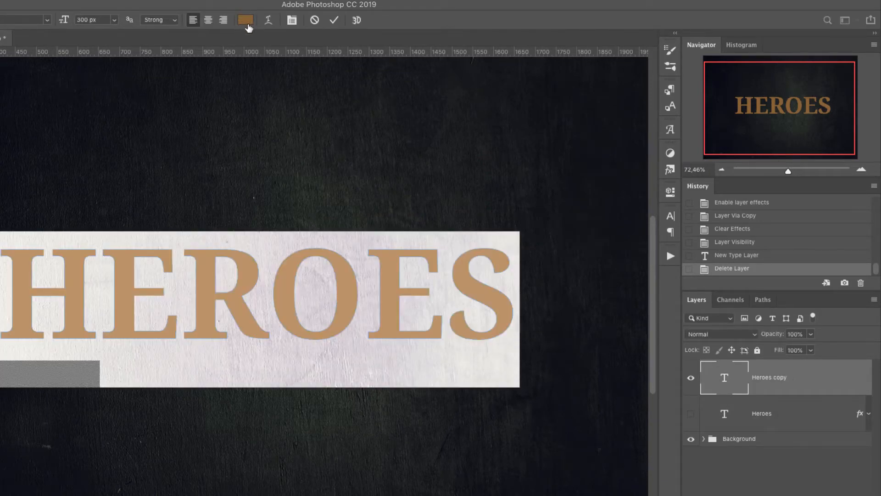
click(245, 20)
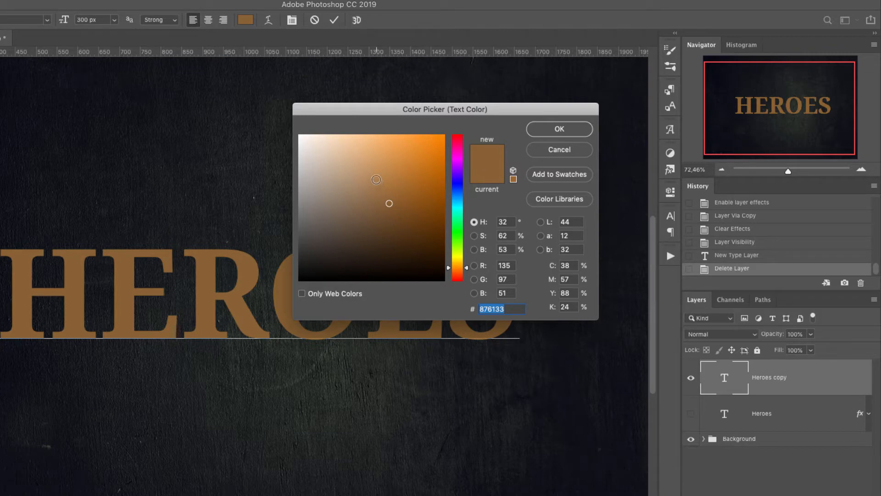
click(512, 310)
drag(512, 310, 475, 308)
click(564, 132)
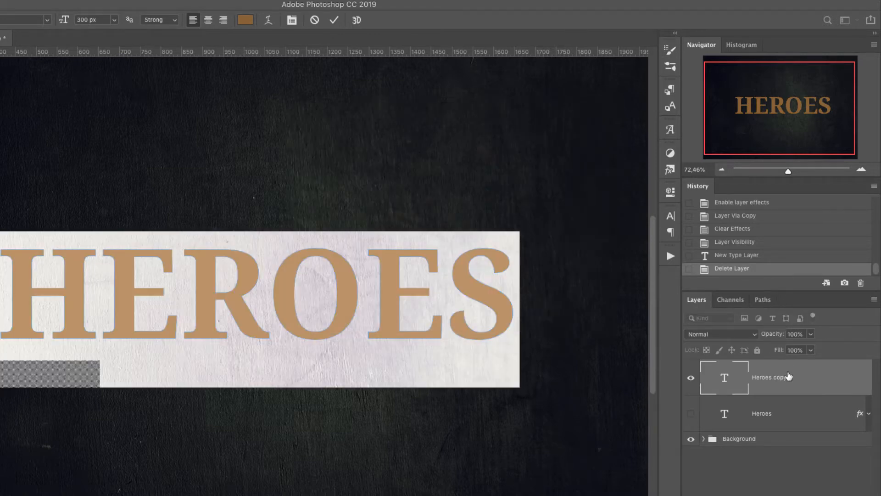
key(ctrl+Return)
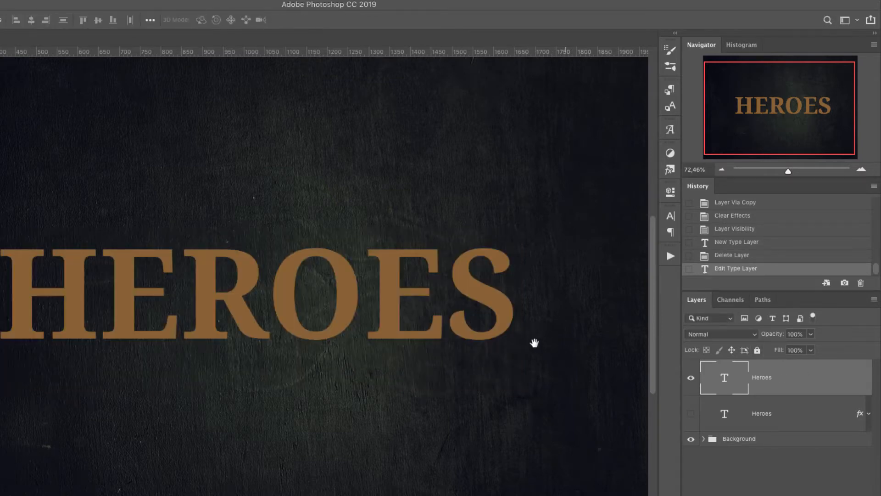
Enable Bevel & Emboss on the visible Heroes text layer and reset the effect to its default settings
drag(534, 344, 429, 230)
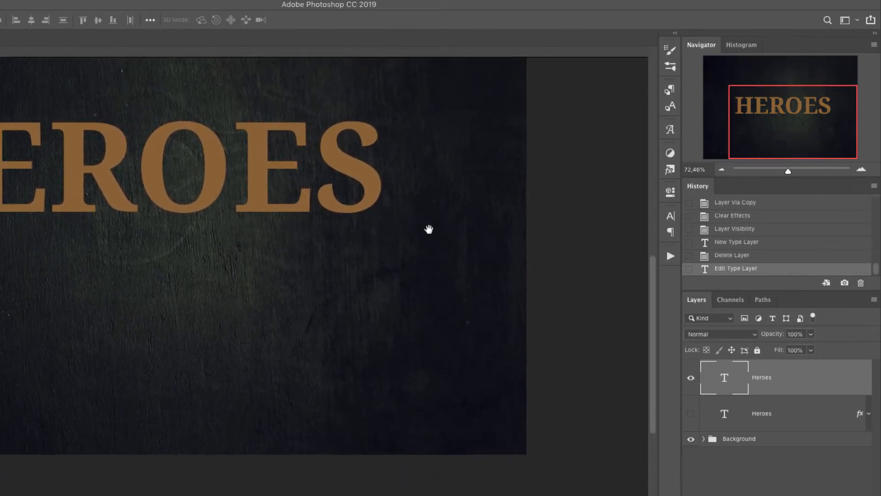
key(ctrl+r)
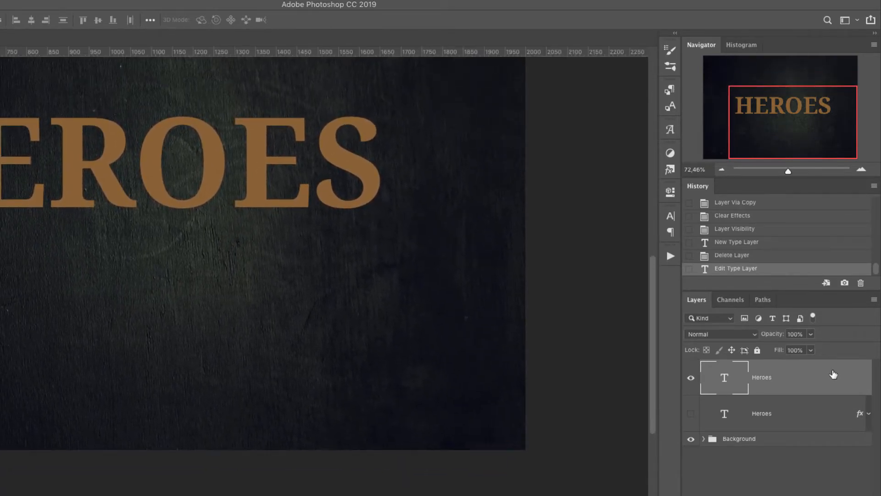
double_click(805, 380)
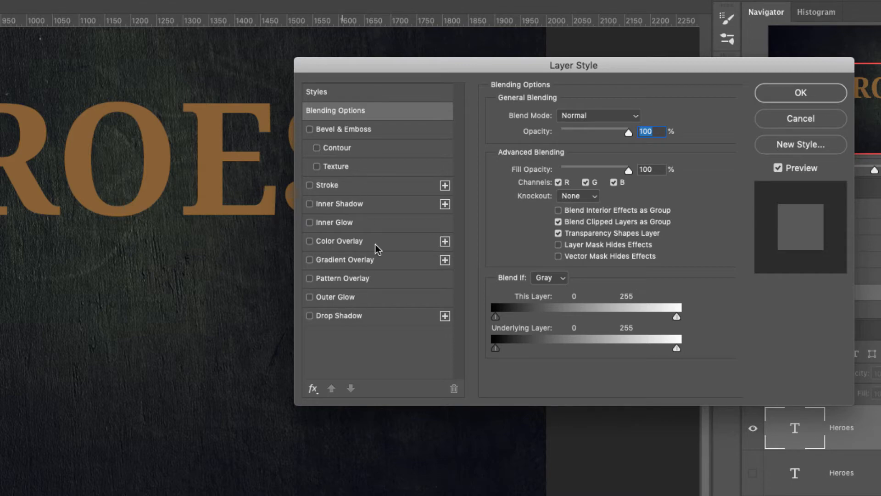
click(316, 389)
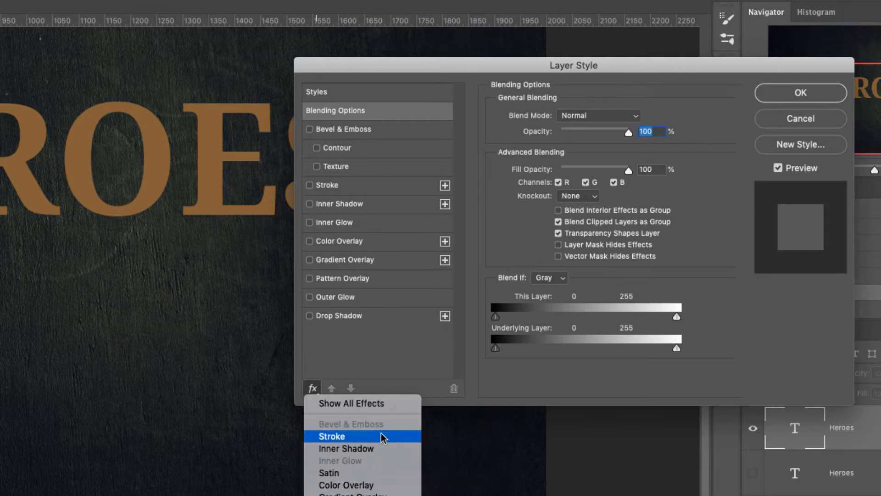
click(475, 152)
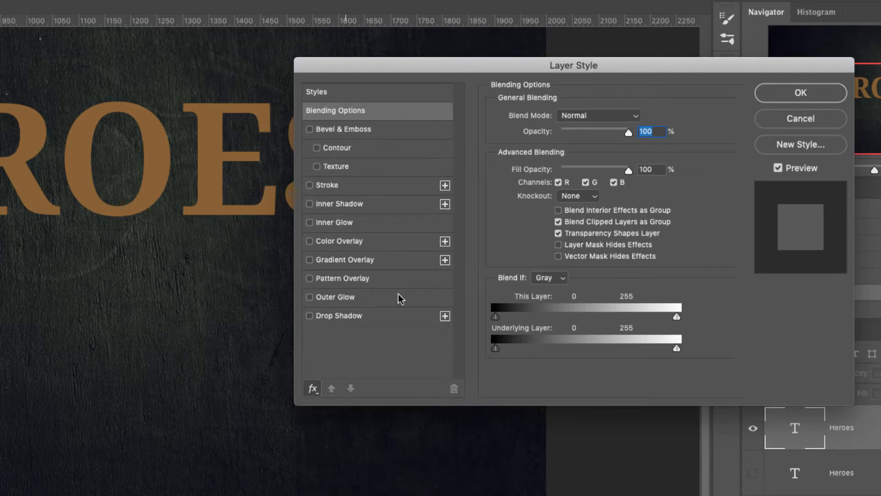
click(308, 131)
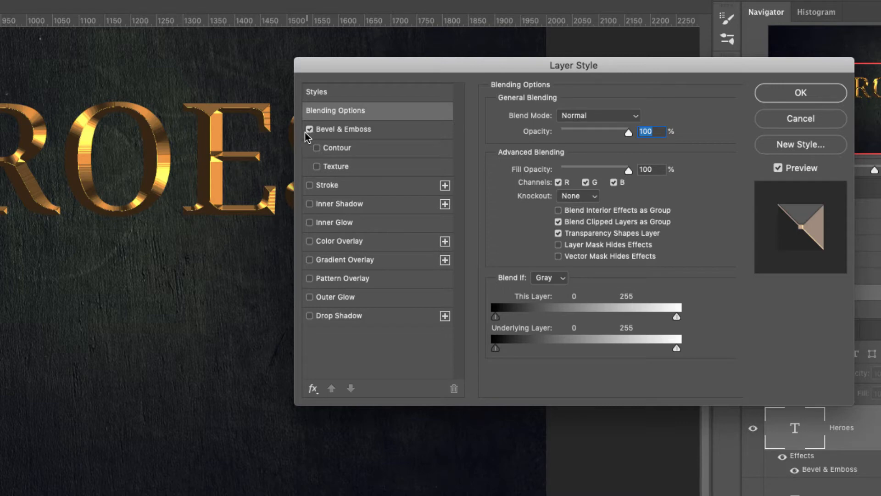
click(303, 136)
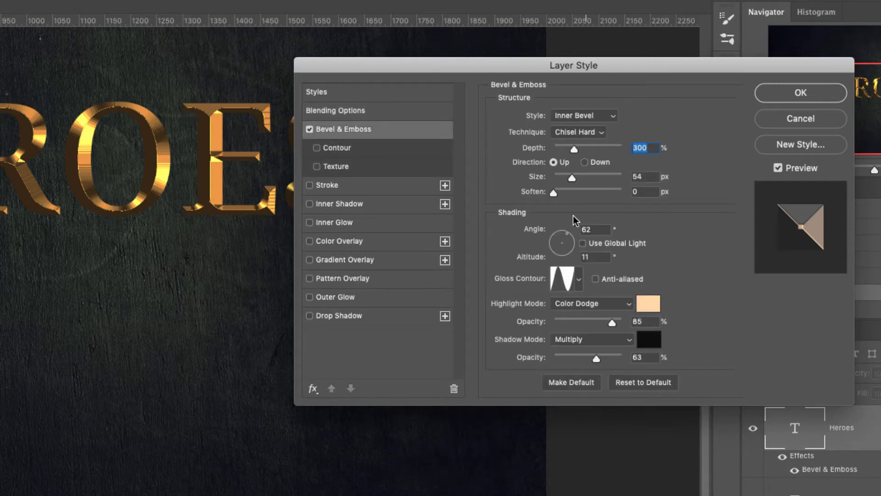
click(643, 383)
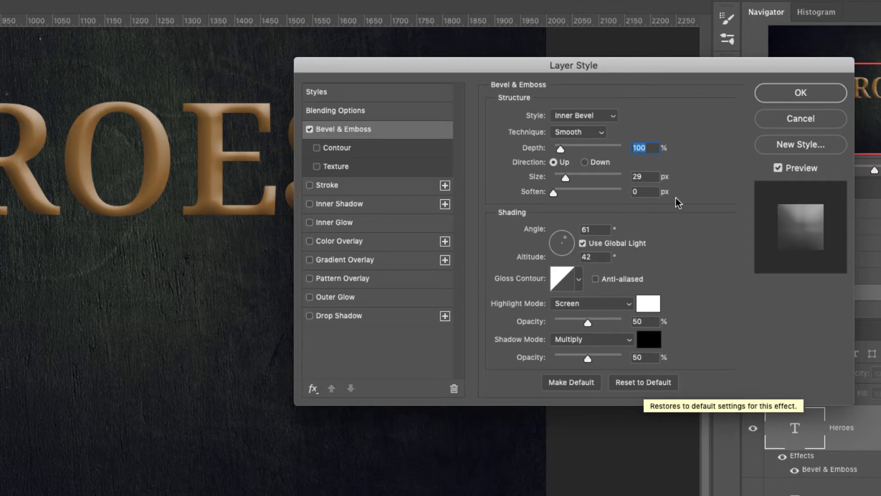
Try the Emboss style for the bevel and return the style to Inner Bevel
click(610, 115)
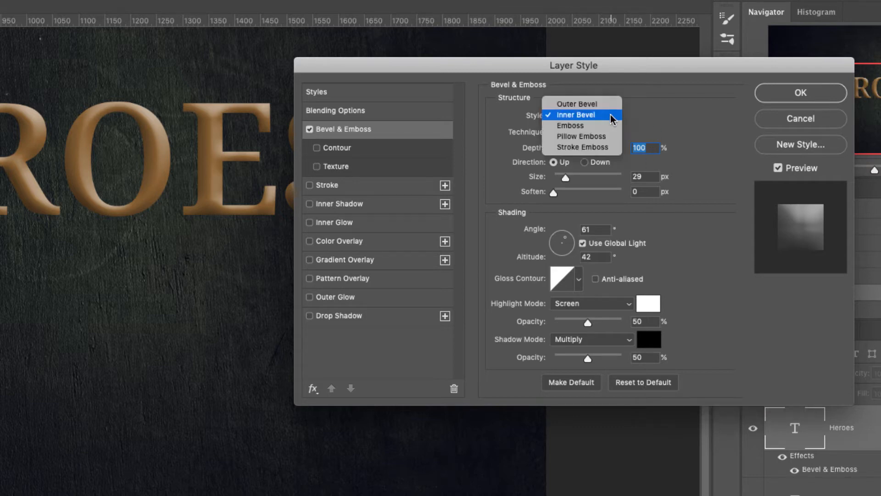
click(581, 128)
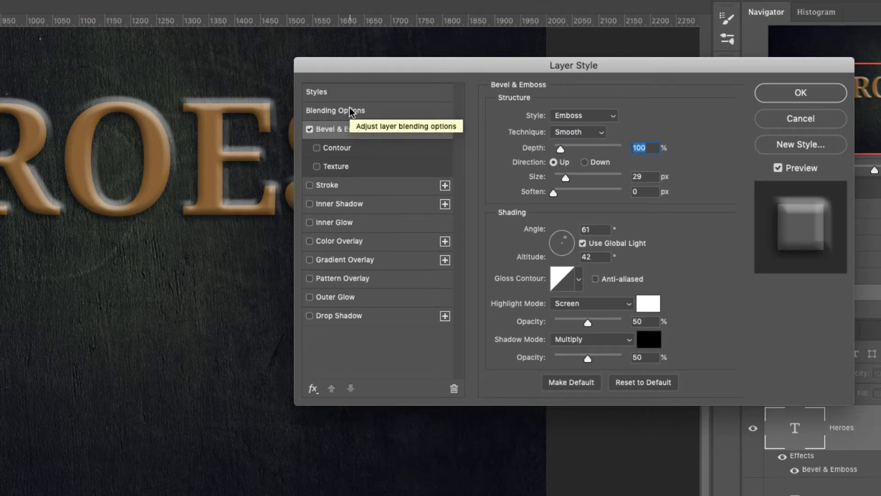
click(608, 115)
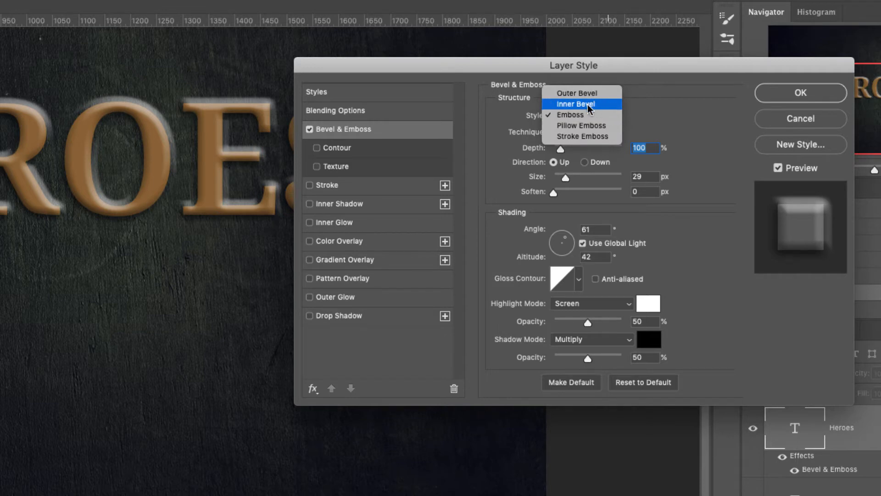
click(581, 106)
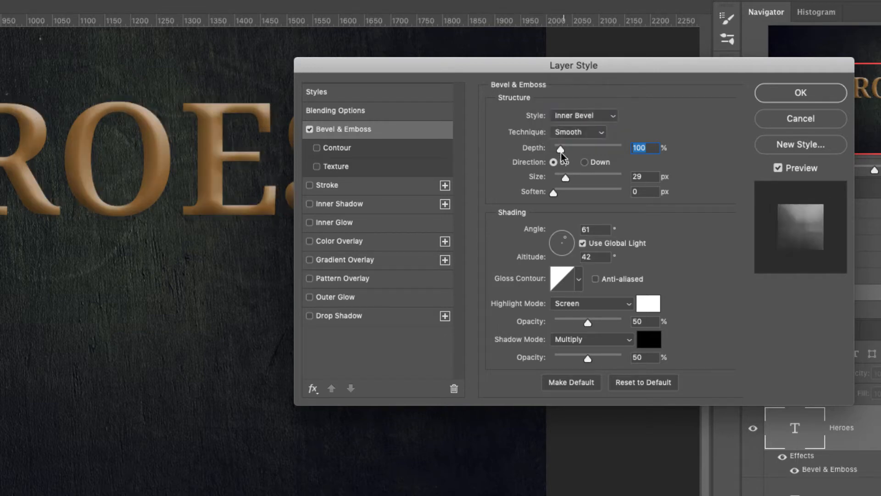
Compare the Chisel Hard and Chisel Soft bevel techniques, keep Chisel Hard and set the depth to 844%
drag(561, 149, 579, 149)
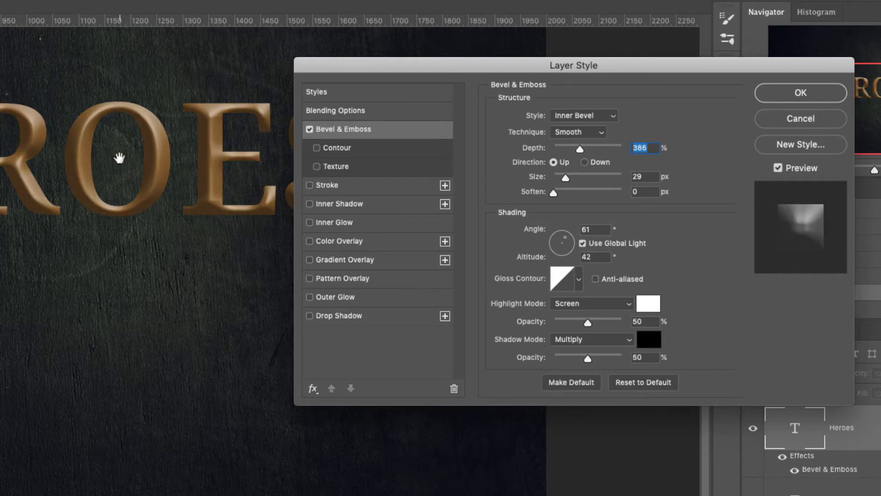
click(598, 132)
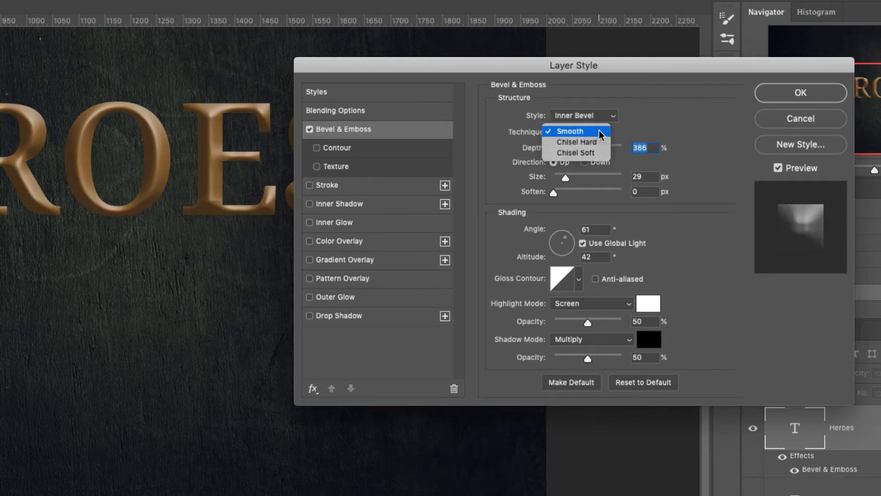
click(591, 142)
click(596, 132)
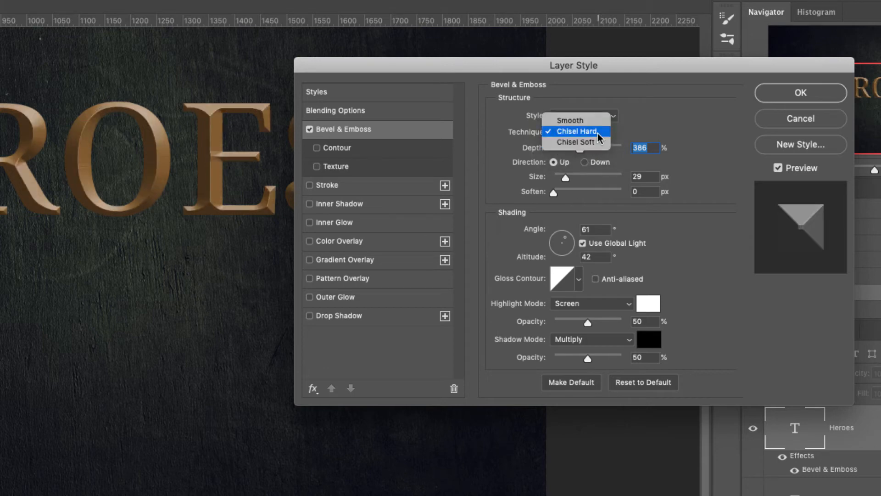
click(586, 144)
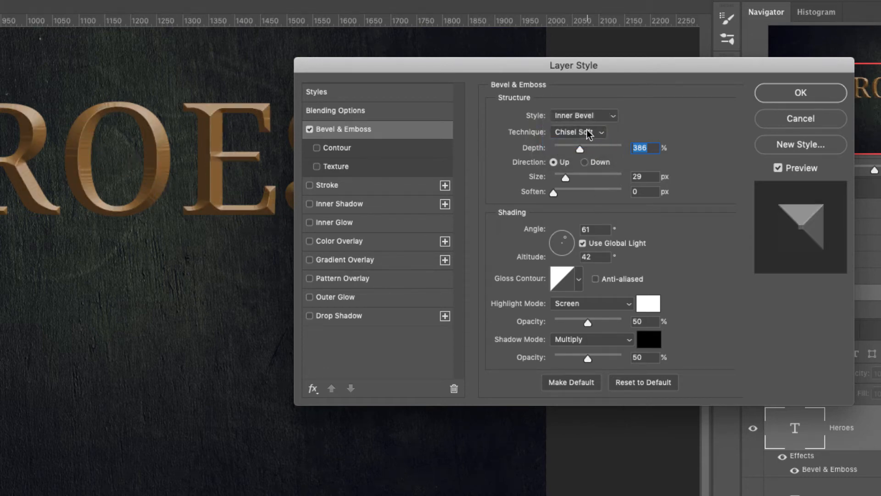
click(581, 132)
click(579, 123)
drag(581, 147, 611, 153)
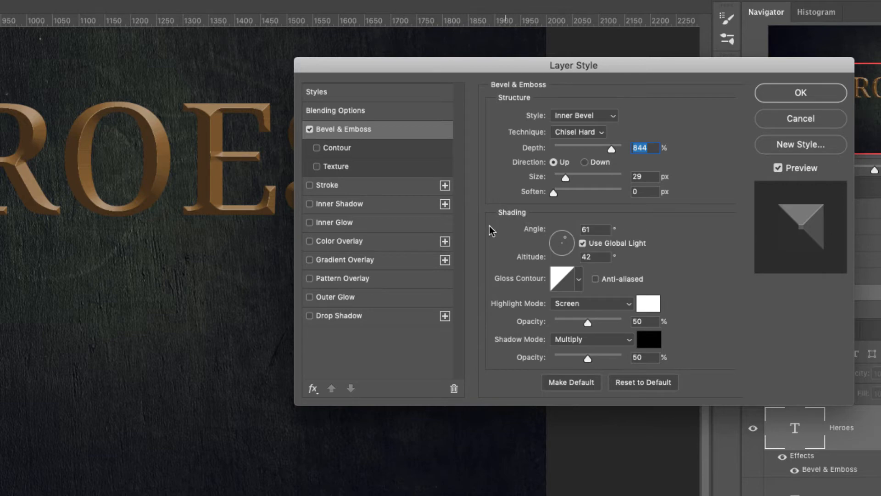
Try toggling global light on the bevel and on a temporary Inner Shadow, leaving Color Overlay and Inner Shadow disabled
click(582, 242)
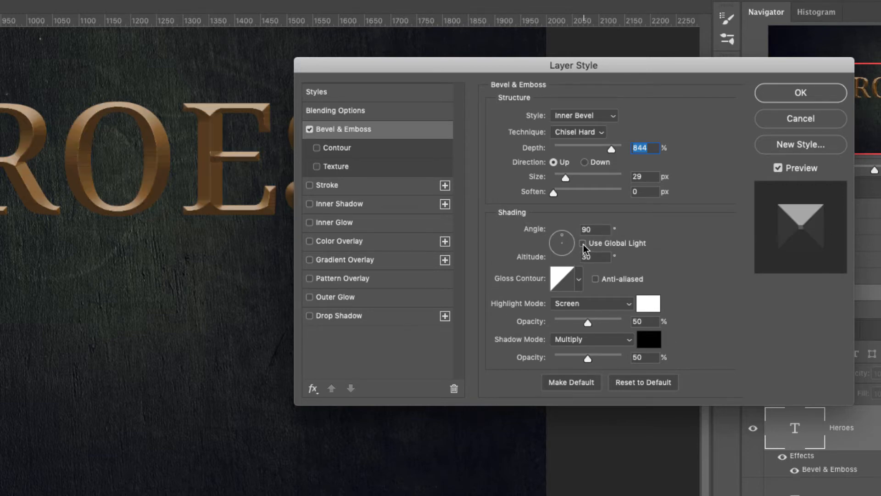
click(585, 243)
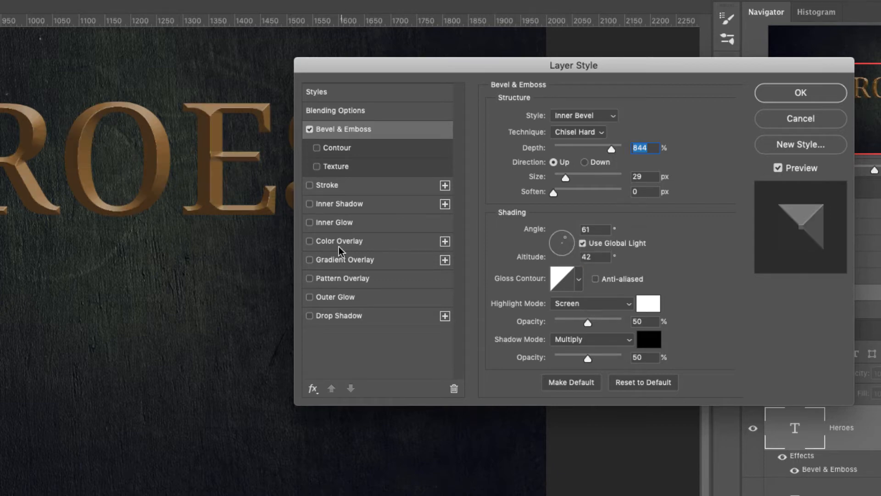
click(358, 242)
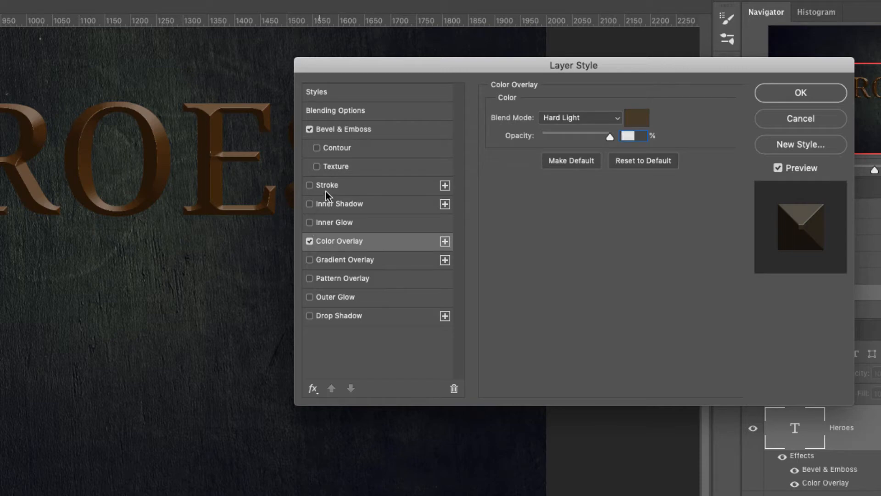
click(309, 241)
click(356, 206)
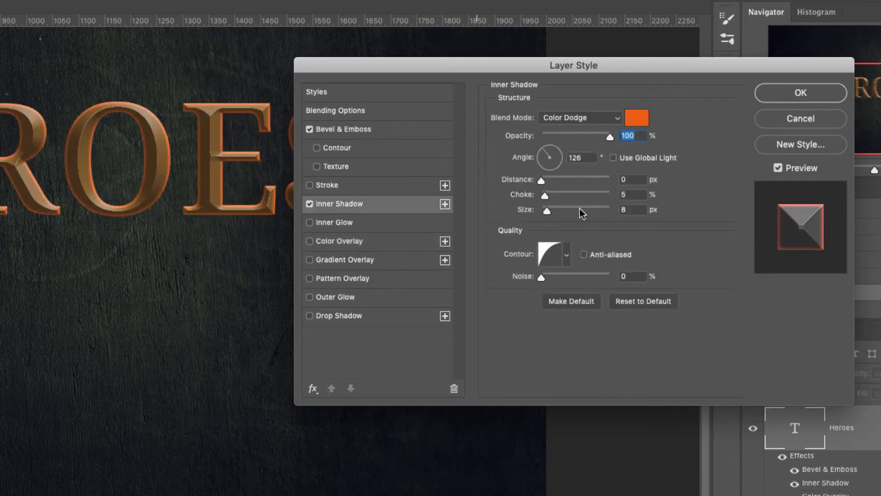
click(615, 159)
key(Tab)
click(613, 159)
click(309, 204)
click(348, 131)
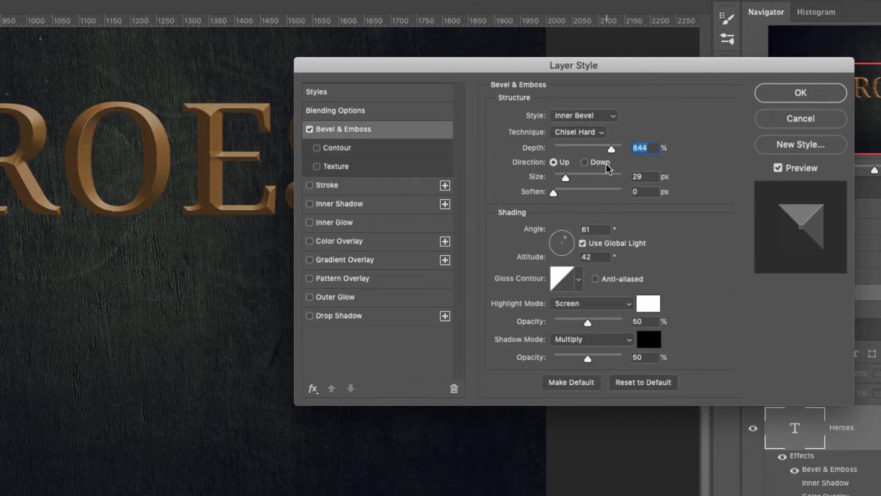
Turn off Use Global Light for the bevel and set its light angle to 56° and altitude to 37°
click(592, 229)
click(581, 244)
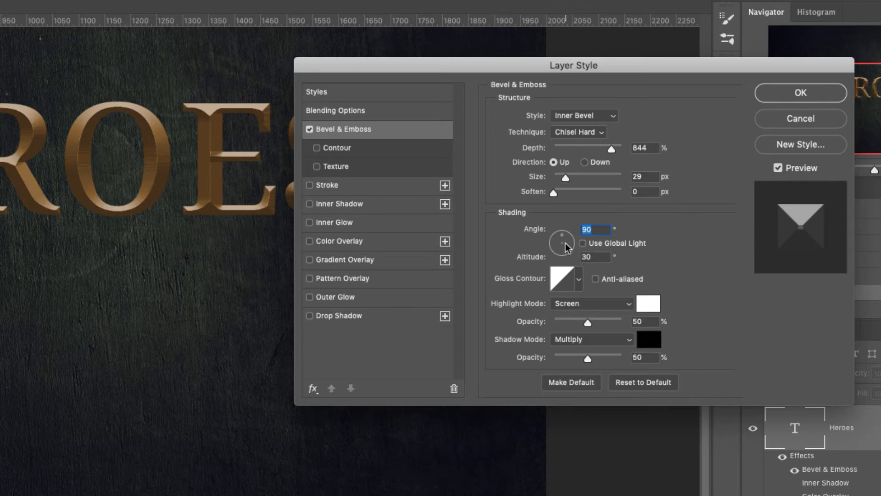
mouse_move(565, 243)
mouse_down()
mouse_move(566, 252)
mouse_move(569, 224)
mouse_move(565, 235)
mouse_up()
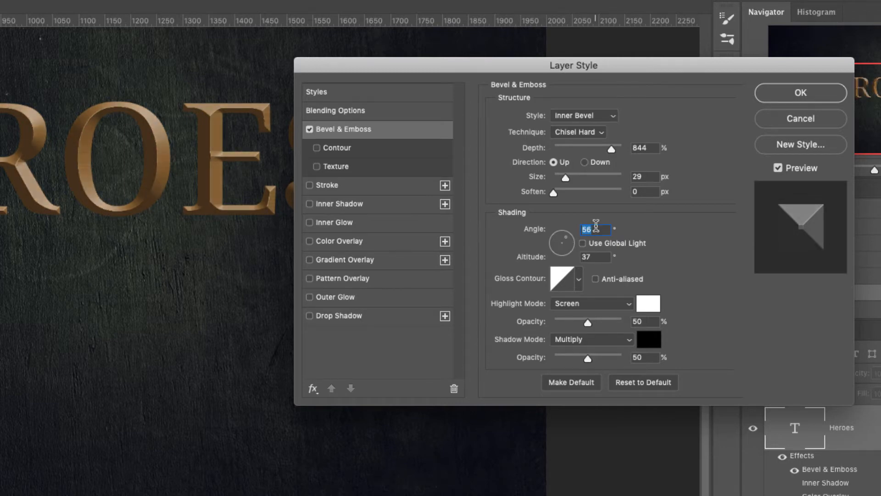
Try several gloss contour presets on the bevel and apply the Ring contour
click(579, 279)
click(537, 311)
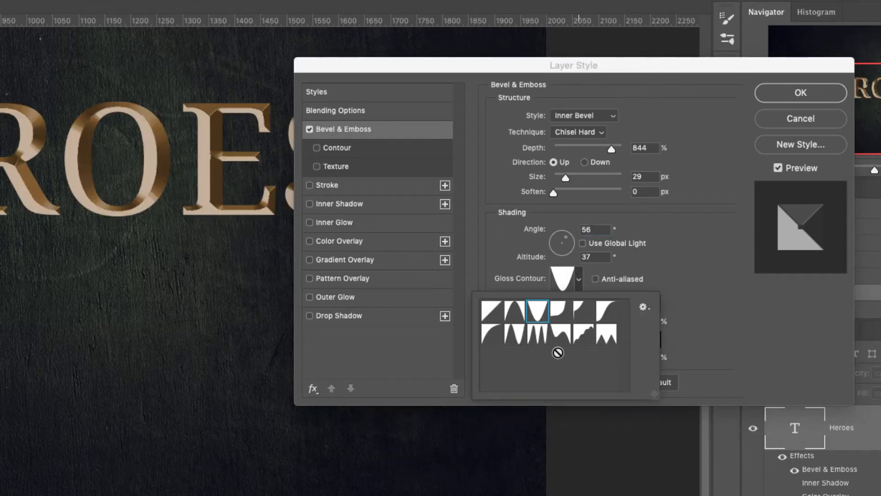
click(547, 340)
click(517, 339)
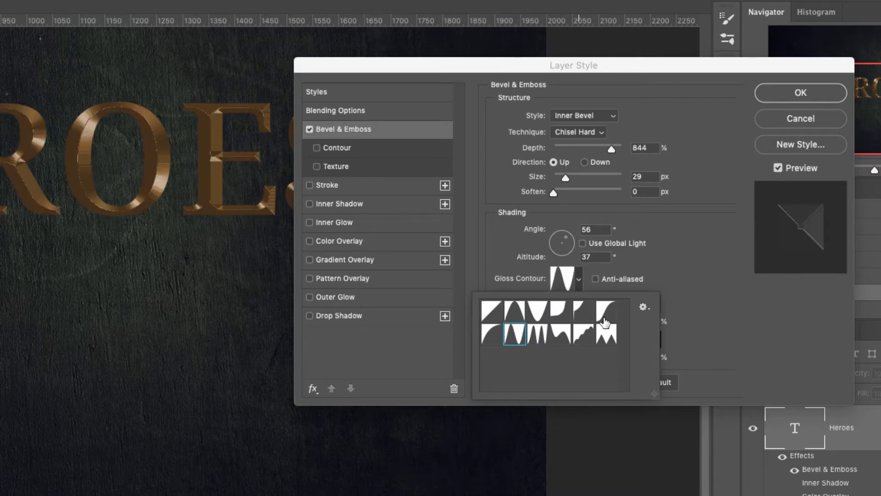
click(589, 312)
click(543, 337)
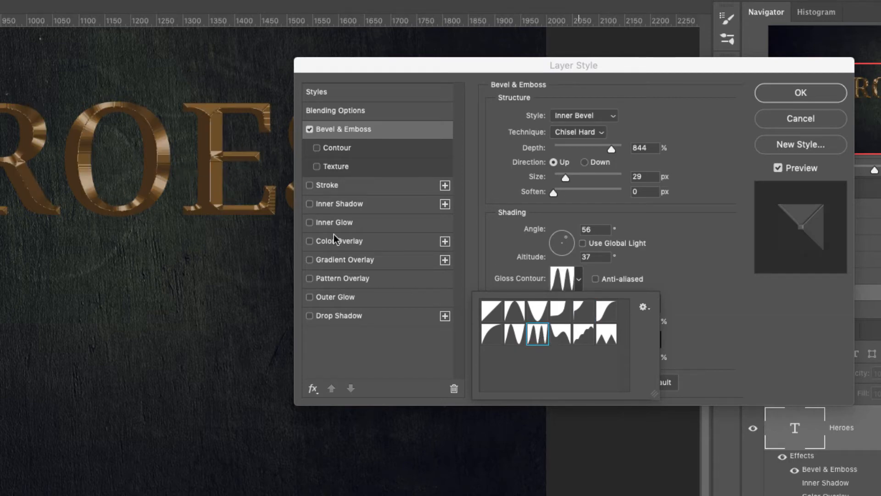
click(561, 335)
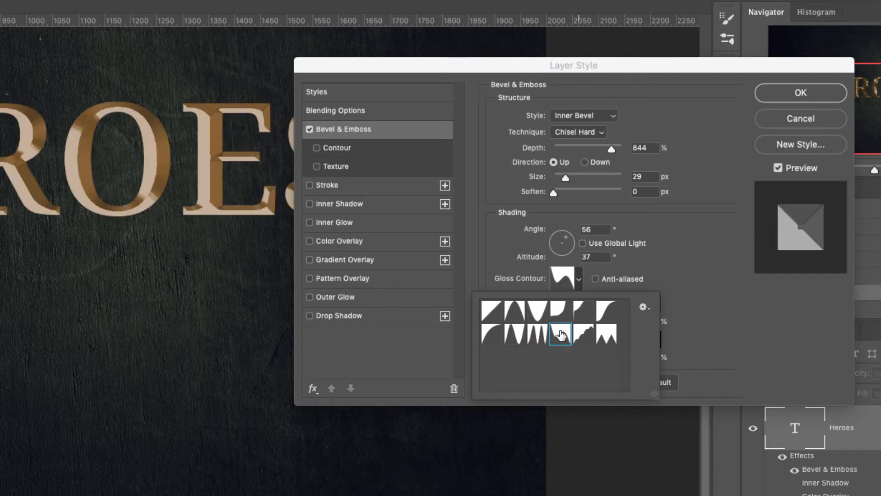
click(516, 338)
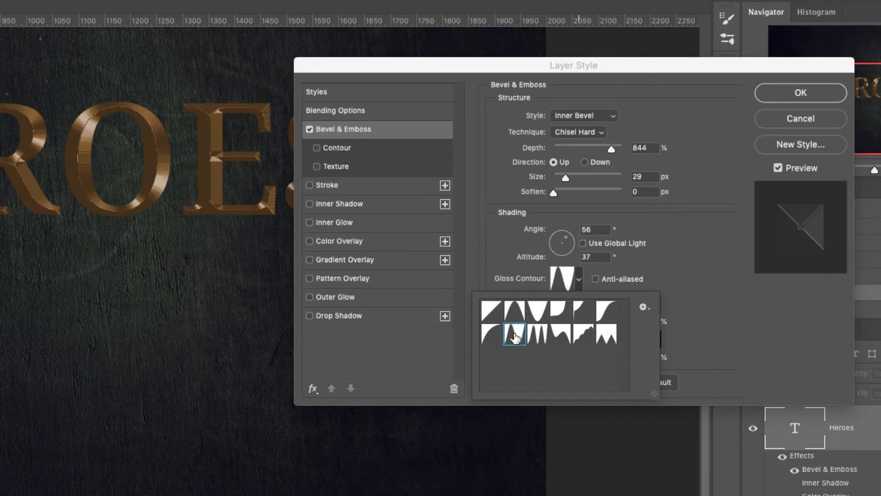
click(706, 232)
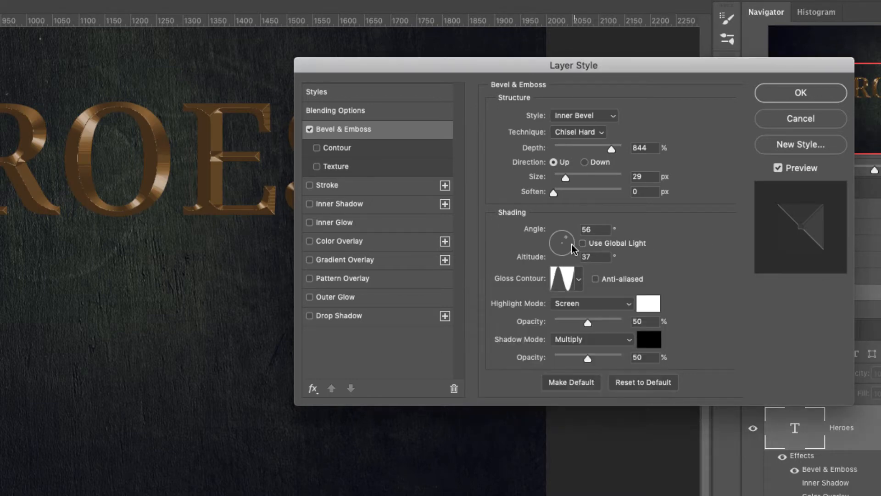
Try a bevel light angle of -43°, and move the light to 53° with an altitude of 32°
drag(563, 238, 568, 250)
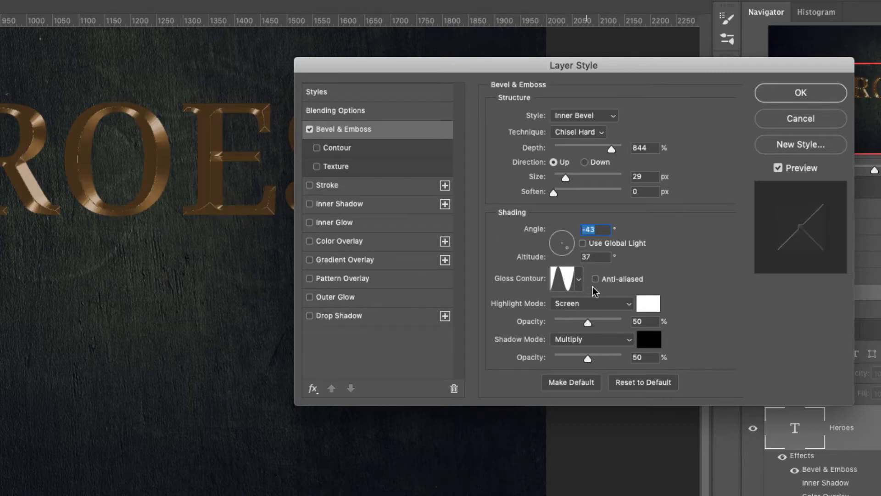
click(579, 278)
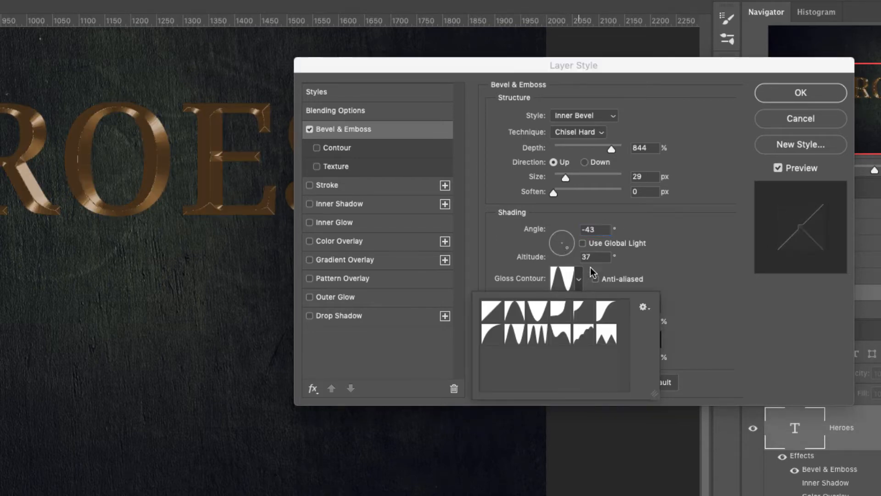
click(554, 225)
drag(563, 235, 571, 243)
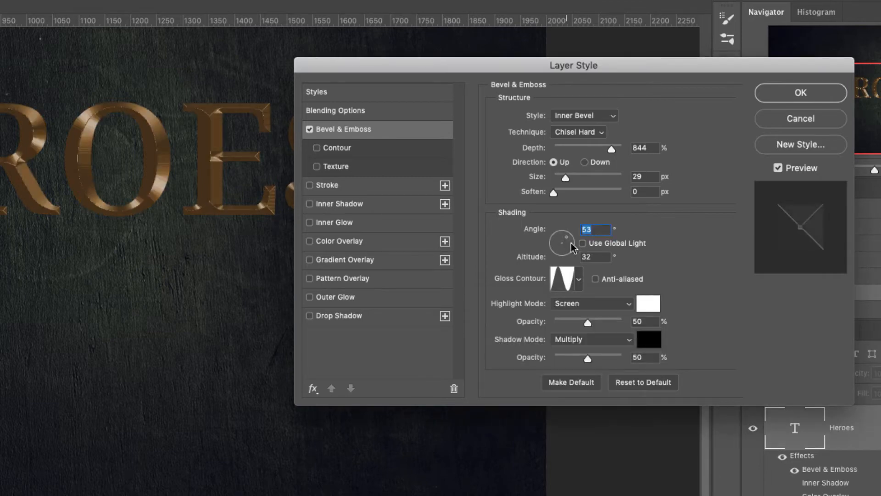
Try the Cove - Shallow gloss contour with the bevel light at 65° and an altitude of 48°
click(579, 278)
click(583, 311)
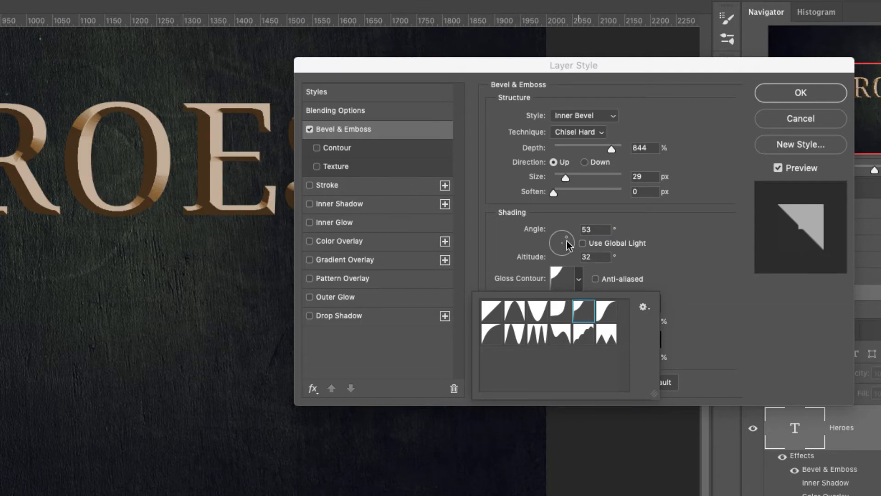
click(564, 239)
mouse_move(564, 239)
mouse_down()
mouse_move(562, 253)
mouse_move(563, 238)
mouse_up()
Apply the Ring - Double gloss contour and set the bevel light angle to 29° and altitude to 42°
click(579, 278)
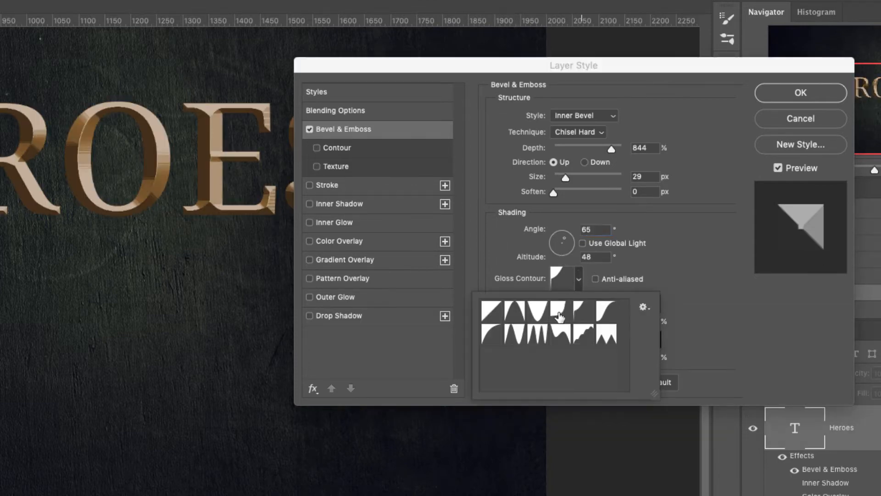
click(532, 339)
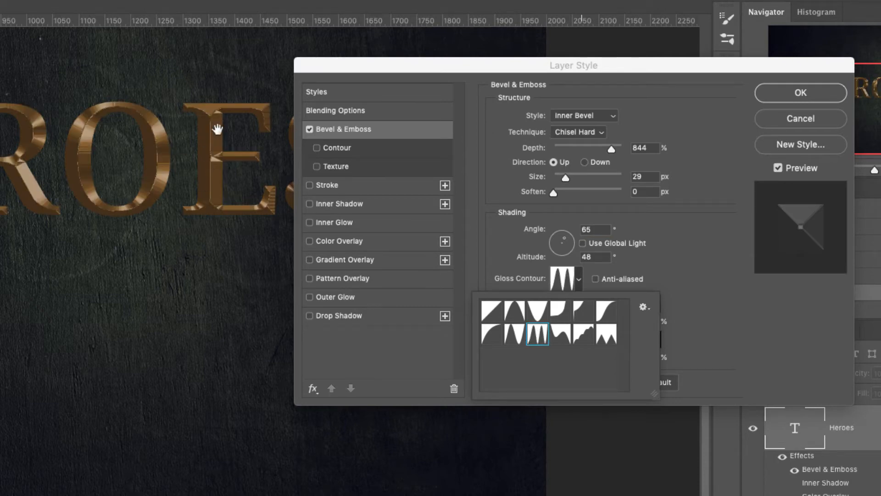
click(690, 207)
drag(563, 239, 567, 239)
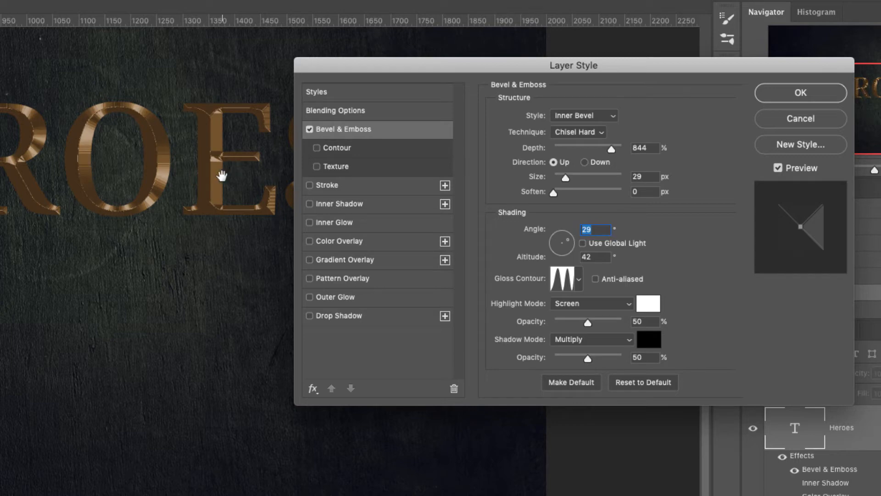
Set the bevel depth to 344% and its size to 147 px
mouse_move(600, 147)
mouse_down()
mouse_move(570, 148)
mouse_move(579, 152)
mouse_up()
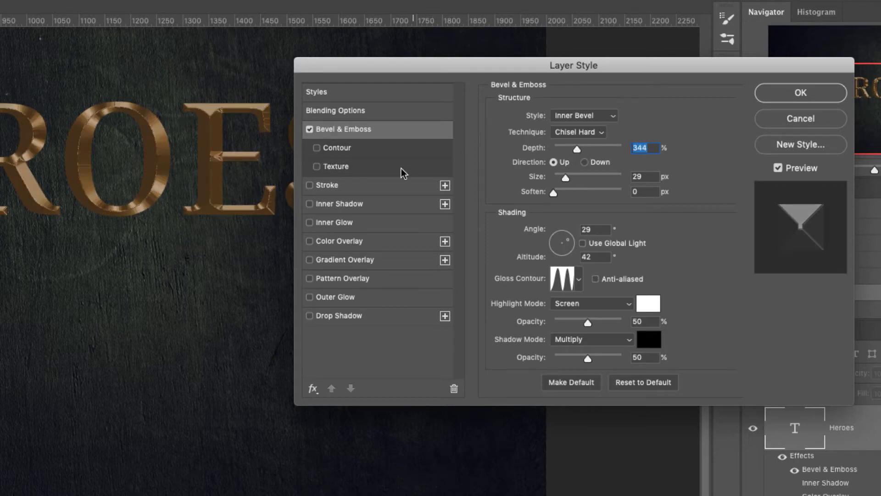
drag(571, 176, 595, 177)
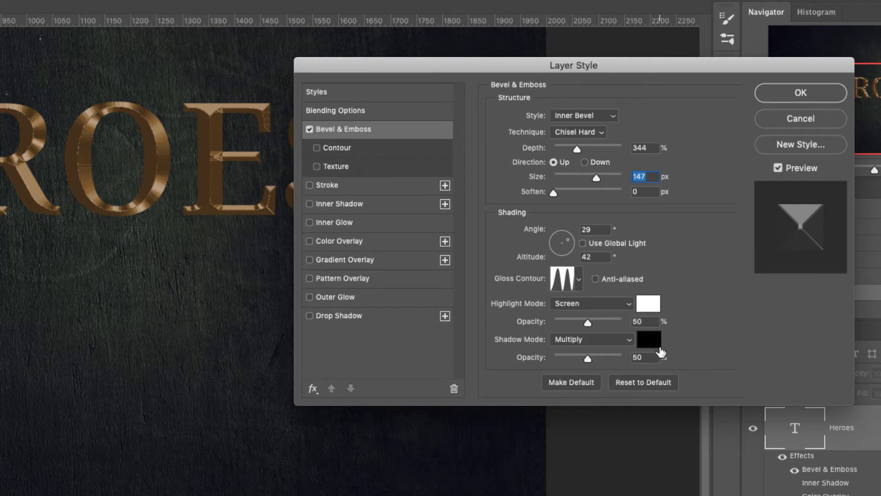
Set the bevel highlight color to yellow ffde26 and its opacity to 100%
click(651, 304)
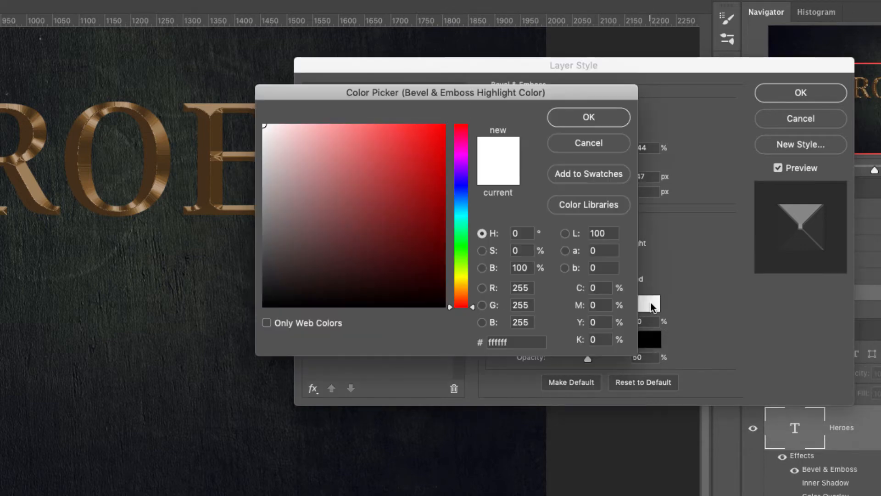
click(461, 280)
drag(403, 147, 418, 95)
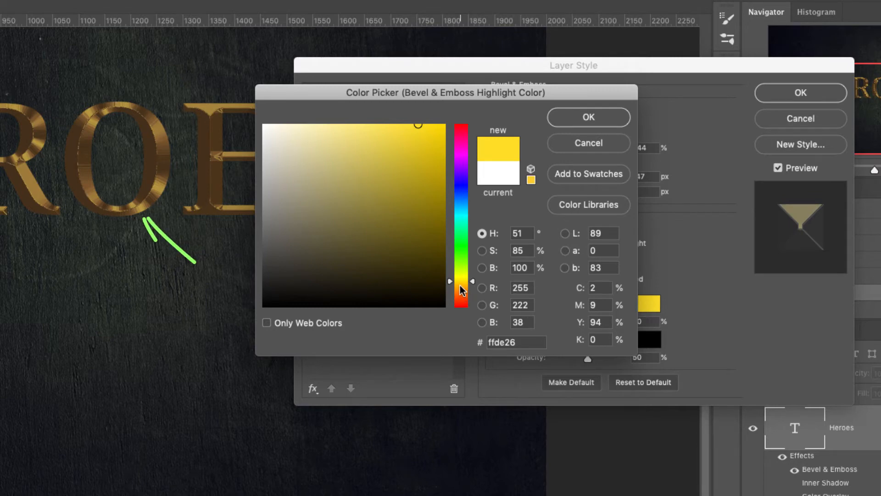
click(579, 120)
drag(588, 322, 623, 322)
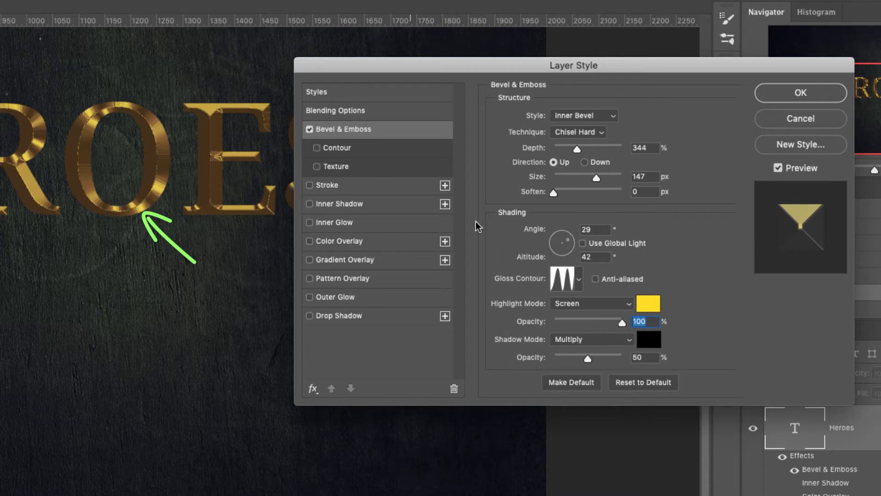
Set the bevel's highlight mode to Color Dodge and change the highlight color to a fully bright orange
click(610, 302)
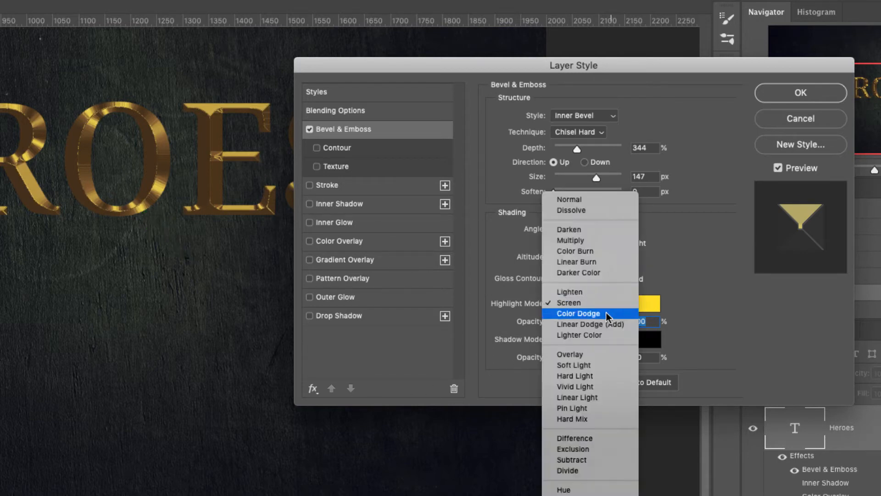
click(605, 313)
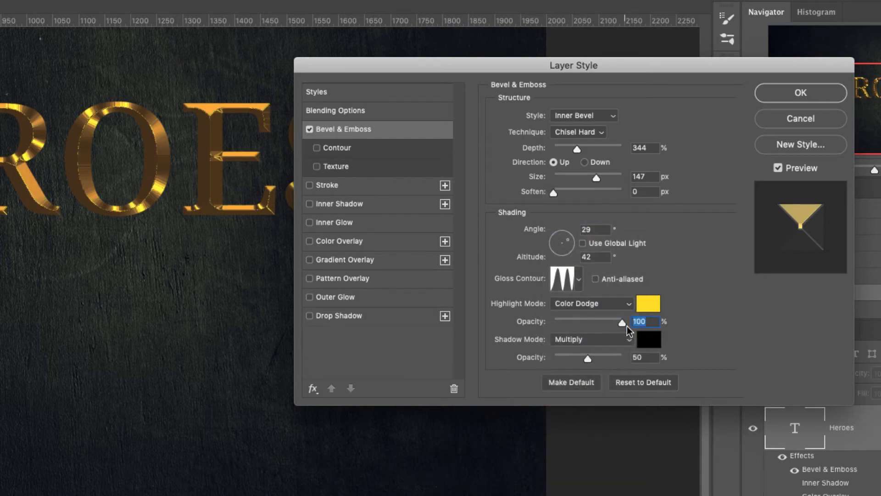
click(655, 304)
drag(466, 282, 463, 287)
click(461, 193)
click(427, 140)
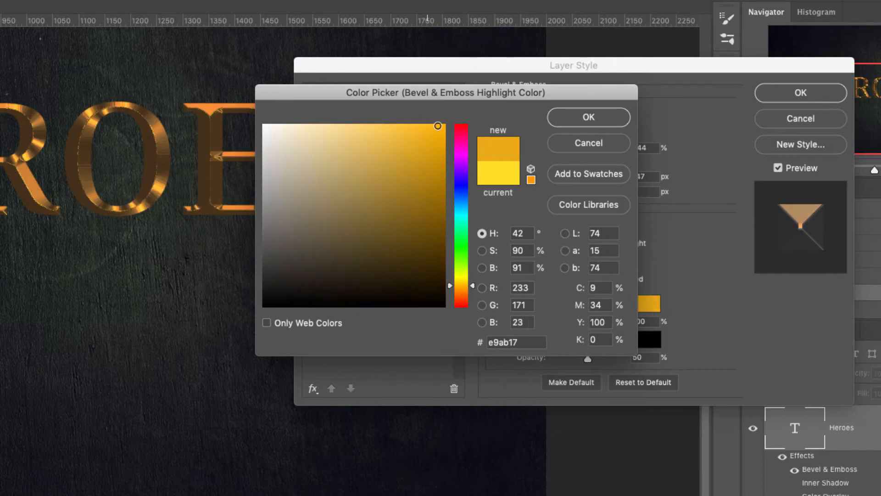
drag(440, 127, 448, 112)
click(617, 120)
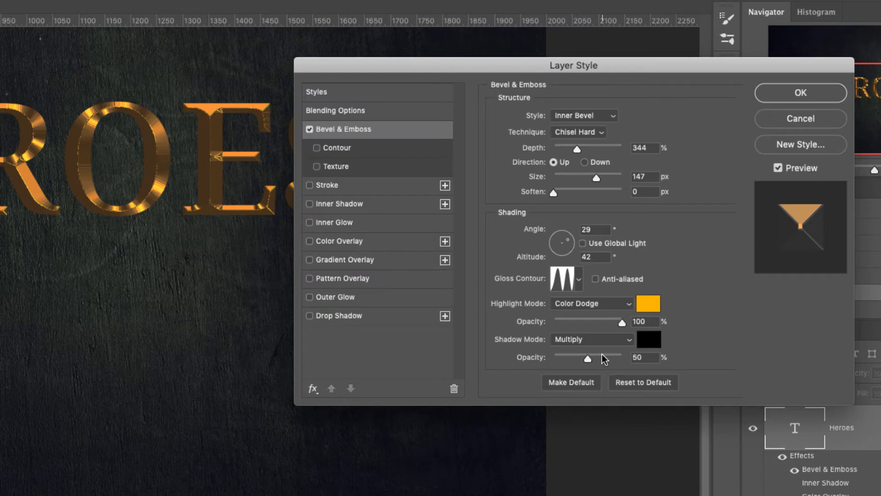
Set the bevel light to angle 40° and altitude 26°, with highlight opacity 79% and shadow opacity 70%, and apply the style
drag(602, 354, 585, 357)
mouse_move(565, 235)
mouse_down()
mouse_move(564, 245)
mouse_move(567, 237)
mouse_up()
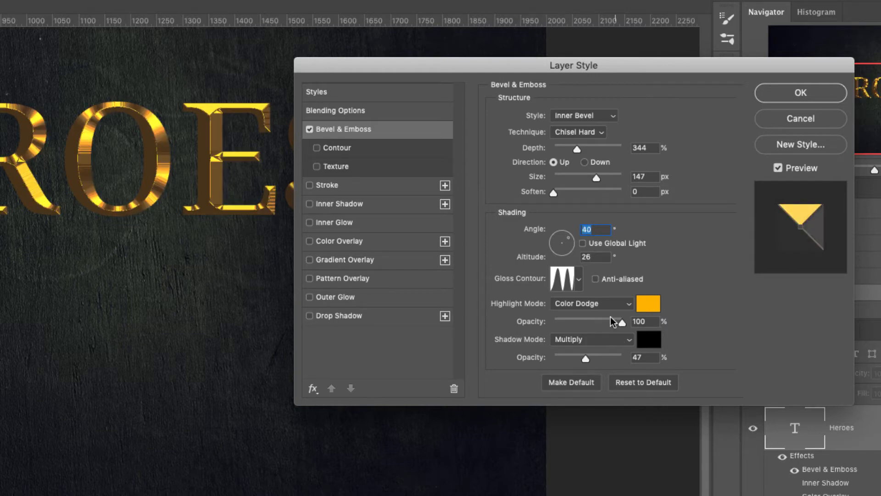
drag(611, 320, 608, 319)
drag(598, 357, 603, 358)
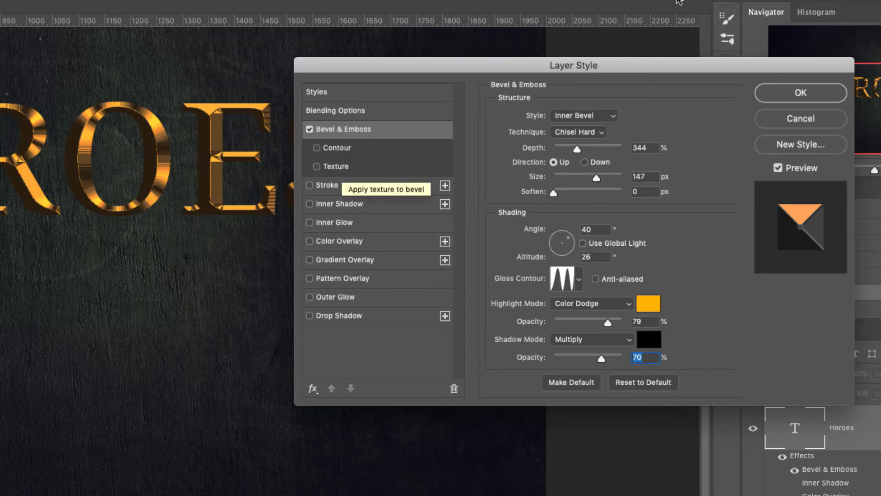
mouse_move(785, 65)
mouse_down()
mouse_move(545, 63)
mouse_move(816, 72)
mouse_move(798, 74)
mouse_up()
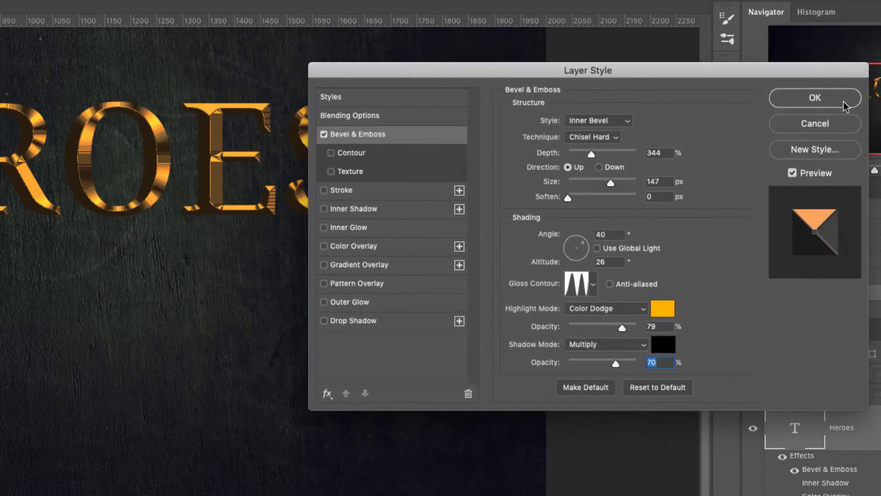
click(845, 107)
Reopen the Heroes layer's Bevel & Emboss settings and set the depth to 417%
key(super+1)
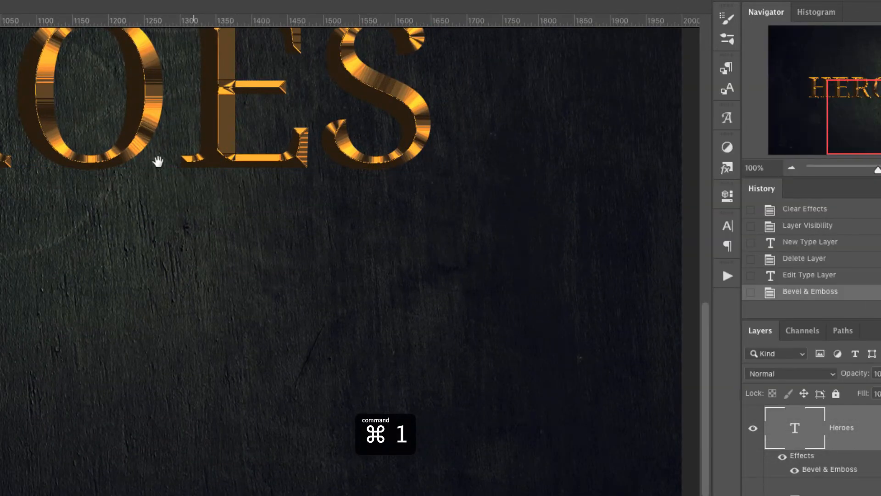
drag(158, 162, 202, 307)
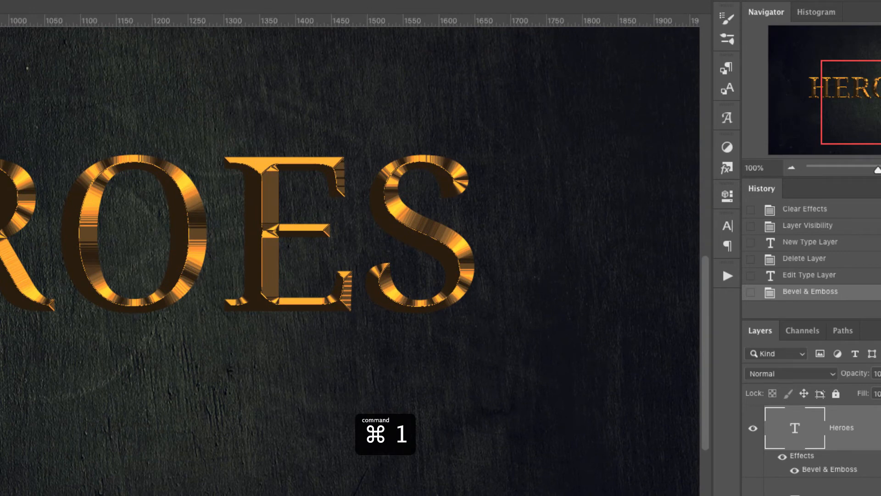
double_click(872, 427)
click(360, 134)
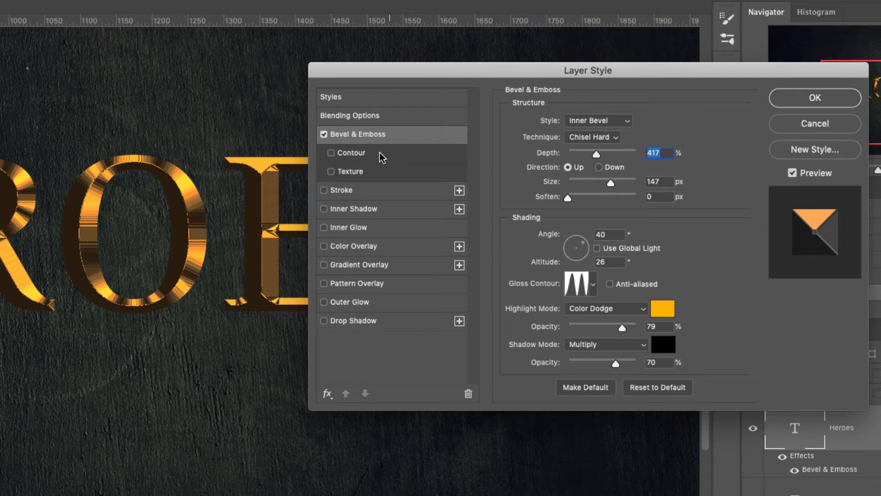
Try the bevel's Contour option with the Ring - Double shape and a range of 65%
click(360, 154)
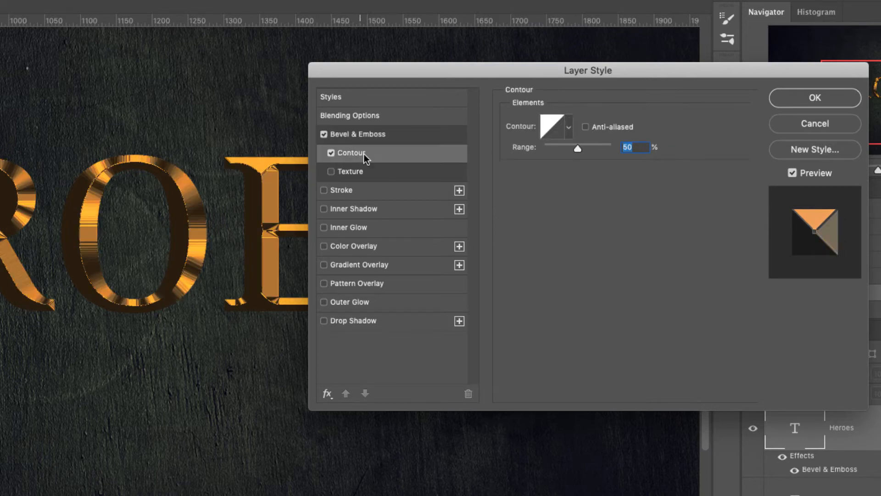
click(569, 127)
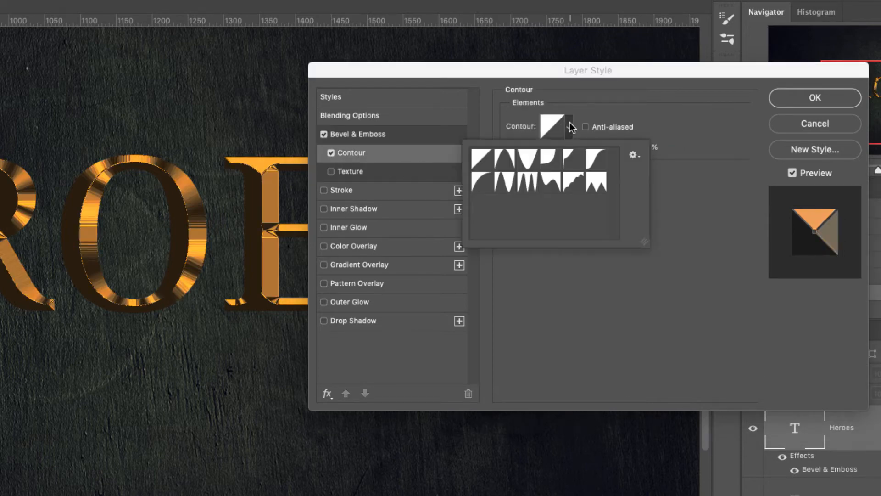
click(534, 183)
click(675, 146)
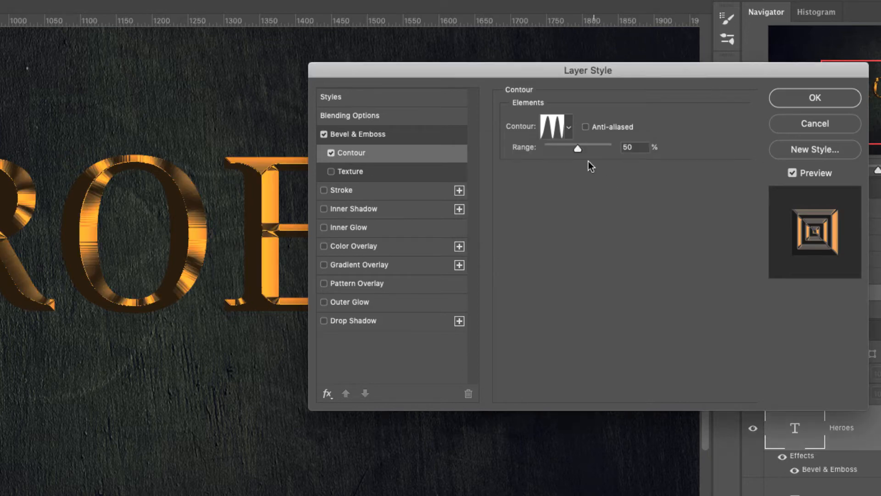
mouse_move(570, 145)
mouse_down()
mouse_move(558, 143)
mouse_move(594, 149)
mouse_move(586, 149)
mouse_up()
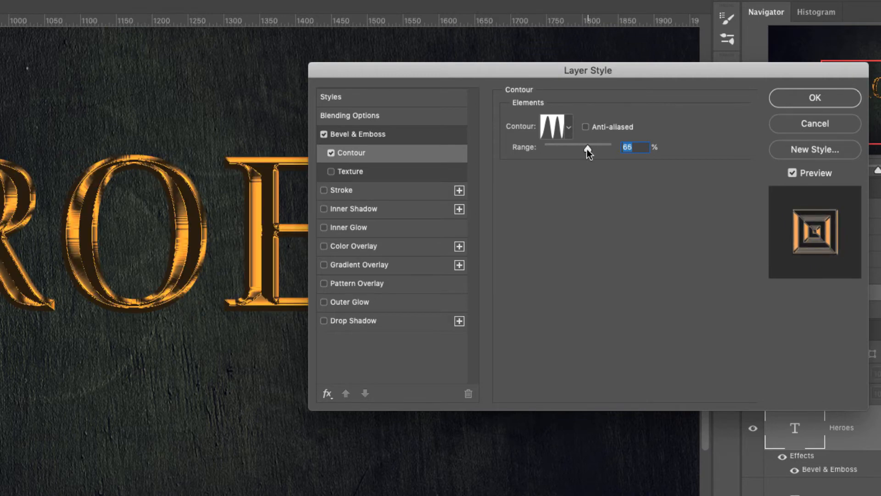
Try the wavy descending bevel contour with ranges of 48% and 79%, and turn Contour off
click(567, 129)
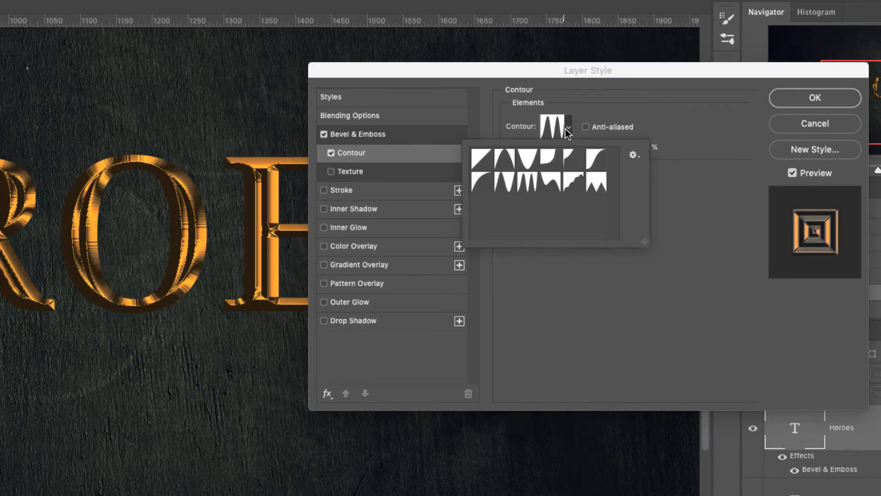
click(553, 188)
click(666, 108)
mouse_move(586, 148)
mouse_down()
mouse_move(546, 148)
mouse_move(576, 149)
mouse_up()
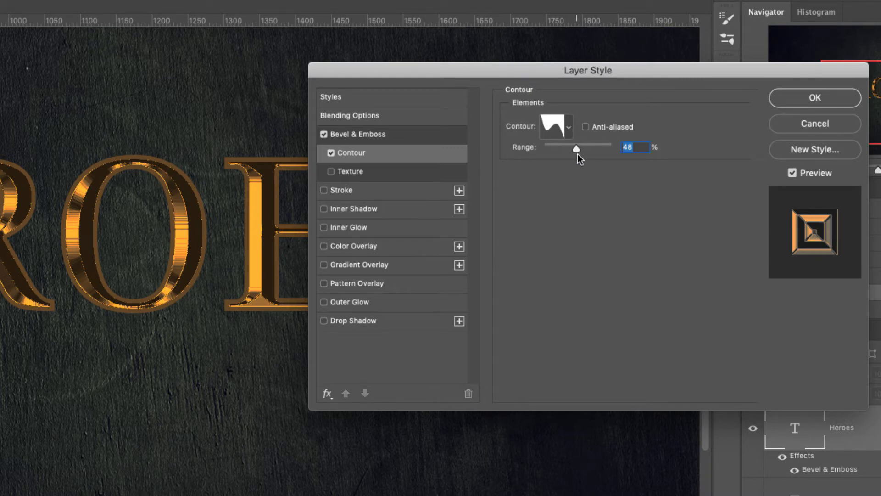
drag(580, 148, 596, 148)
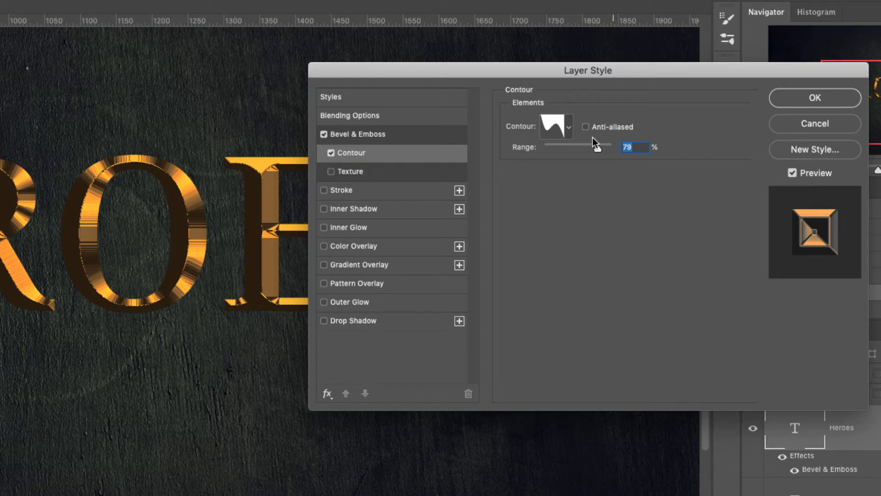
click(330, 153)
Enable the bevel's Texture option and try the tan crumpled paper pattern
click(331, 171)
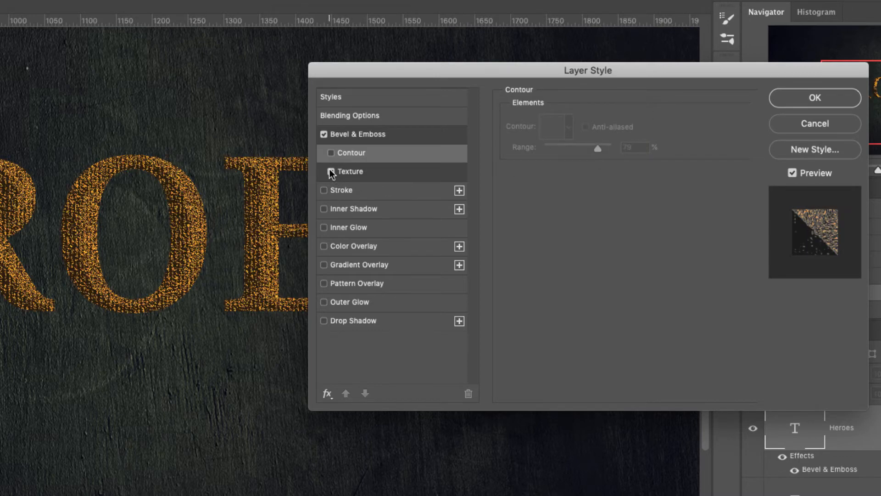
click(358, 173)
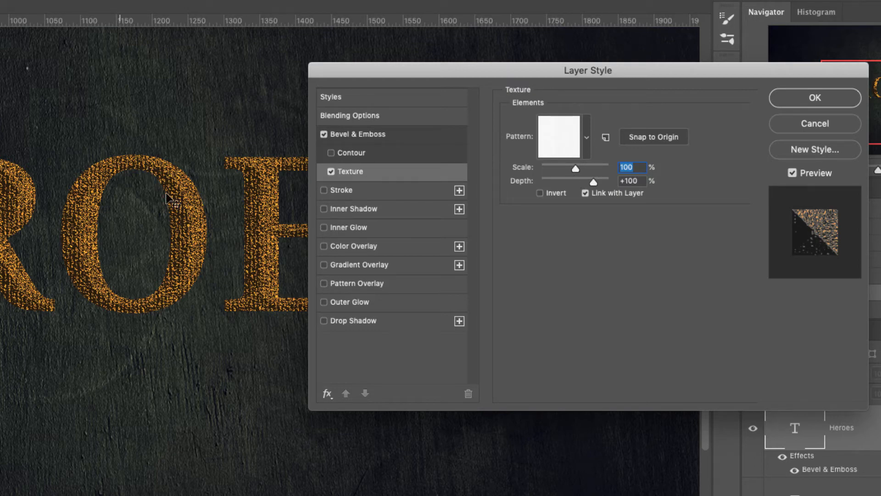
click(588, 136)
scroll(646, 189, up, 2)
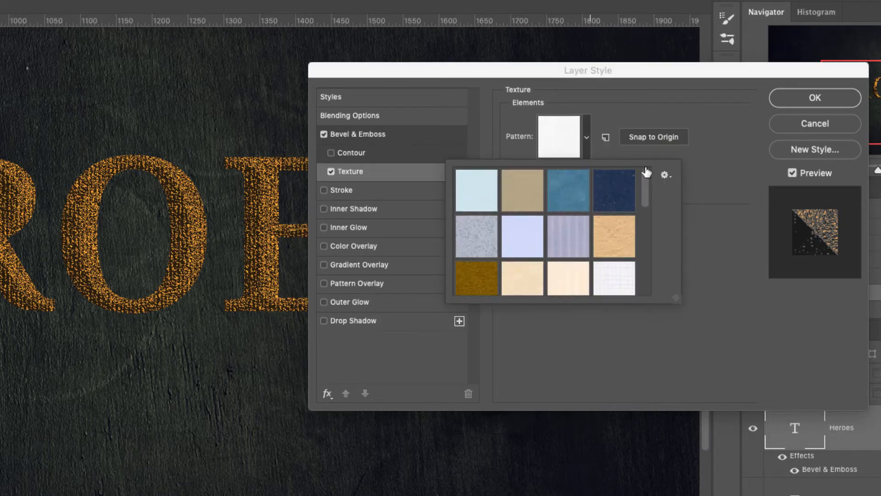
click(615, 234)
click(698, 132)
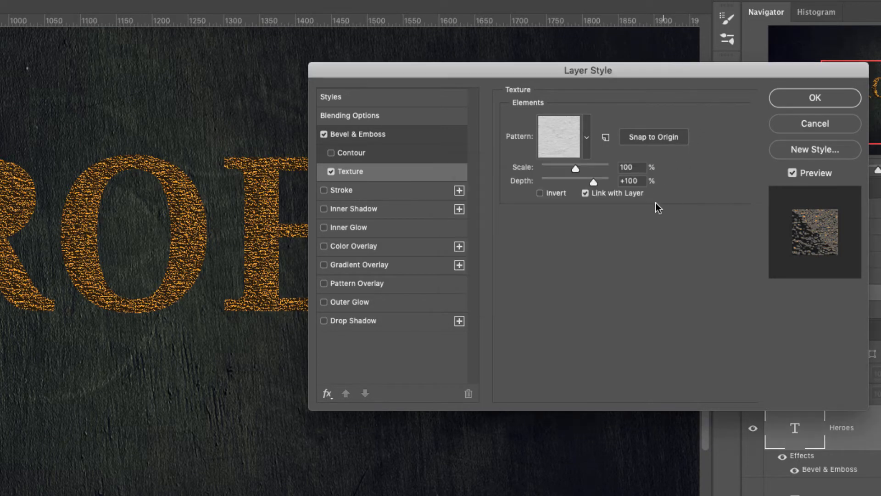
Try texture depths of 5% and 2% on the crumpled paper pattern
drag(644, 181, 612, 171)
text(5)
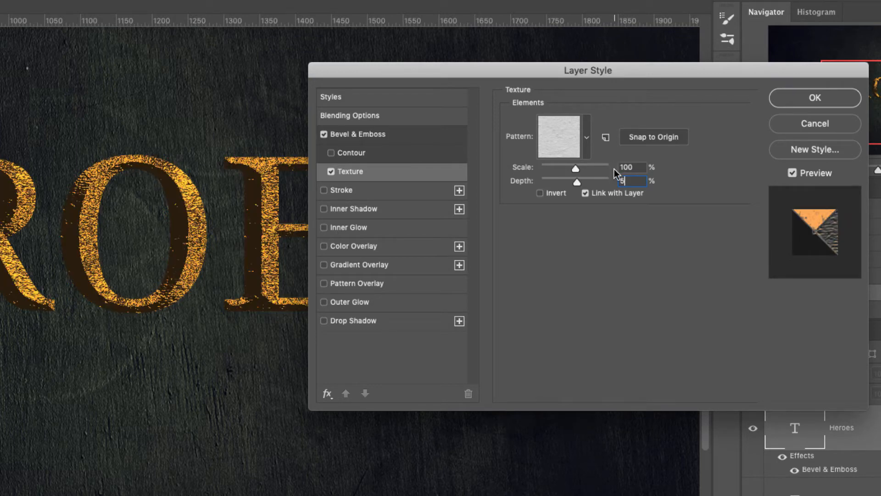
double_click(623, 180)
text(2)
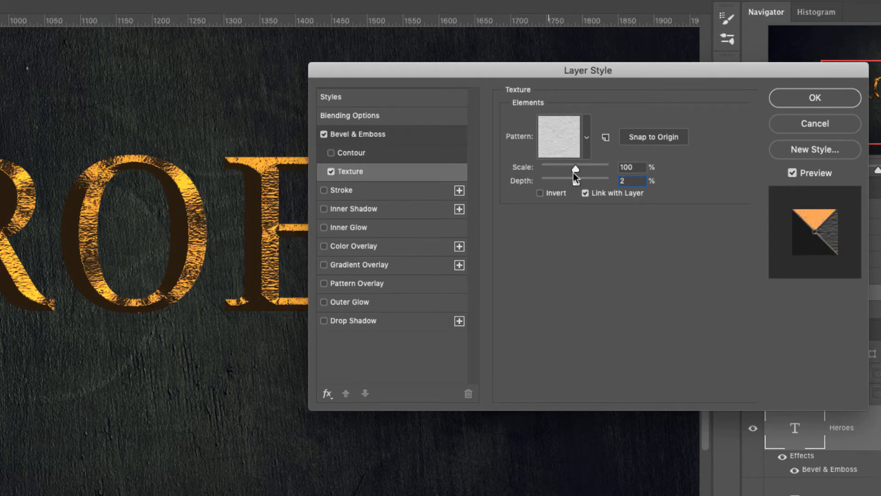
Try the gold-brown, dark green and flecked white patterns as the bevel texture, testing a depth of 6%
click(588, 133)
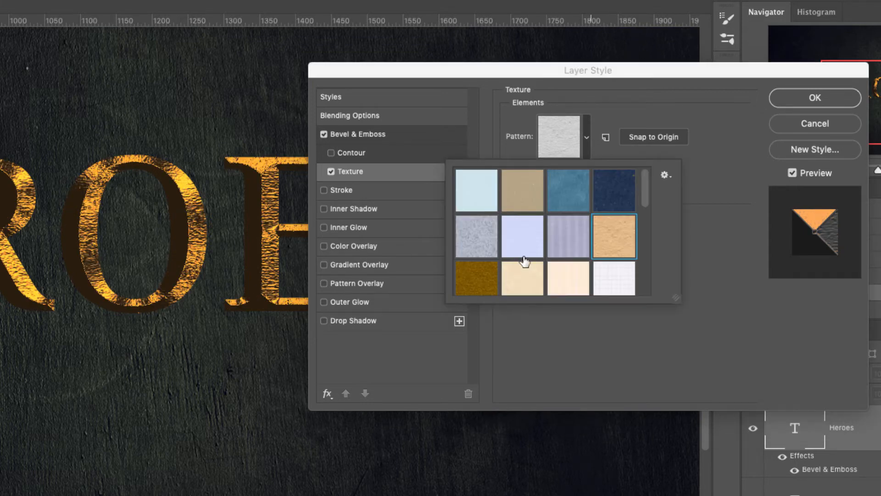
click(480, 285)
scroll(496, 277, down, 3)
click(523, 245)
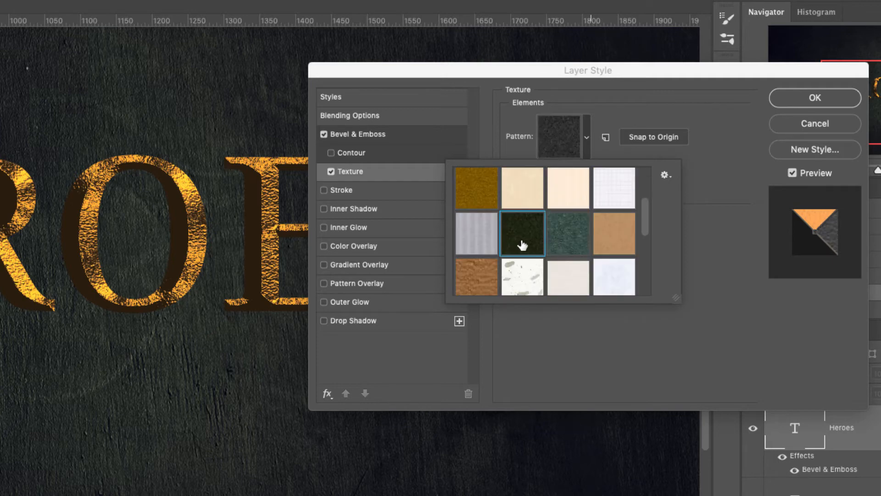
click(526, 265)
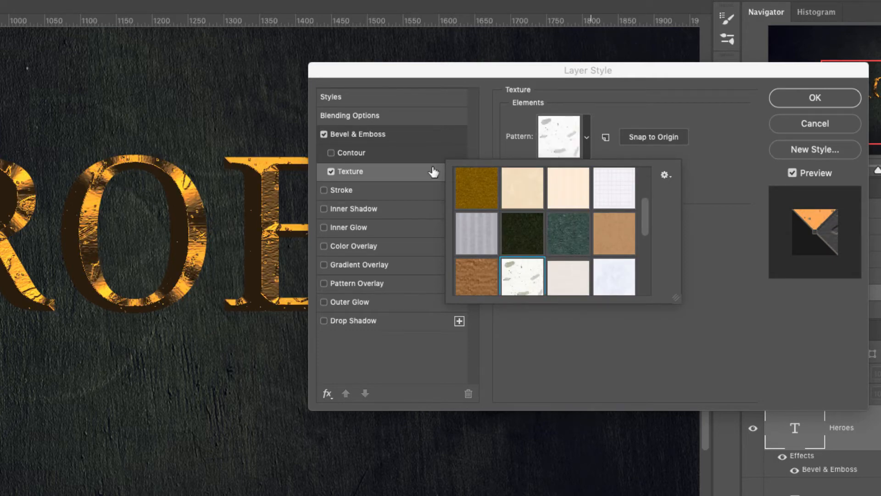
click(718, 222)
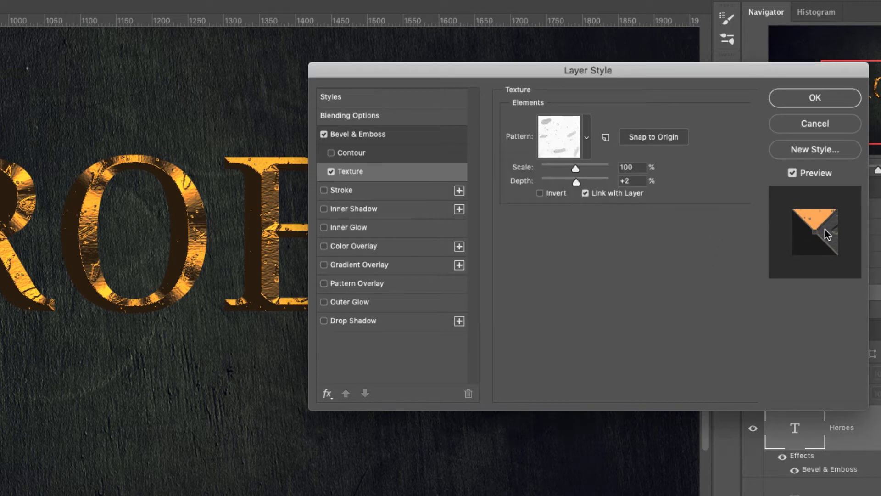
mouse_move(577, 181)
mouse_down()
mouse_move(598, 180)
mouse_move(576, 181)
mouse_up()
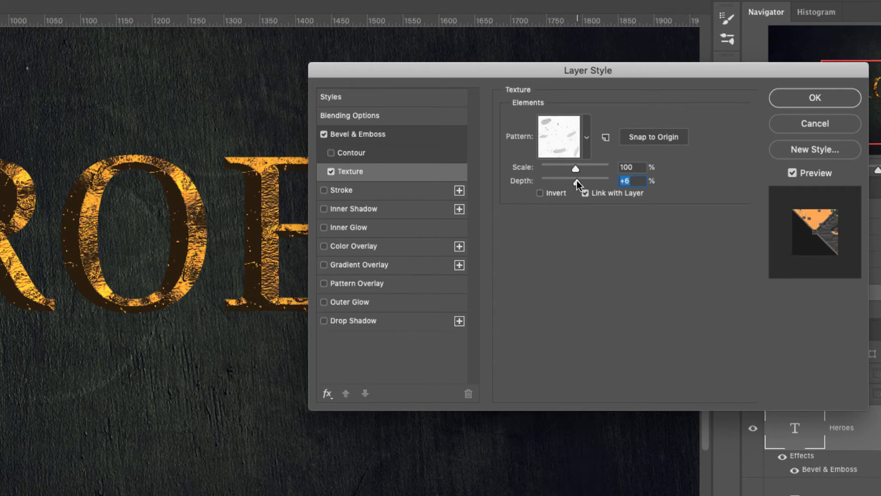
Try the dark red, plain white and speckled beige stone patterns as the bevel texture
click(587, 137)
scroll(581, 275, down, 1)
scroll(583, 278, down, 3)
click(579, 222)
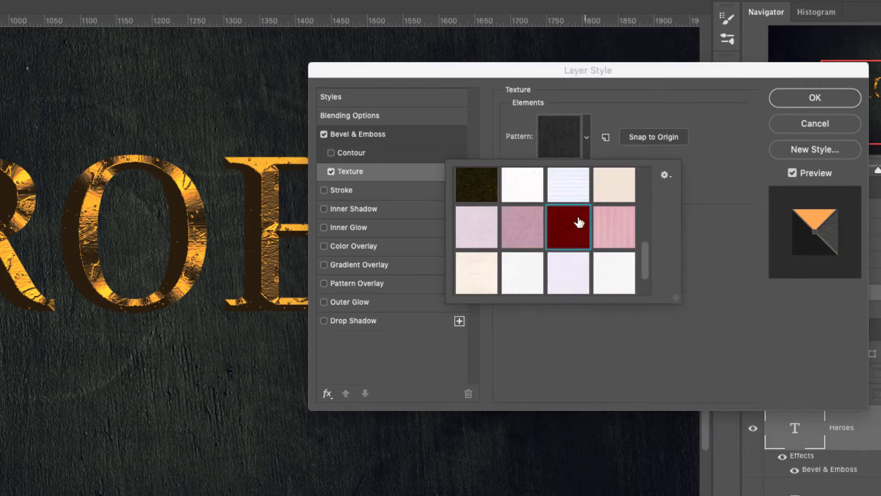
click(541, 278)
click(601, 279)
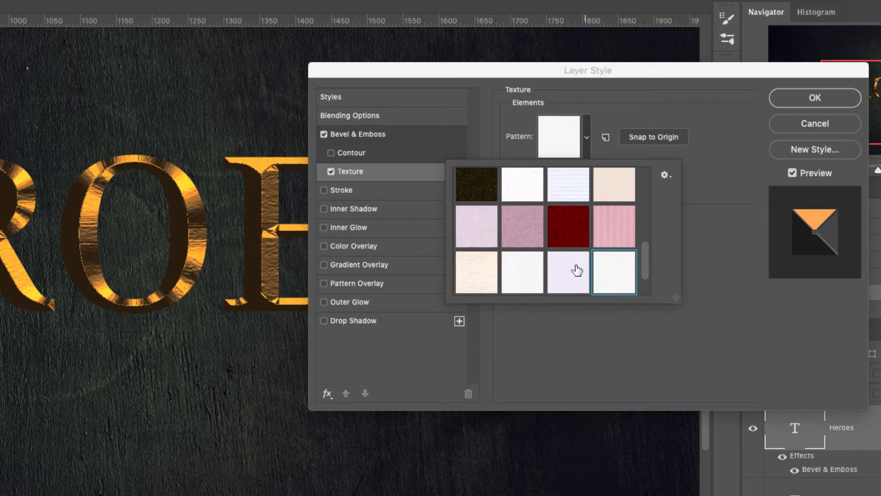
scroll(577, 271, down, 1)
click(505, 276)
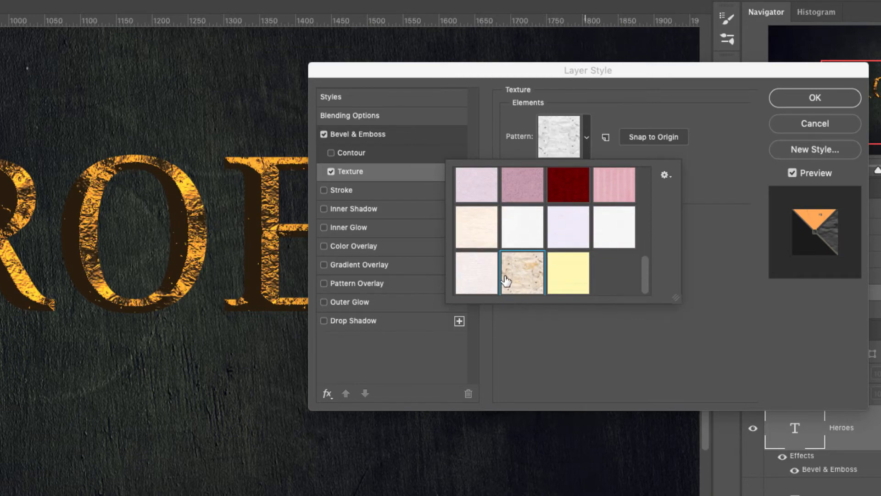
click(731, 200)
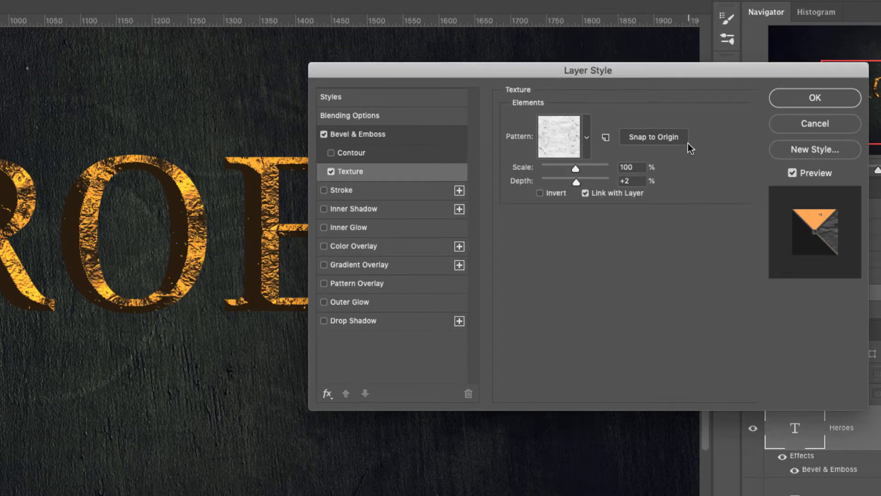
Try a texture depth of 1% and turn the bevel's Texture option off
double_click(620, 181)
text(1)
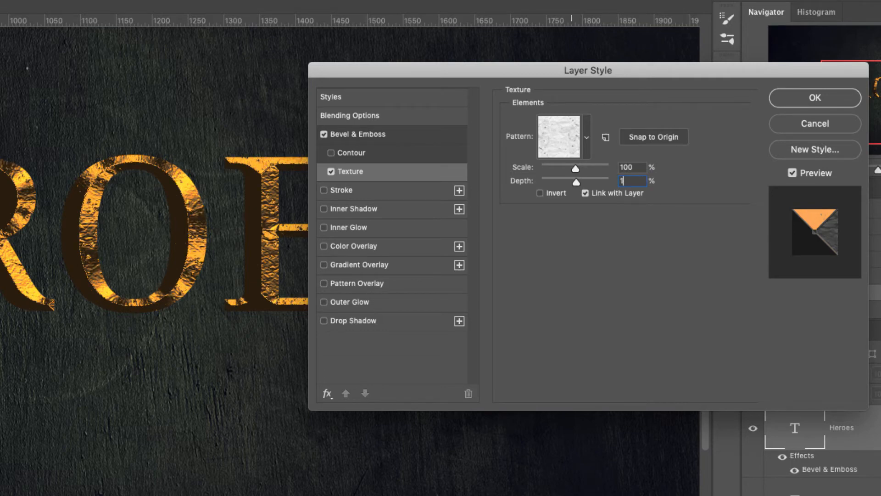
click(330, 171)
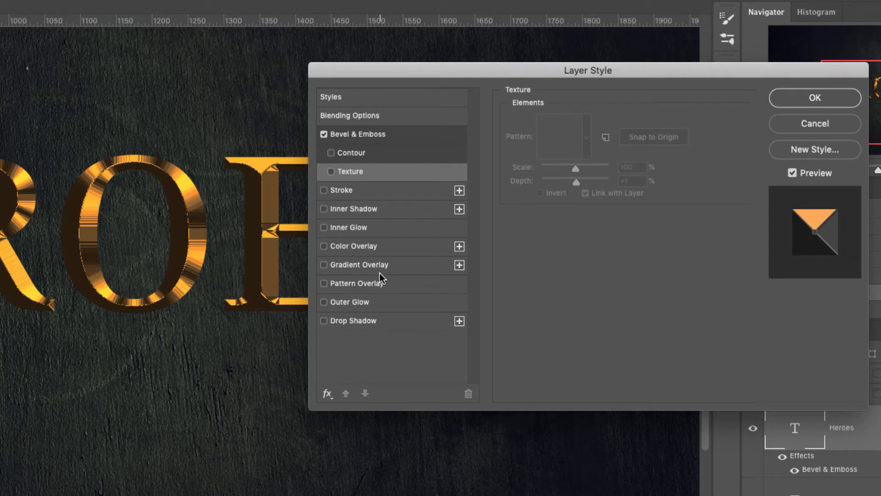
Turn on the Pattern Overlay effect and replace the current patterns with the Color Paper set
click(374, 284)
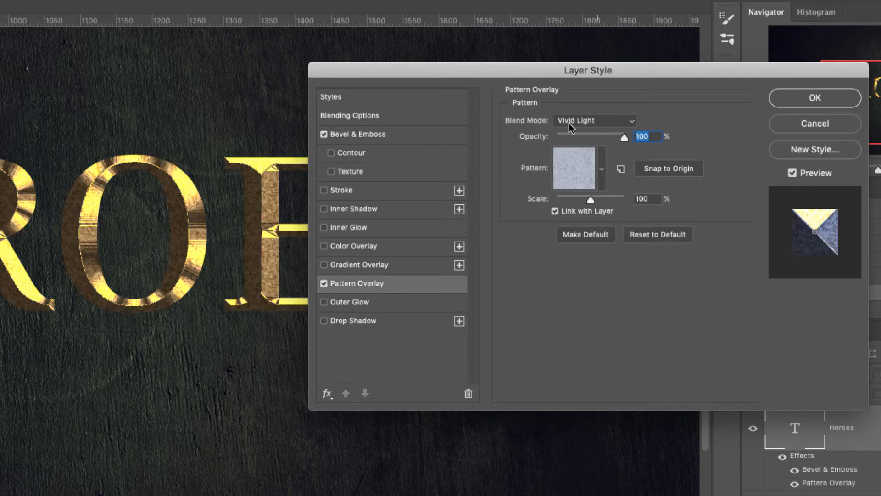
click(604, 164)
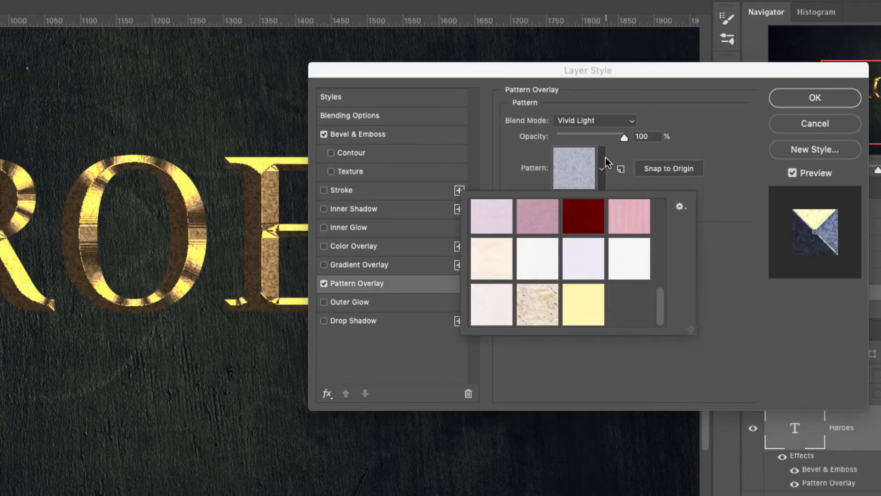
drag(661, 305, 660, 199)
click(680, 207)
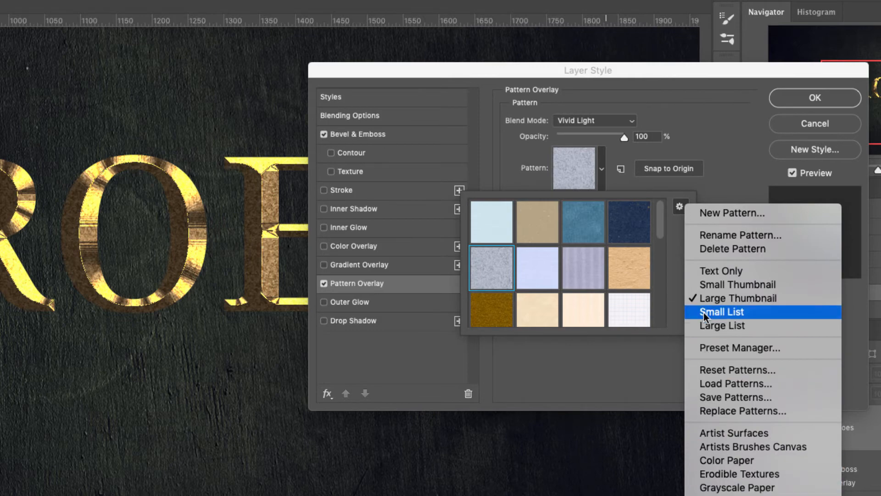
click(758, 461)
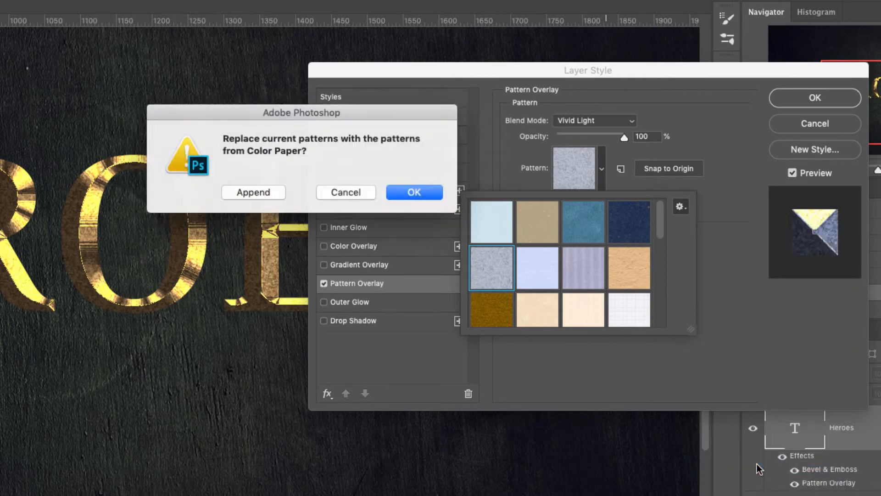
click(388, 195)
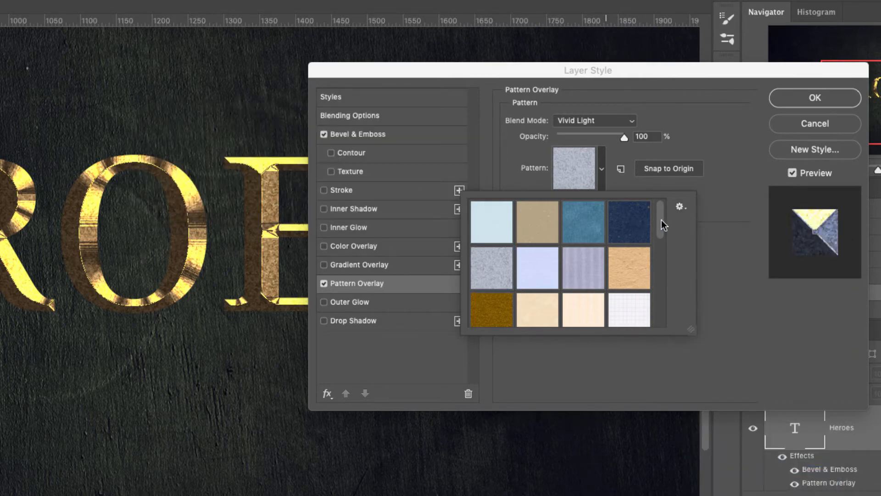
Load the Grayscale Paper patterns in place of the current set and choose the speckled grey pattern for the overlay
click(680, 207)
click(753, 485)
click(431, 193)
click(499, 267)
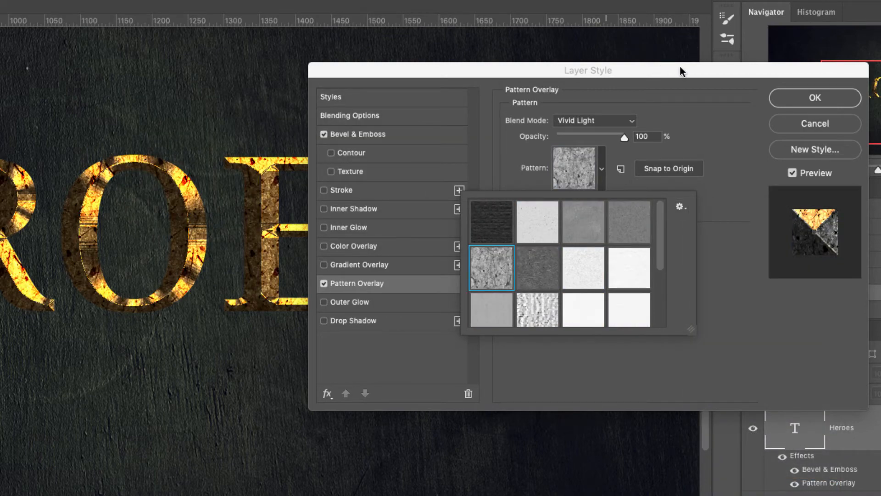
click(615, 131)
Try the Multiply, Linear Burn and Linear Dodge (Add) blend modes on the pattern overlay
click(612, 120)
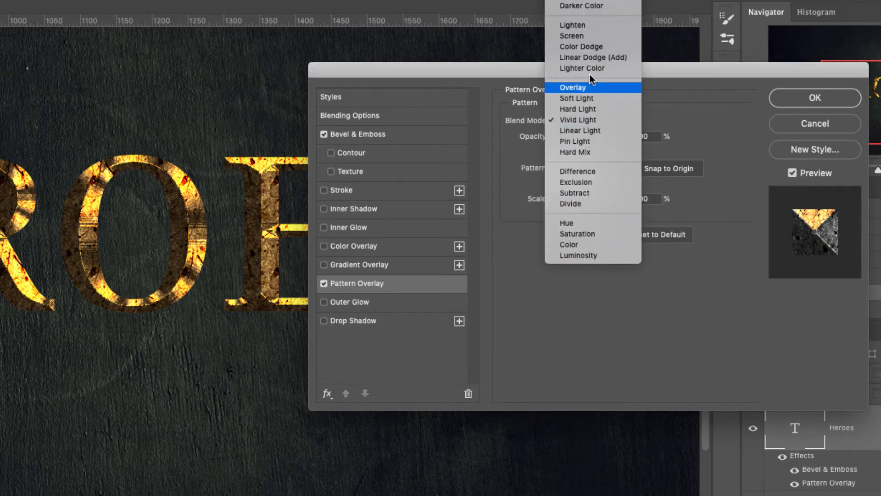
click(716, 111)
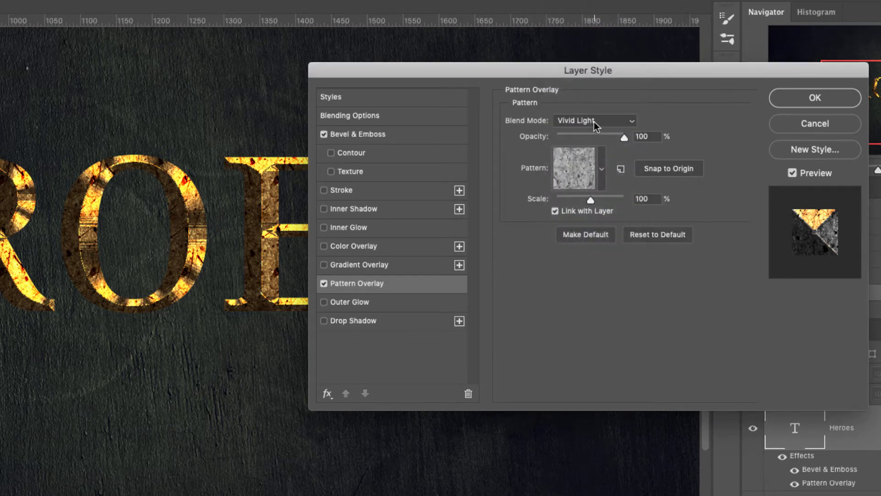
click(594, 122)
click(569, 5)
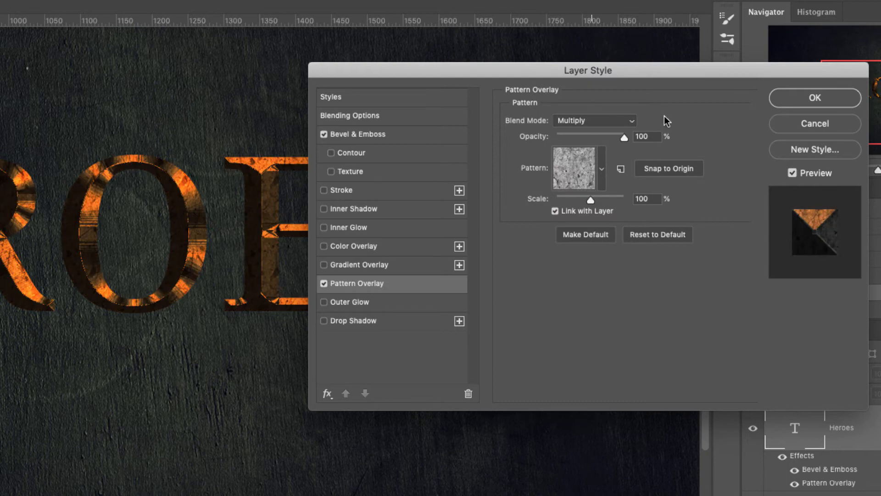
click(604, 122)
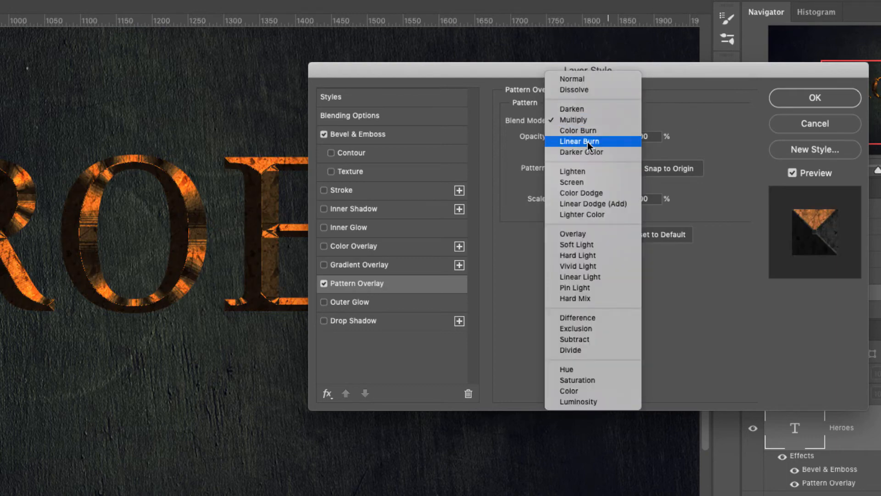
click(589, 142)
click(616, 120)
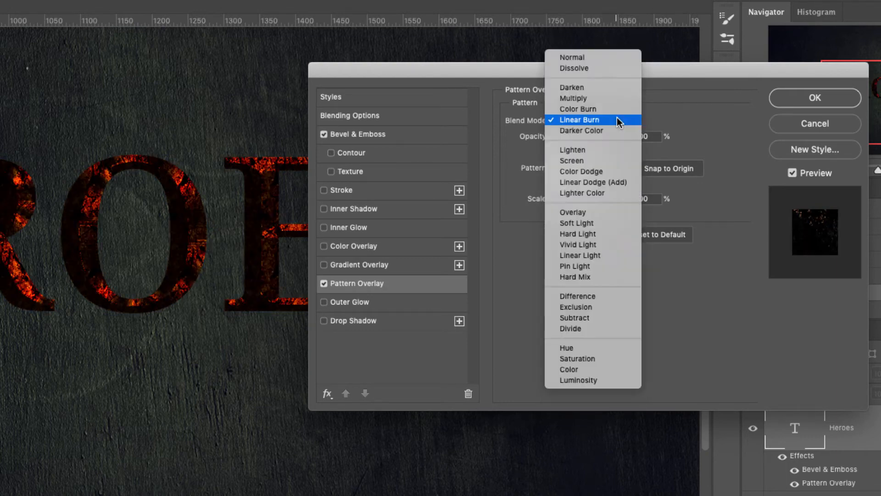
click(589, 181)
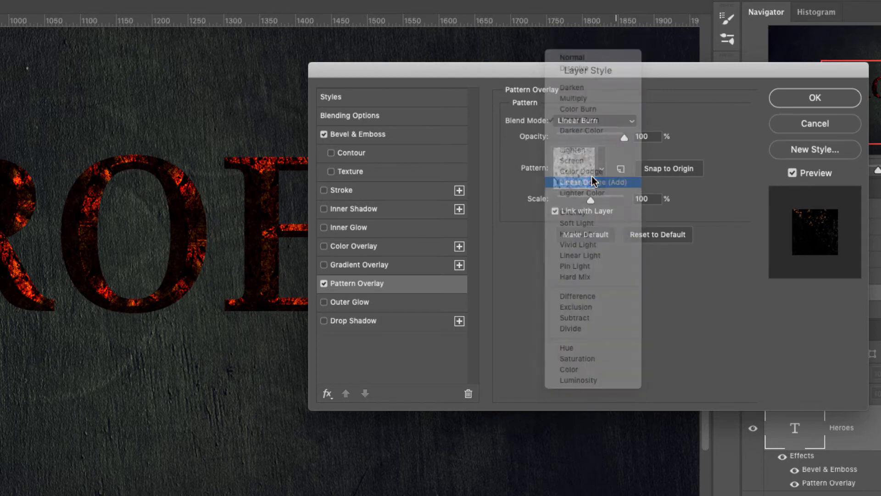
Set the pattern overlay's blend mode to Soft Light and its opacity to 86%
click(603, 120)
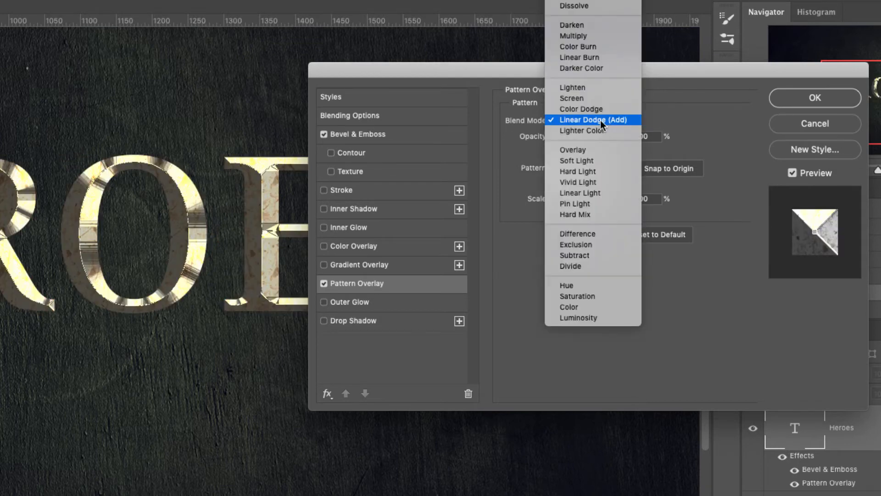
click(593, 161)
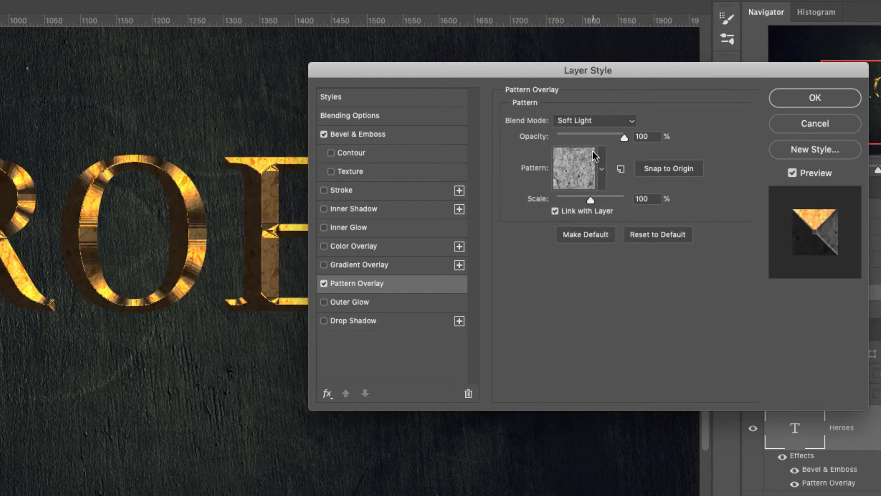
drag(606, 138, 615, 138)
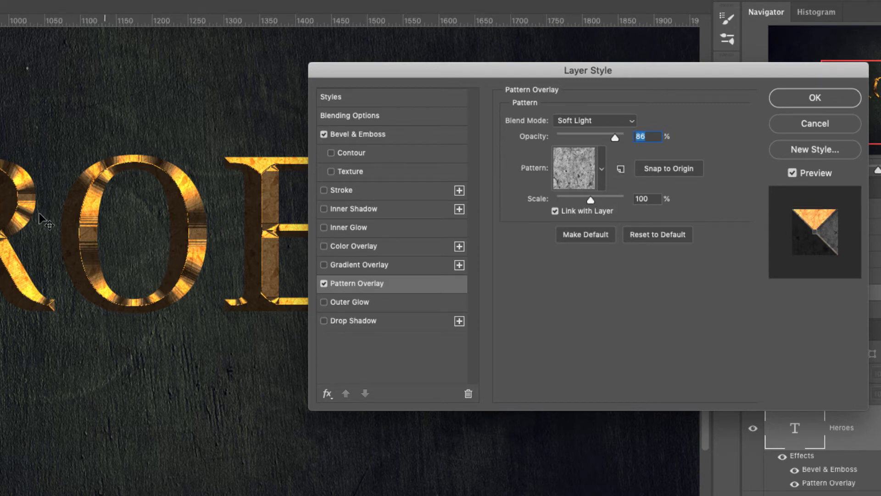
Try a pattern scale of 149%, return it to 100% and reposition the pattern across the letters
mouse_move(592, 200)
mouse_down()
mouse_move(621, 199)
mouse_move(632, 211)
mouse_move(612, 197)
mouse_move(594, 199)
mouse_up()
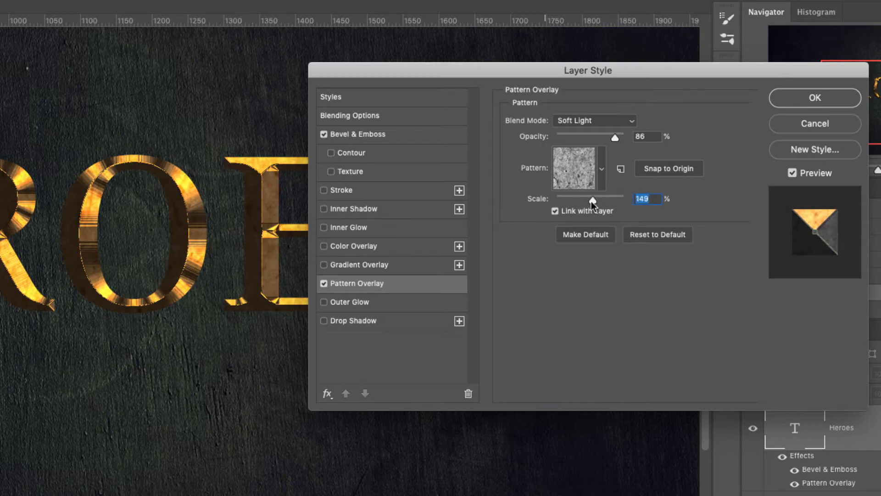
text(100)
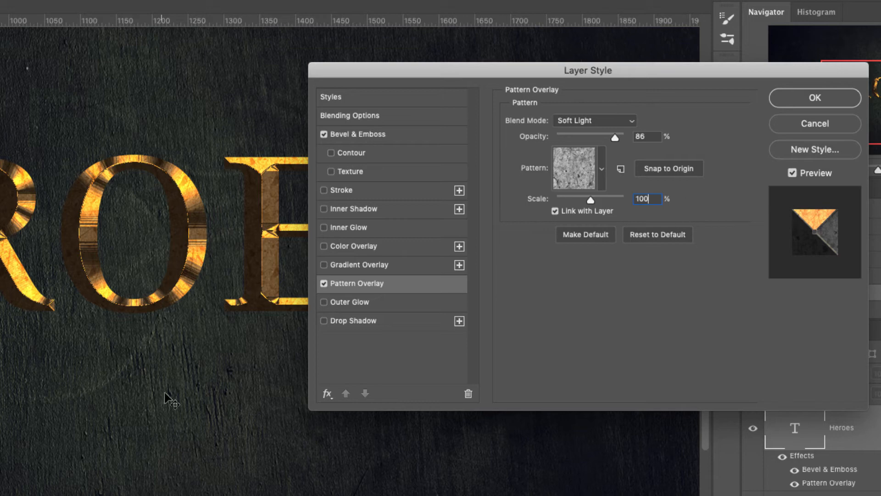
drag(209, 256, 66, 246)
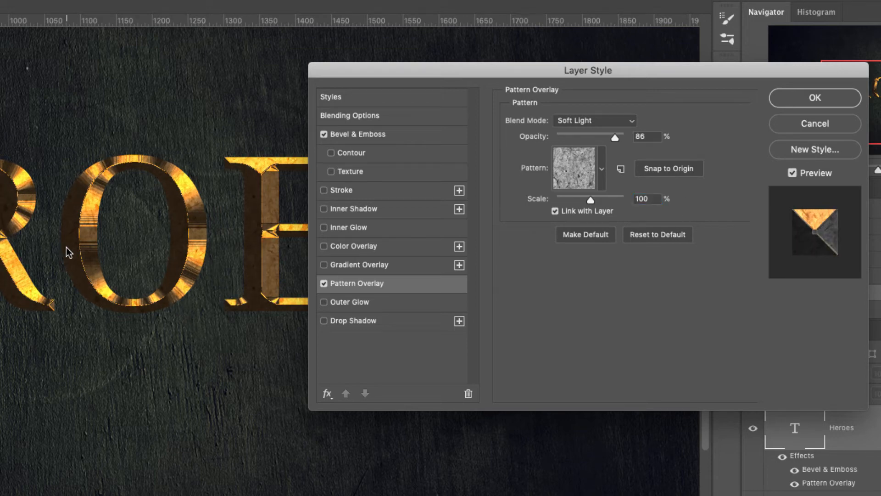
Try the ridged white and plain light grey patterns as the overlay, going back to the speckled grey one
click(602, 170)
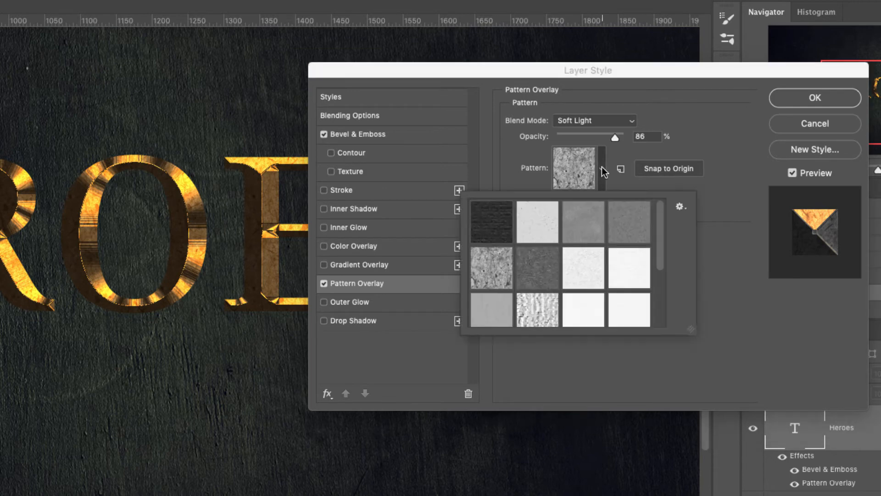
click(503, 280)
click(517, 306)
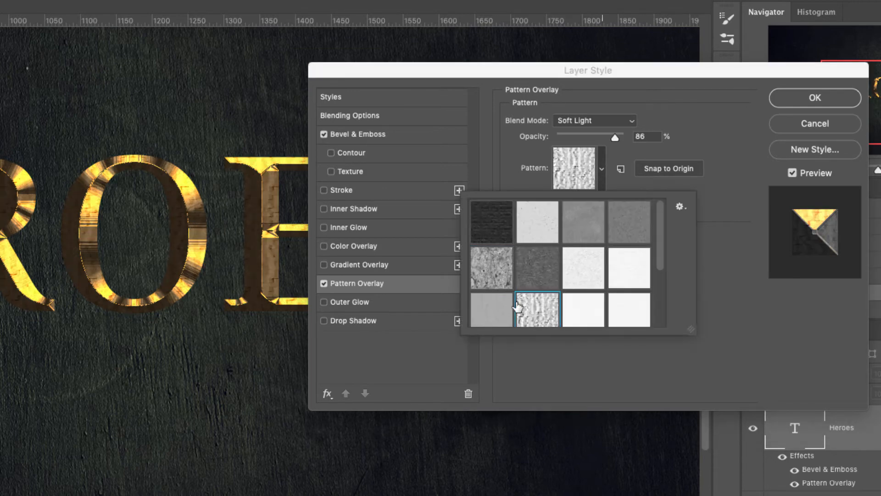
click(500, 309)
click(478, 264)
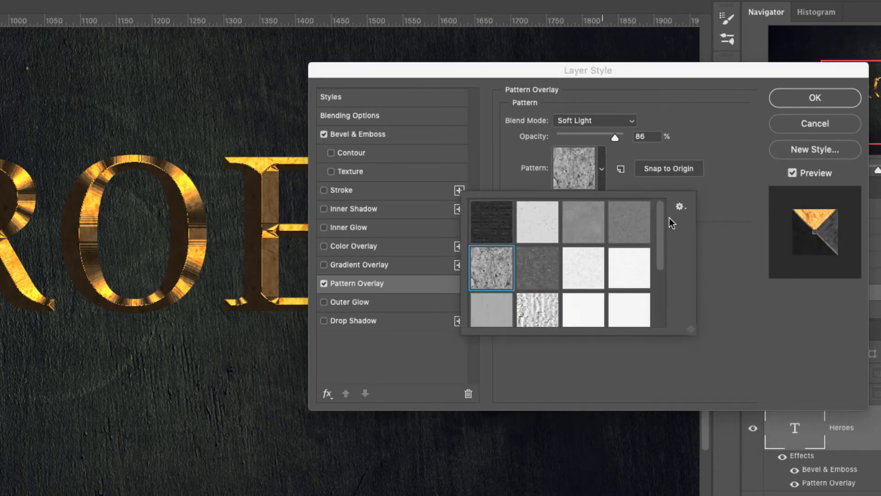
click(695, 120)
Set the pattern overlay's blend mode to Overlay and its opacity to 100%
drag(615, 138, 615, 138)
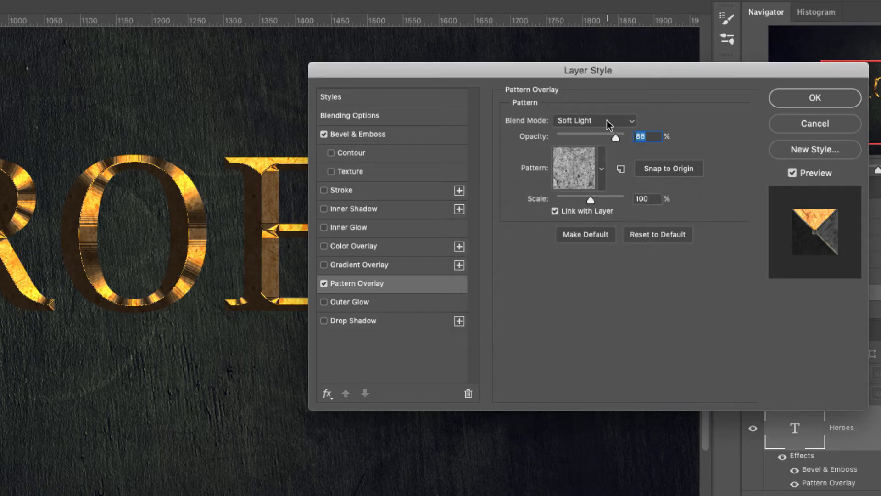
click(606, 121)
click(597, 106)
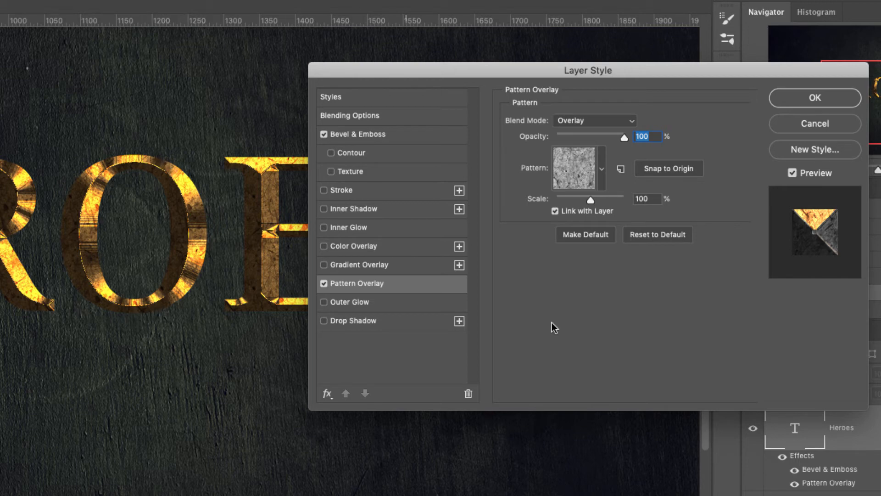
Add a Stroke effect to the text and test the Inside and Center positions, returning the position to Outside
click(324, 190)
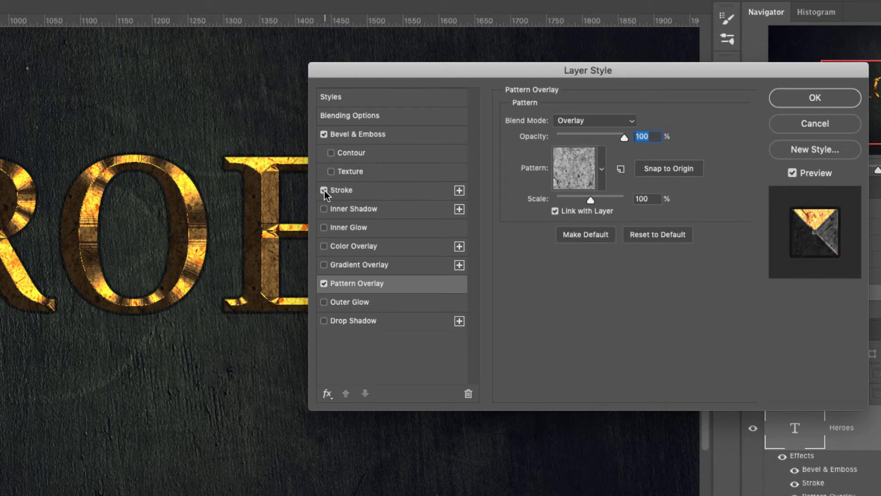
click(355, 190)
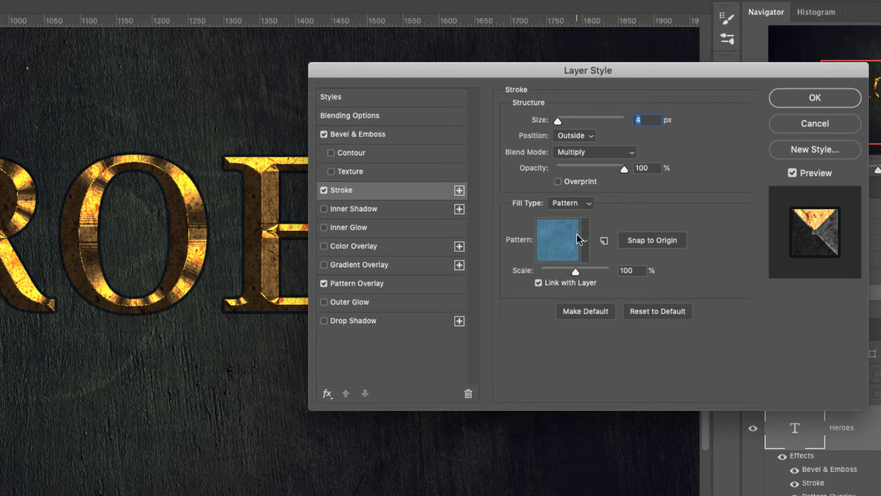
click(592, 138)
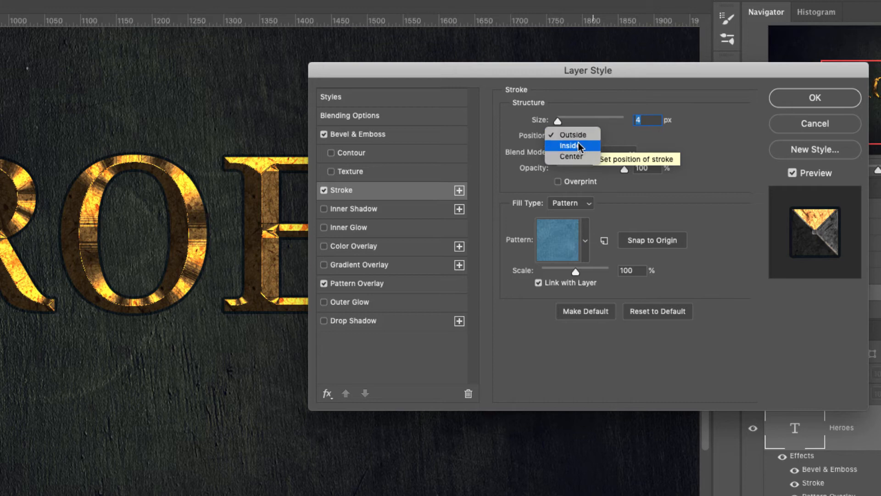
click(579, 145)
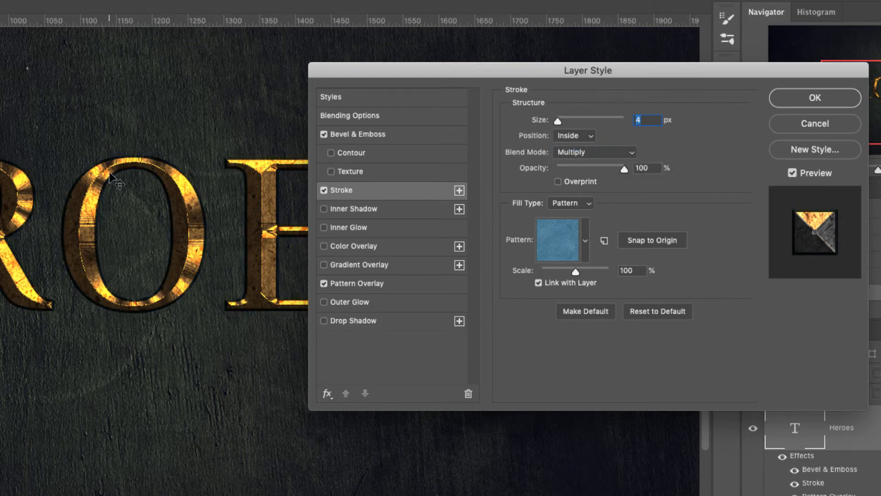
click(591, 136)
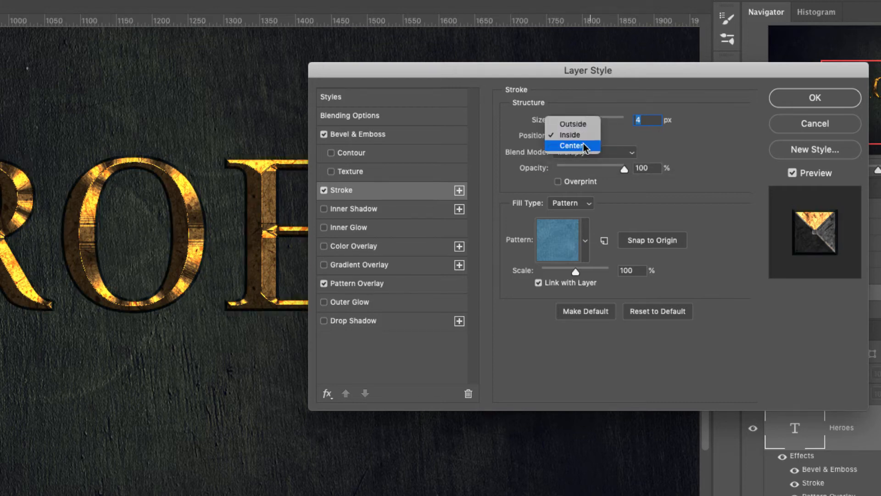
click(587, 145)
click(588, 137)
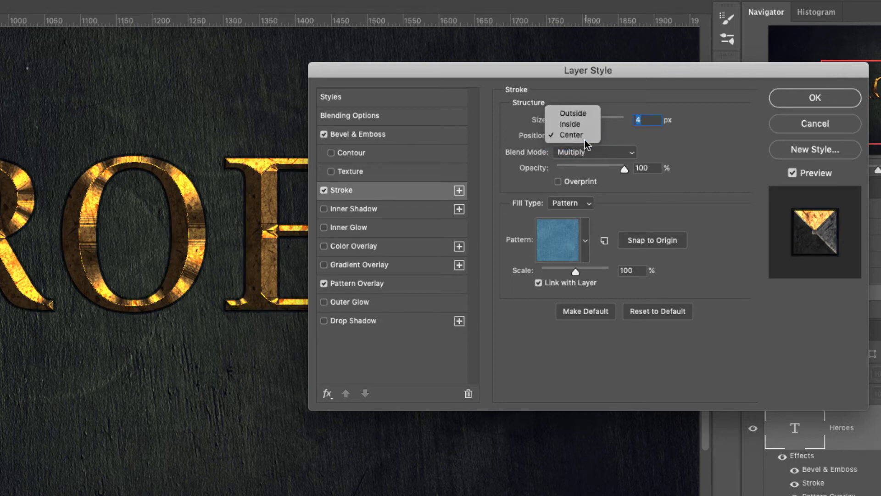
click(582, 116)
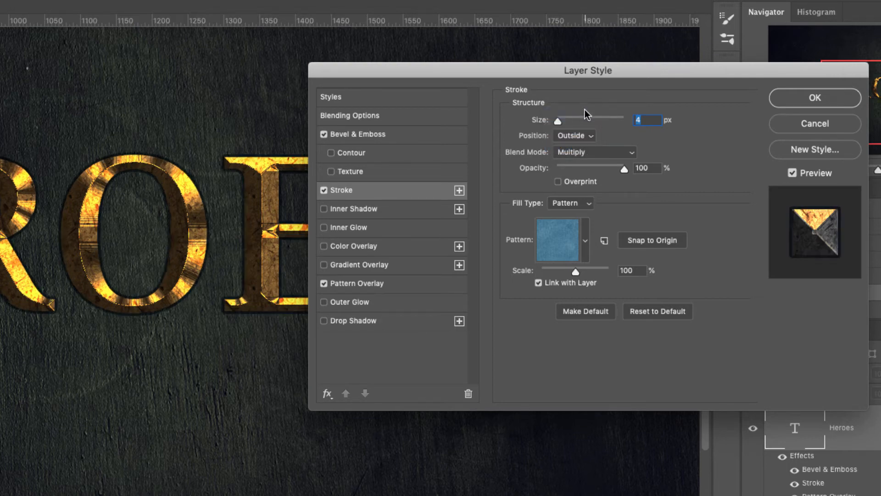
Set the stroke's blend mode to Normal and its fill type to Color
click(628, 153)
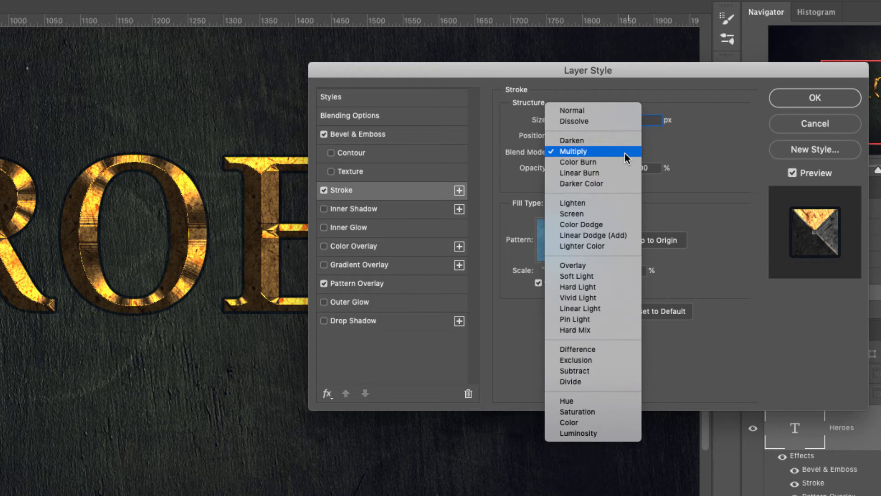
click(587, 111)
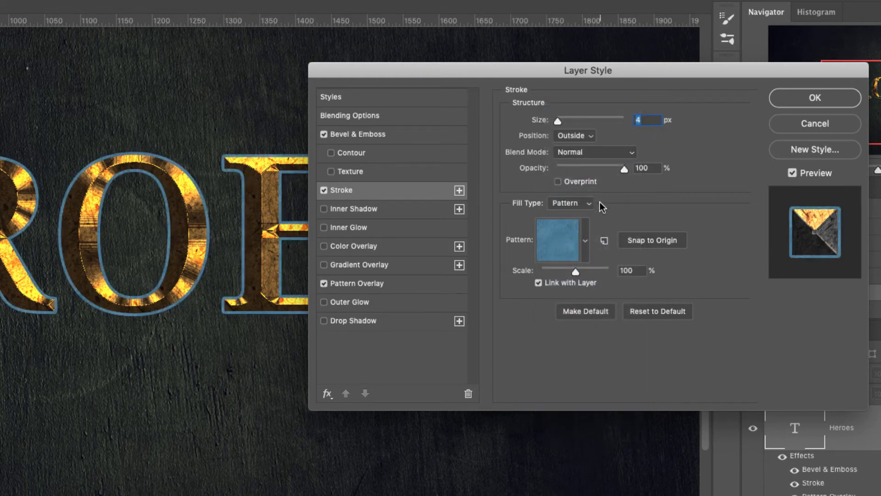
click(582, 203)
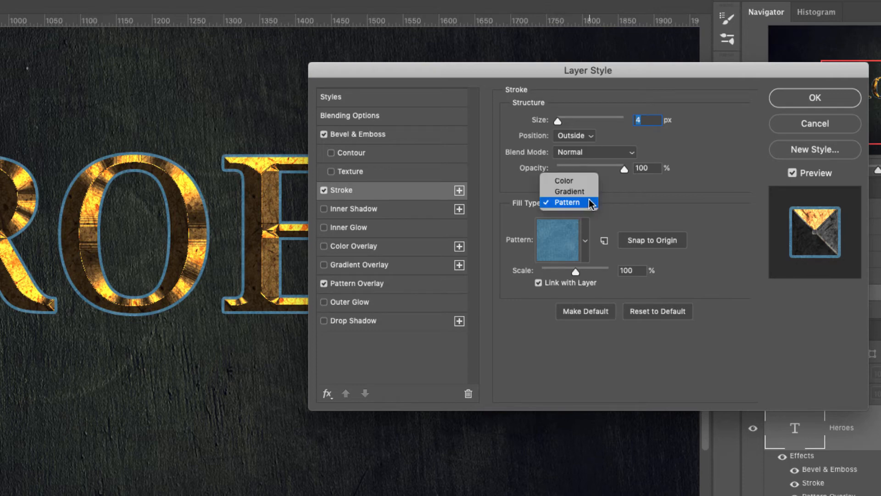
click(568, 182)
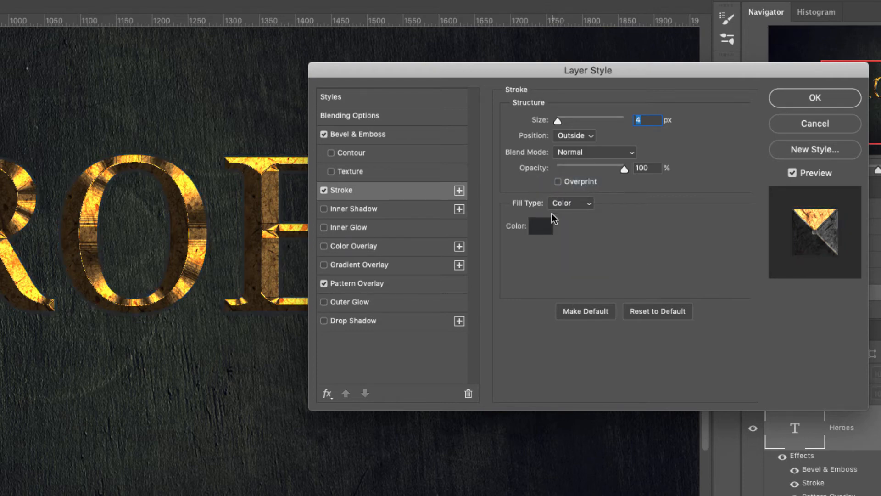
Try a bright blue (1d8fca) as the stroke colour
click(542, 226)
click(461, 205)
click(418, 162)
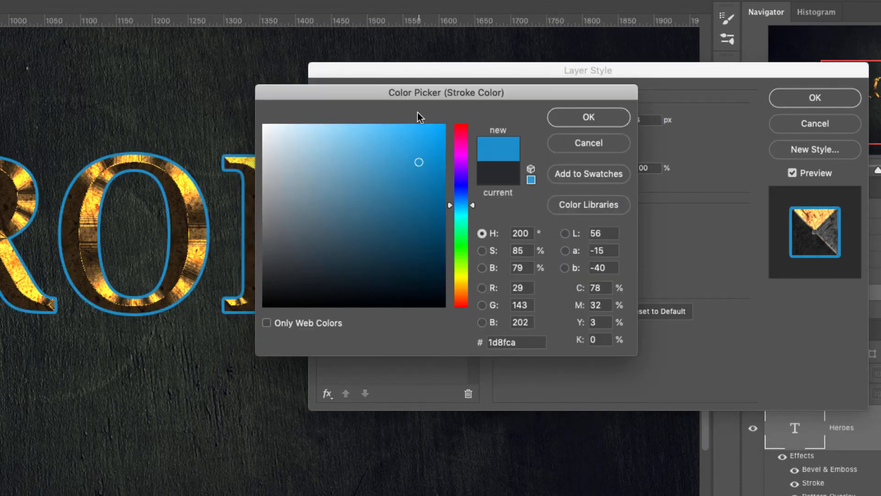
click(462, 141)
click(462, 205)
click(628, 123)
Set the stroke's fill type to Pattern and try the ridged white and plain white patterns
click(582, 200)
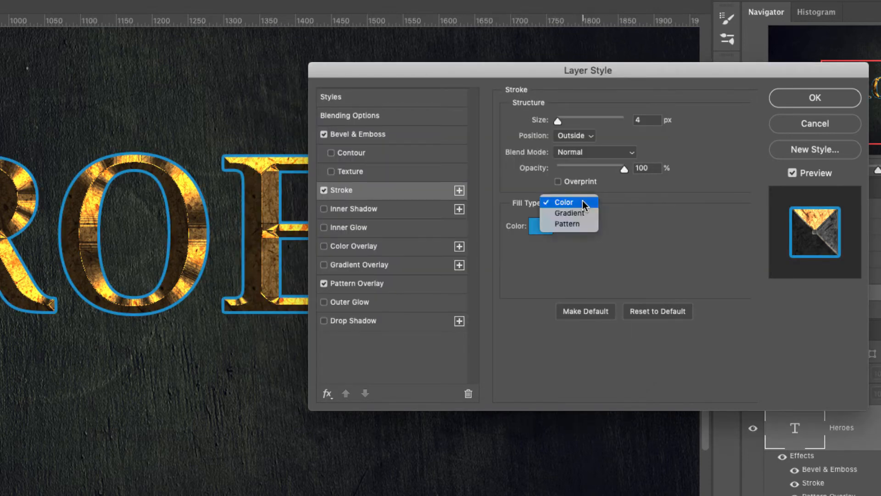
click(568, 224)
click(563, 234)
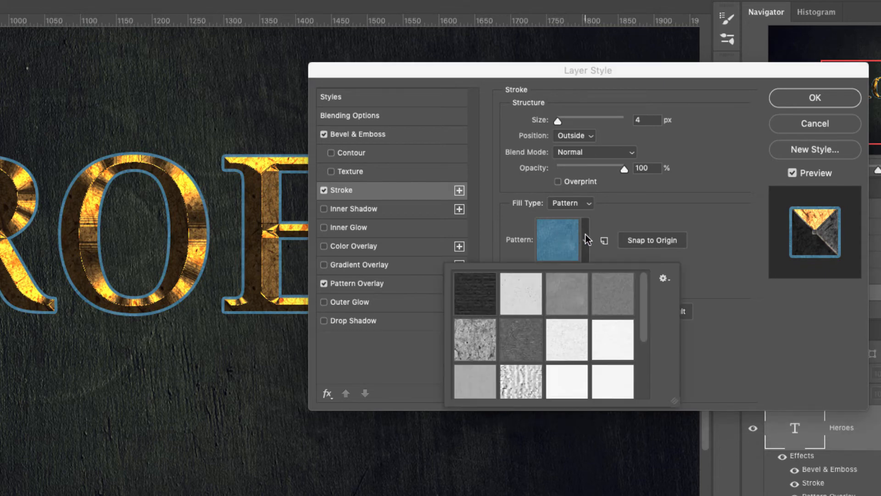
scroll(576, 311, down, 2)
click(527, 342)
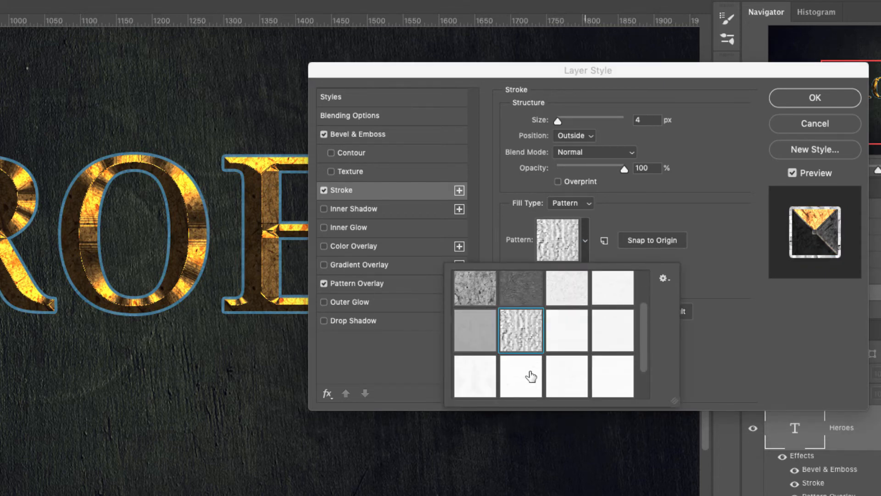
click(564, 361)
Replace the pattern library with the Texture Fill set and apply a coarse black-and-white speckled pattern to the stroke
click(663, 278)
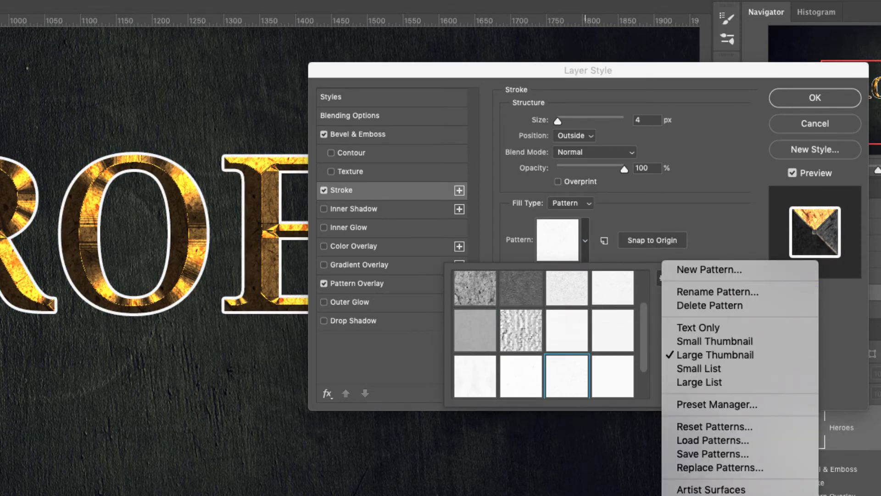
click(698, 495)
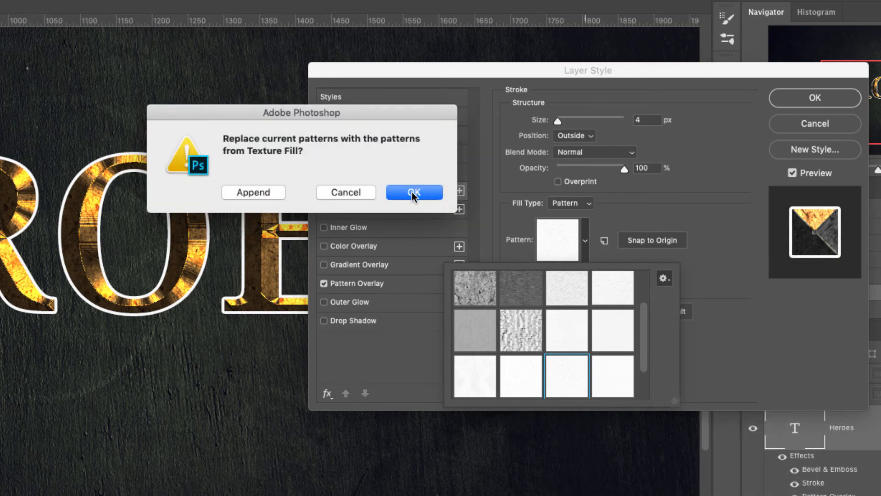
click(414, 193)
click(515, 332)
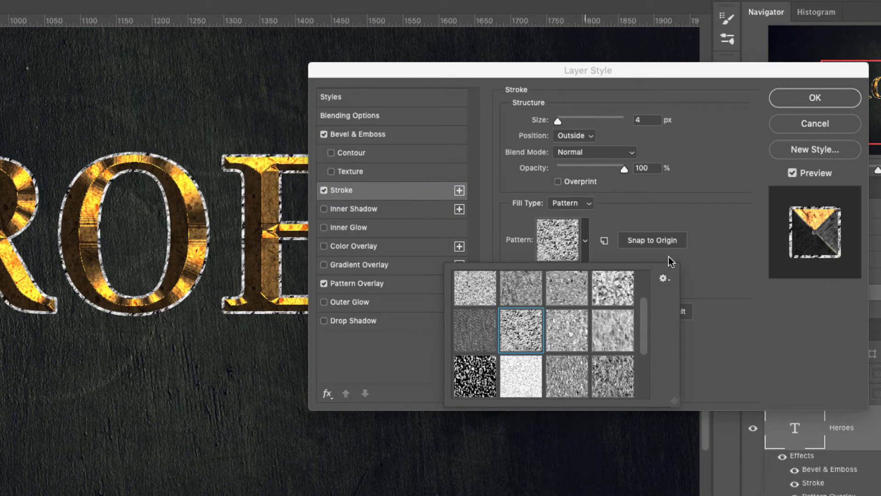
click(657, 193)
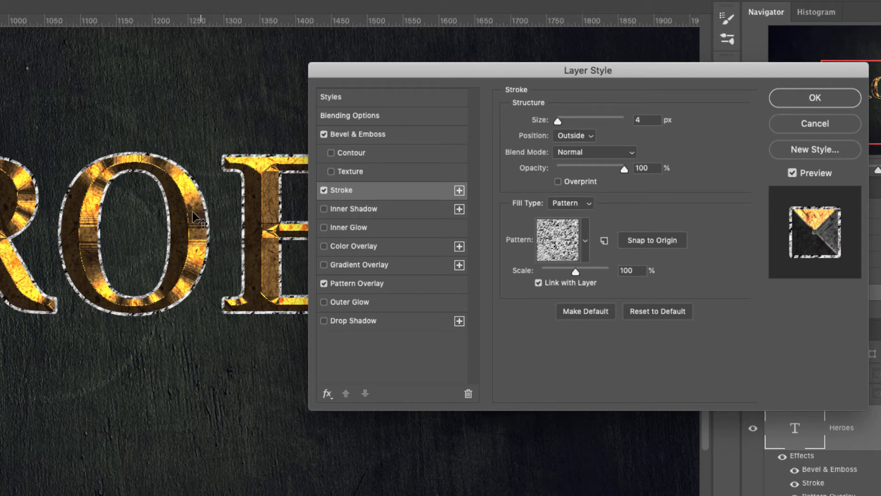
Set the stroke's blend mode to Color Dodge and try the white speckled and grey grainy patterns
click(590, 153)
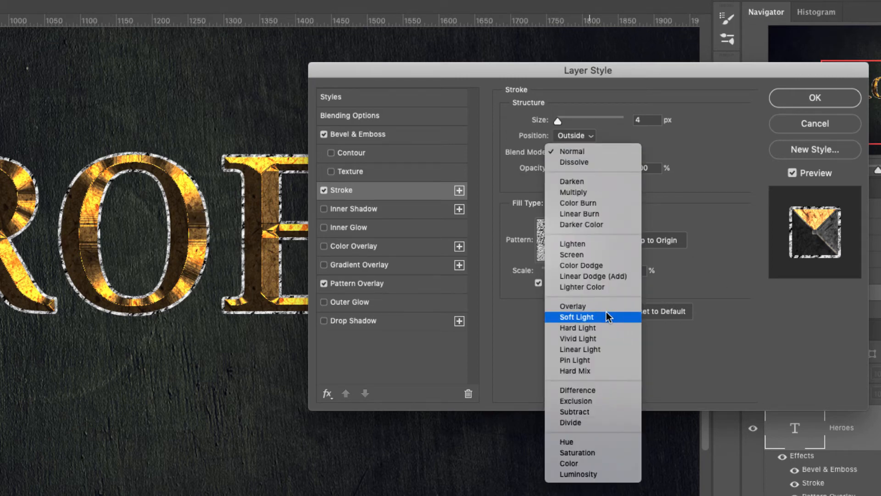
click(596, 264)
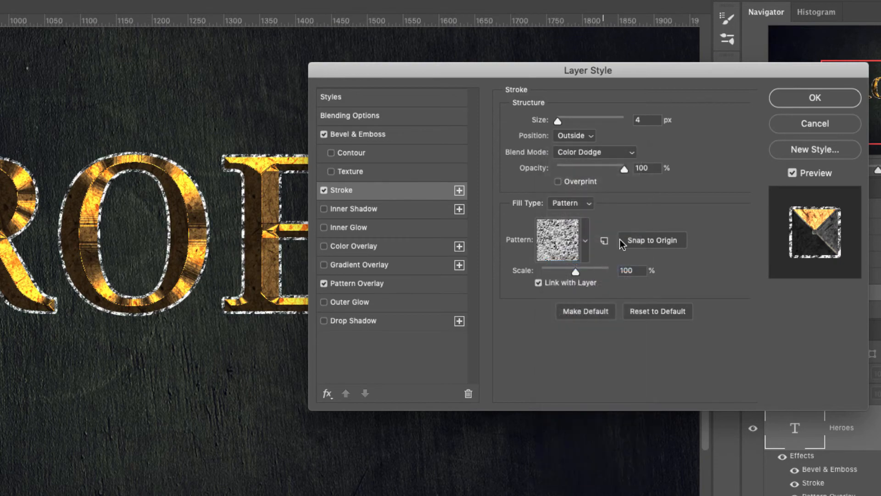
click(585, 238)
click(527, 367)
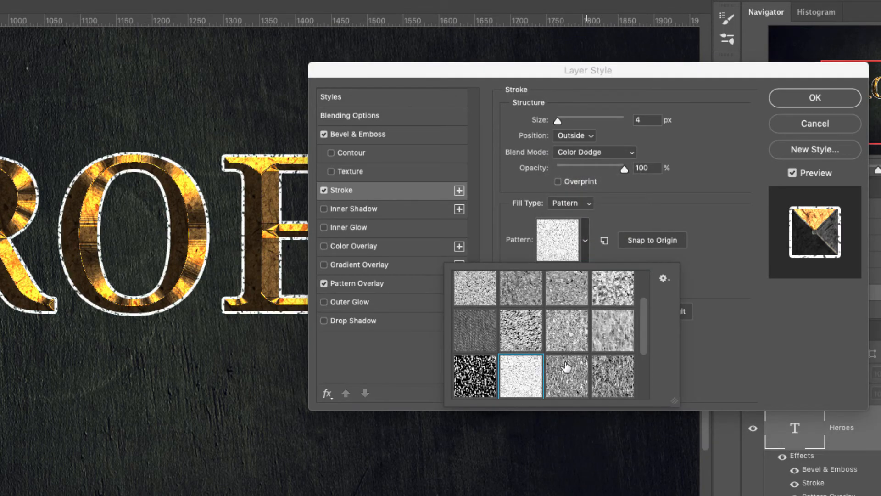
click(568, 367)
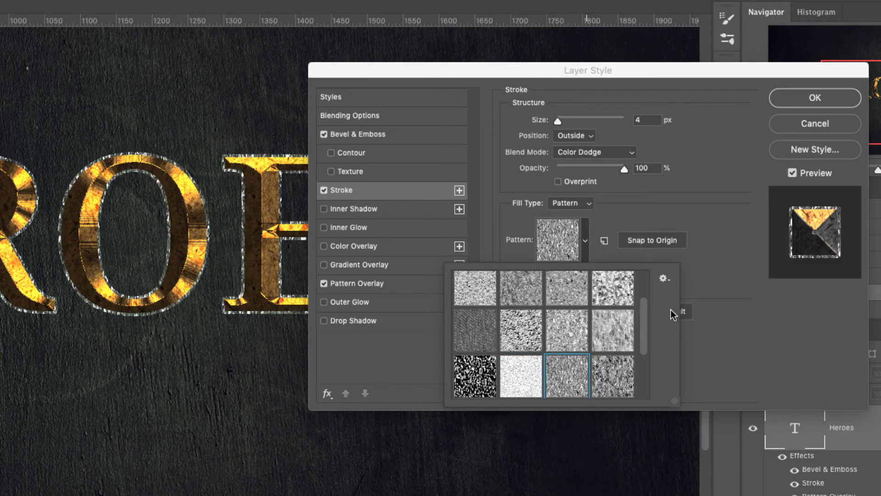
Replace the pattern library with the Color Paper set and try the cream and tan paper patterns on the stroke
click(667, 275)
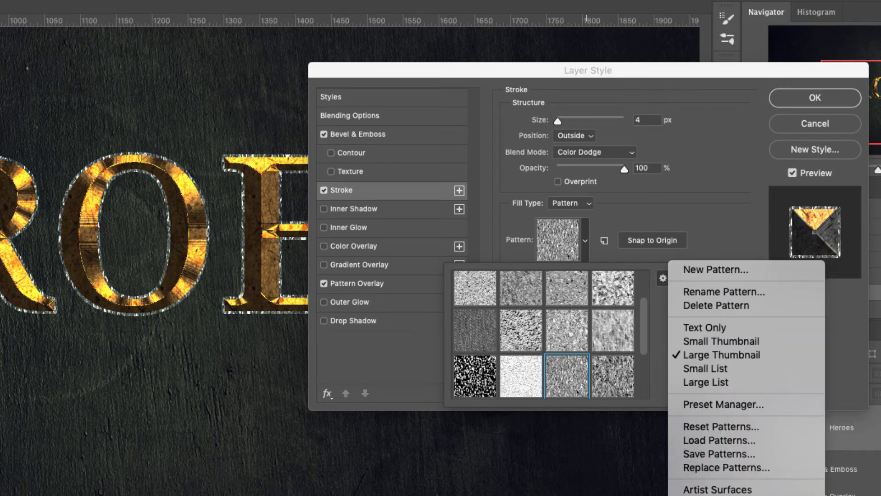
click(710, 495)
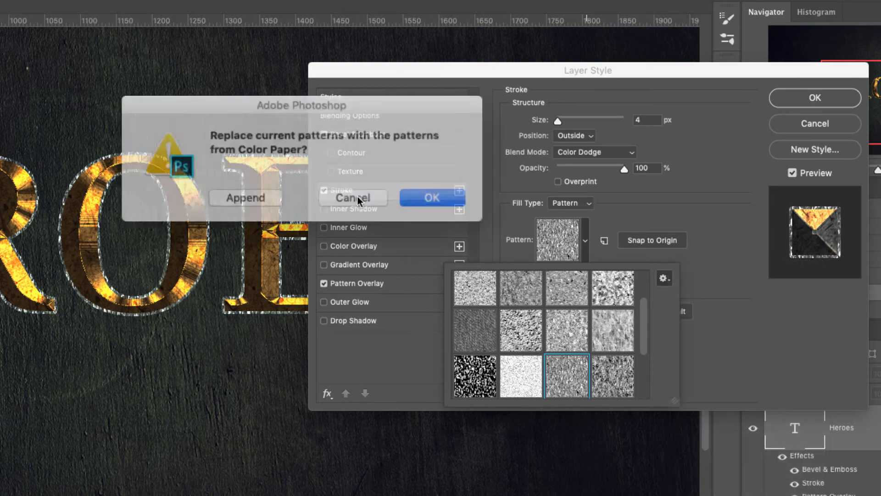
click(410, 190)
click(518, 326)
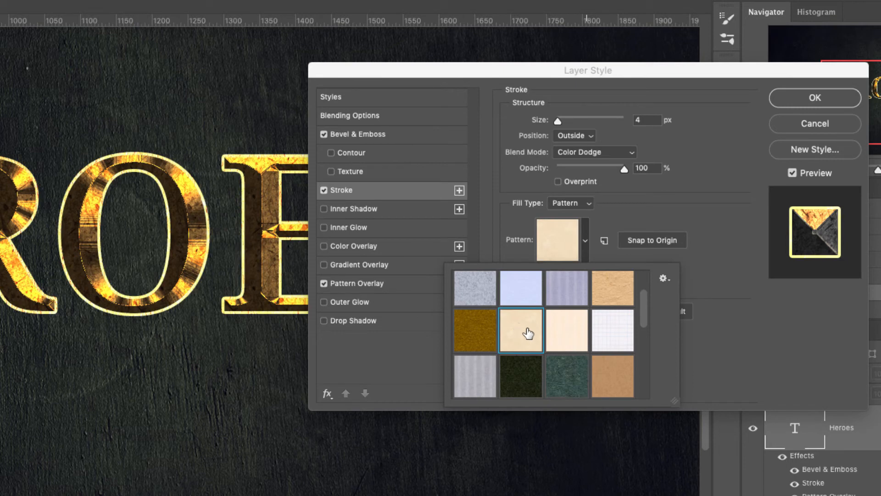
click(620, 379)
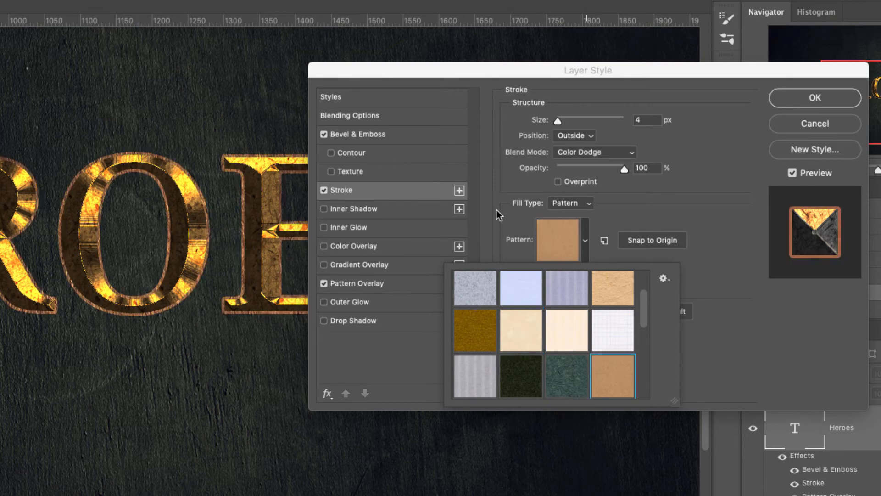
click(691, 151)
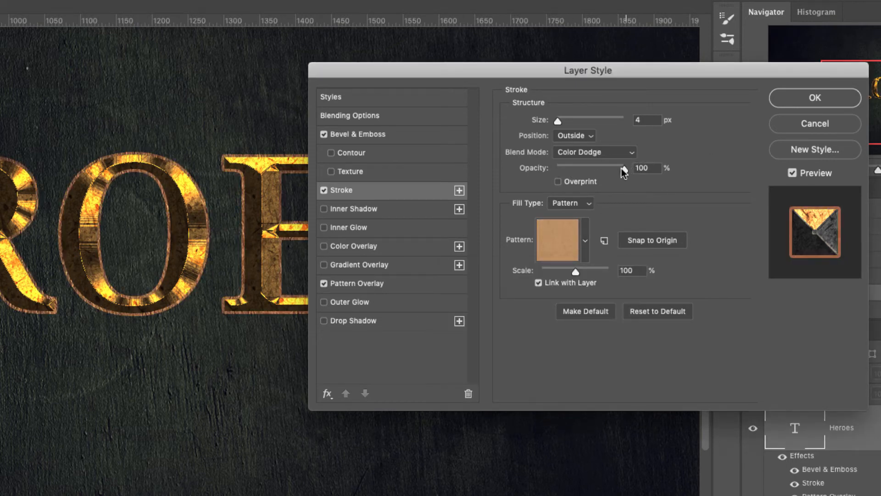
Test a reduced stroke opacity, return it to 100%, and fill the stroke with the dark green paper pattern
drag(621, 168, 582, 172)
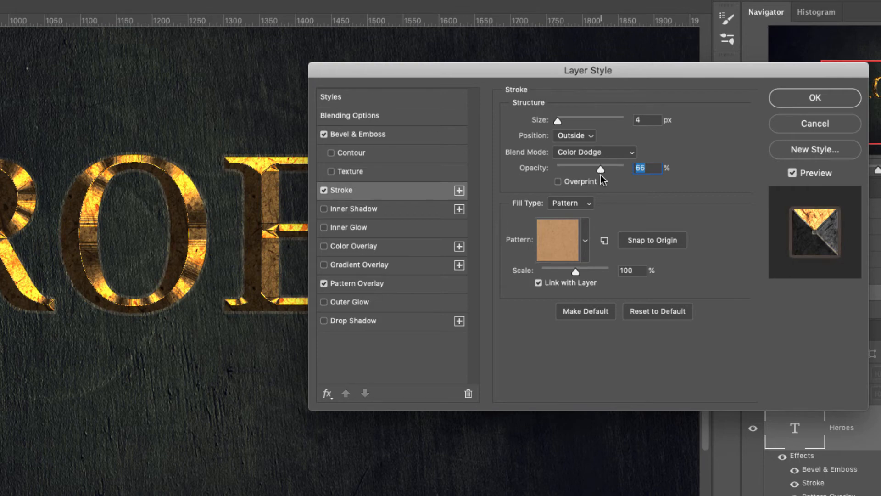
text(100)
click(585, 241)
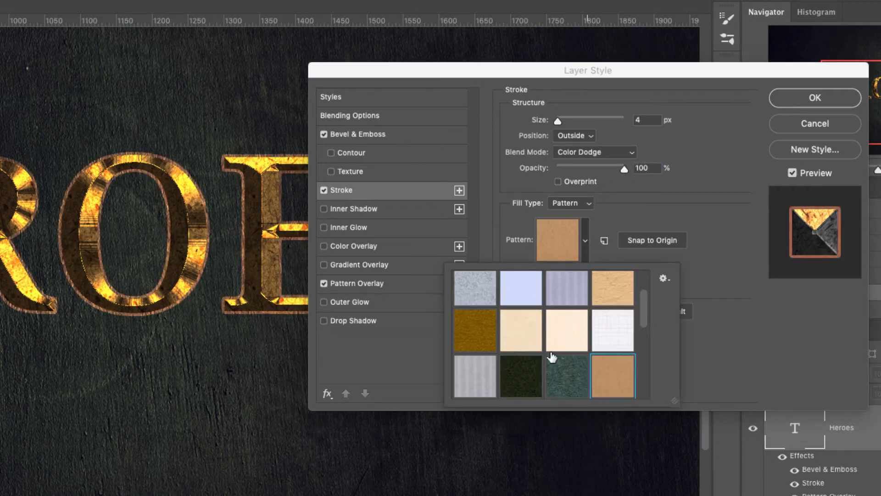
click(538, 366)
Set the stroke's blend mode to Multiply and lower its opacity
click(606, 151)
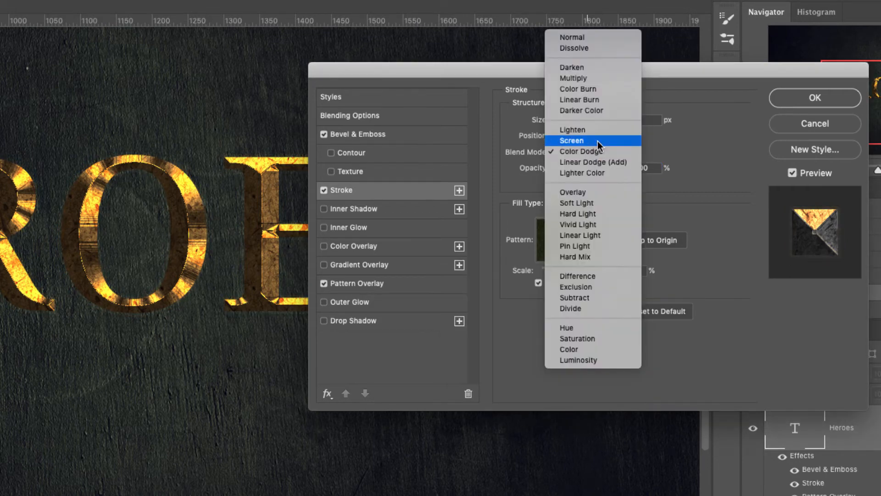
click(586, 76)
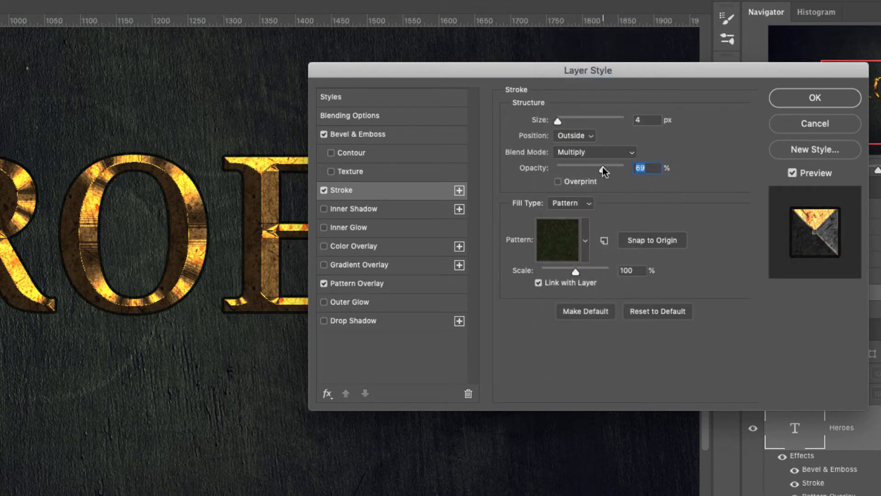
mouse_move(602, 168)
mouse_down()
mouse_move(587, 169)
mouse_move(595, 169)
mouse_up()
Add an Inner Shadow effect reset to its default settings and set its blend mode to Color Dodge
click(370, 210)
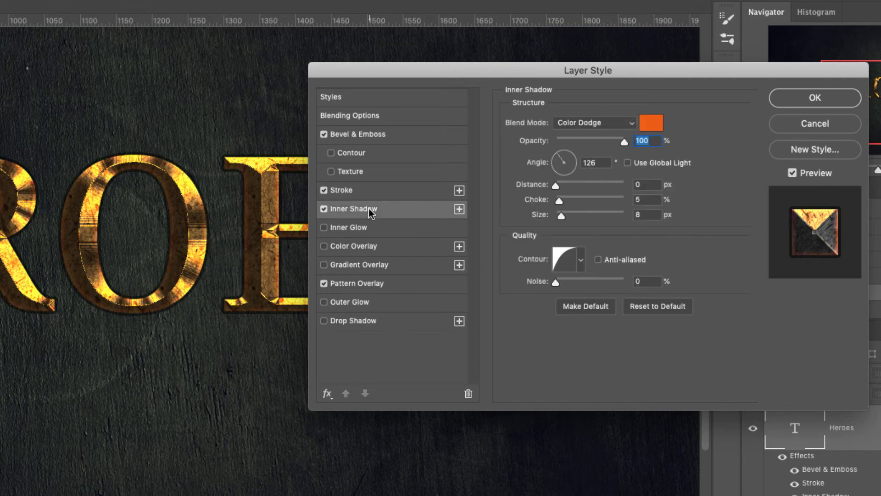
click(666, 304)
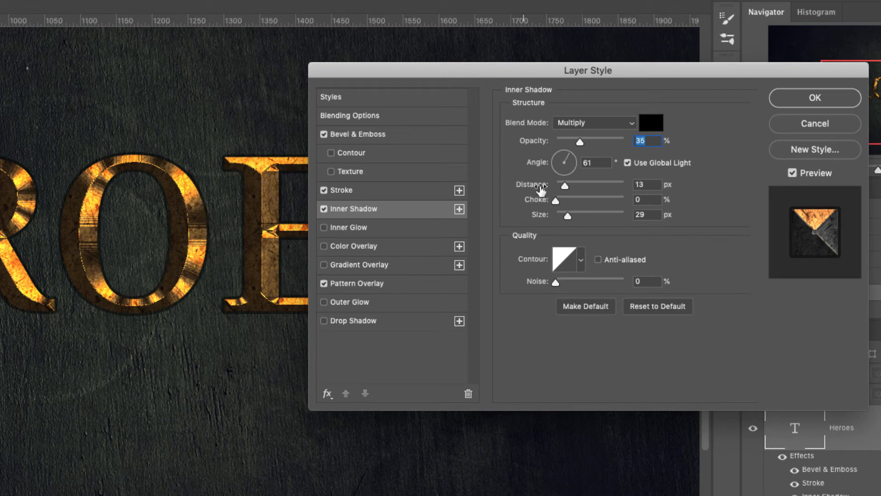
click(597, 117)
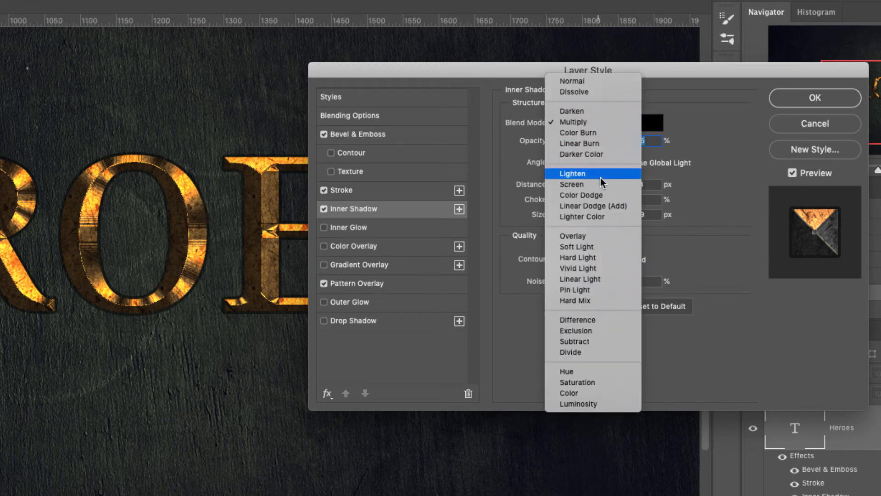
click(597, 196)
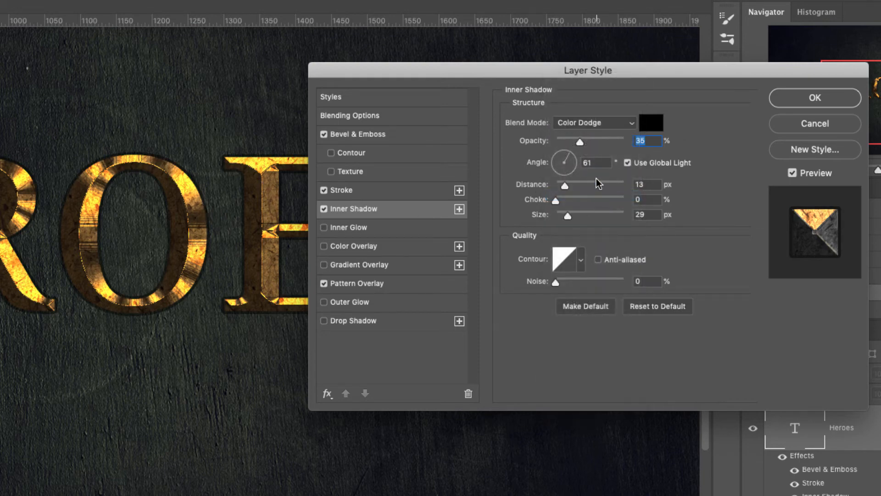
Set the inner shadow's colour to the golden orange ffb32f
click(650, 128)
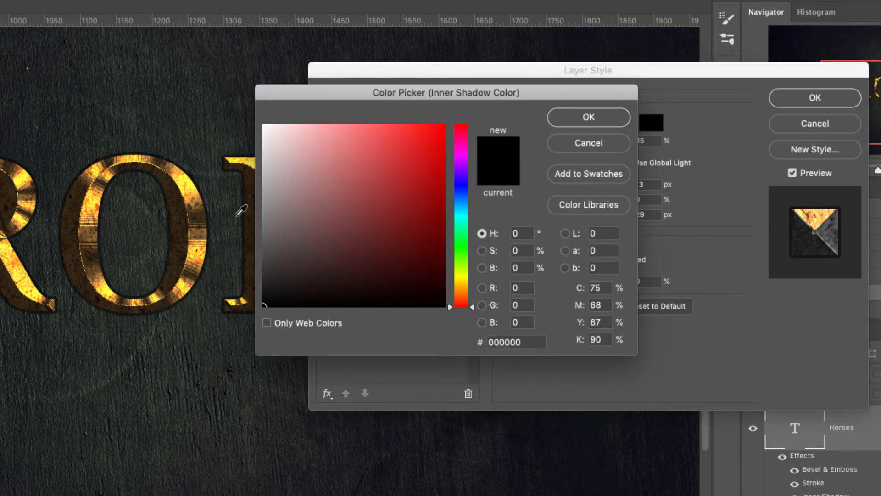
click(465, 287)
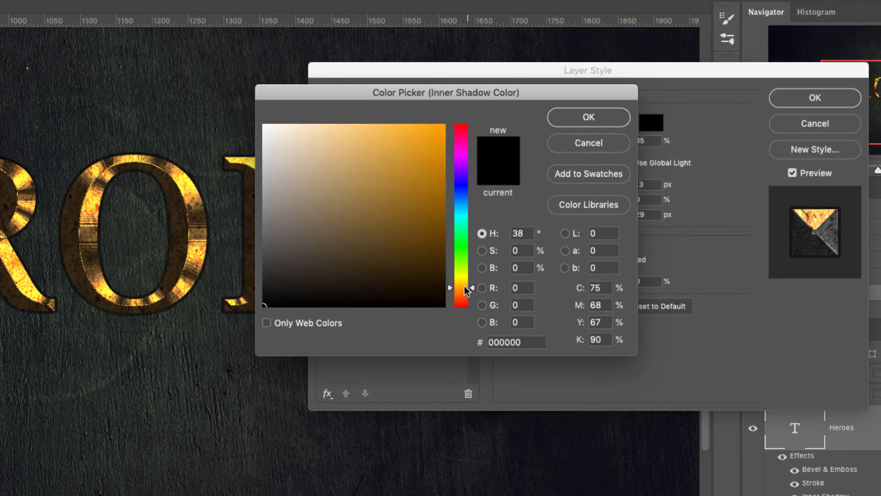
drag(424, 163, 412, 112)
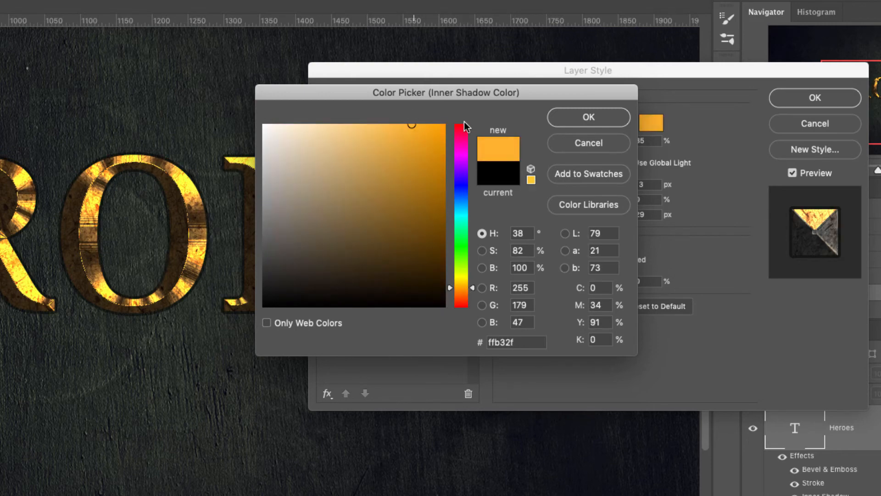
click(603, 115)
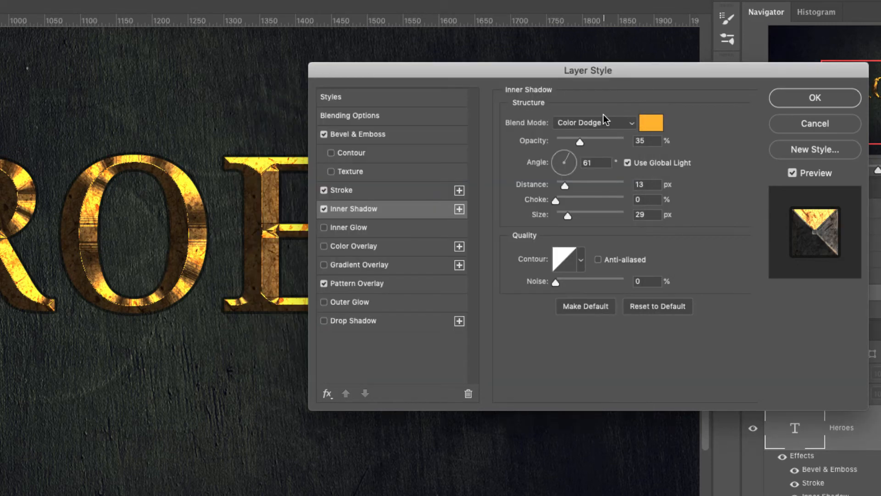
Set the inner shadow's opacity to 100%, distance to 0 px and size to 10 px
drag(587, 146, 733, 150)
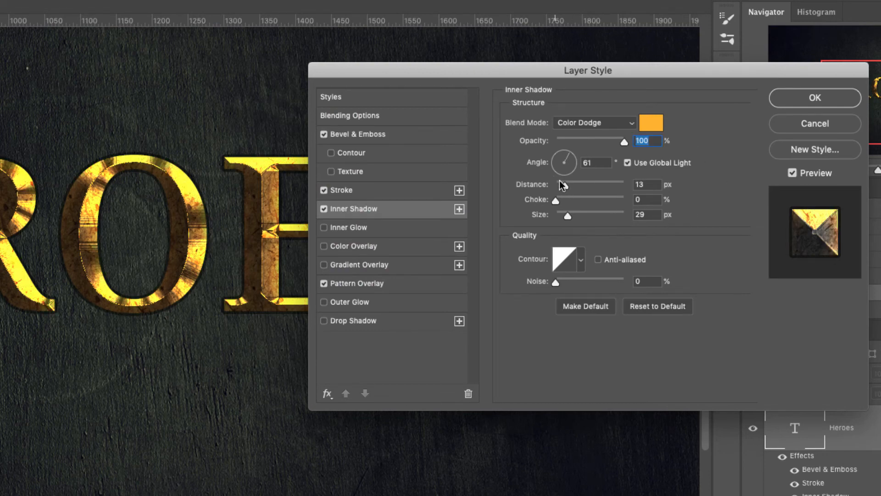
drag(562, 185, 554, 184)
drag(569, 214, 553, 204)
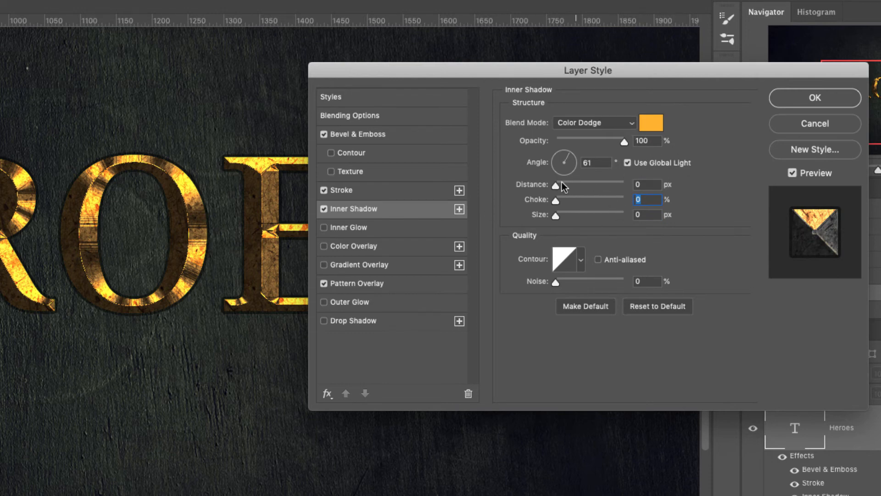
drag(627, 209, 571, 217)
text(10)
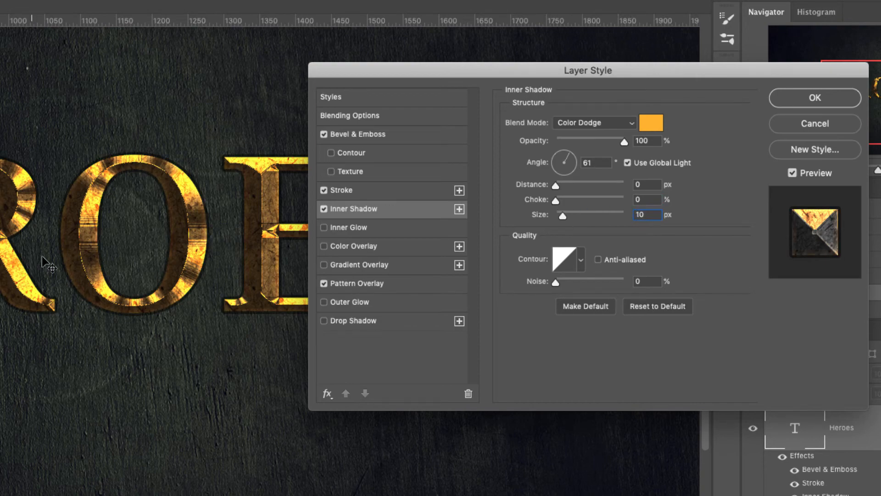
Set the inner shadow's choke to 38%
key(alt)
scroll(68, 228, up, 5)
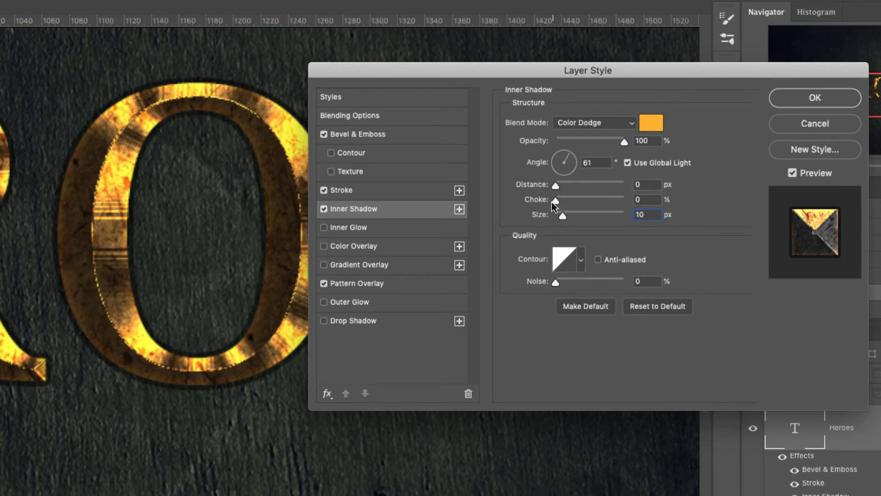
drag(552, 202, 582, 201)
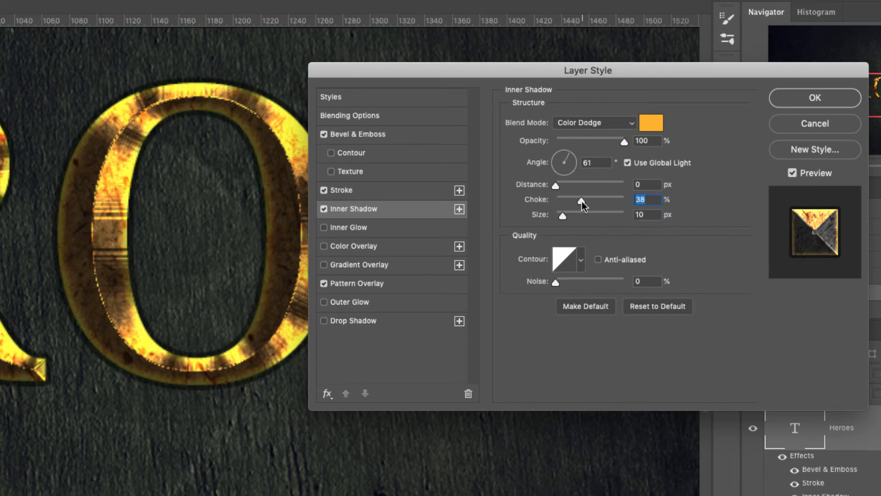
Change the inner shadow's colour to a lighter, less saturated orange
click(651, 123)
mouse_move(413, 125)
mouse_down()
mouse_move(379, 125)
mouse_move(374, 91)
mouse_up()
click(594, 117)
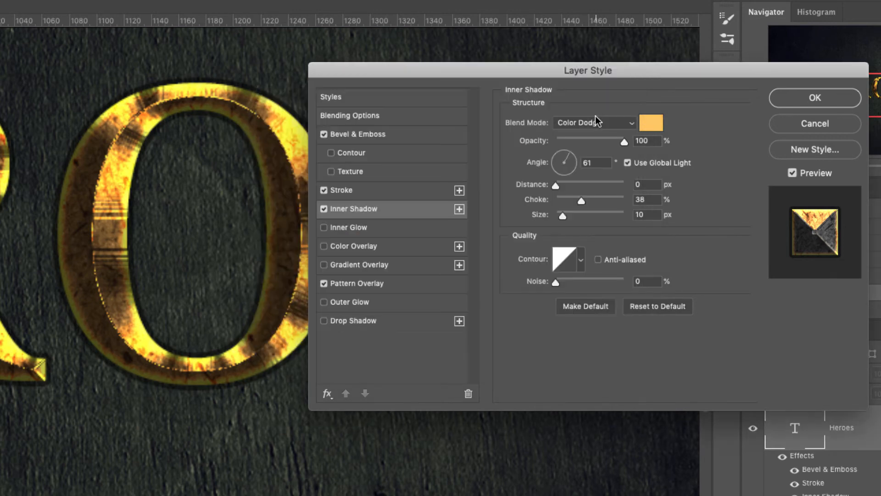
Switch the inner shadow's blend mode to Vivid Light and set its colour to the orange ffa628
click(602, 127)
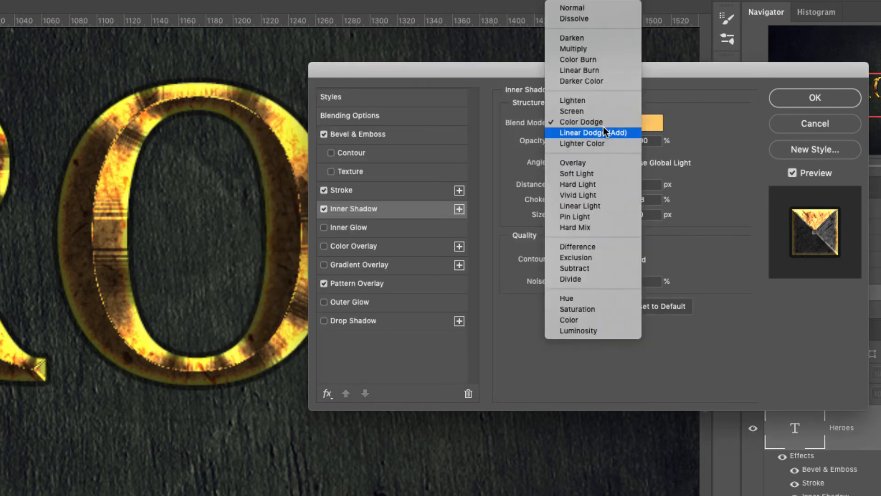
click(582, 191)
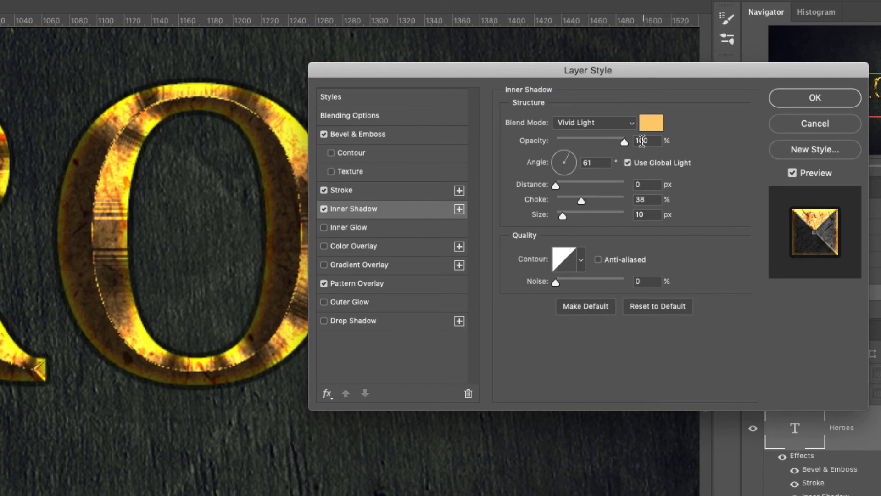
click(651, 123)
drag(409, 148, 417, 125)
drag(464, 288, 465, 289)
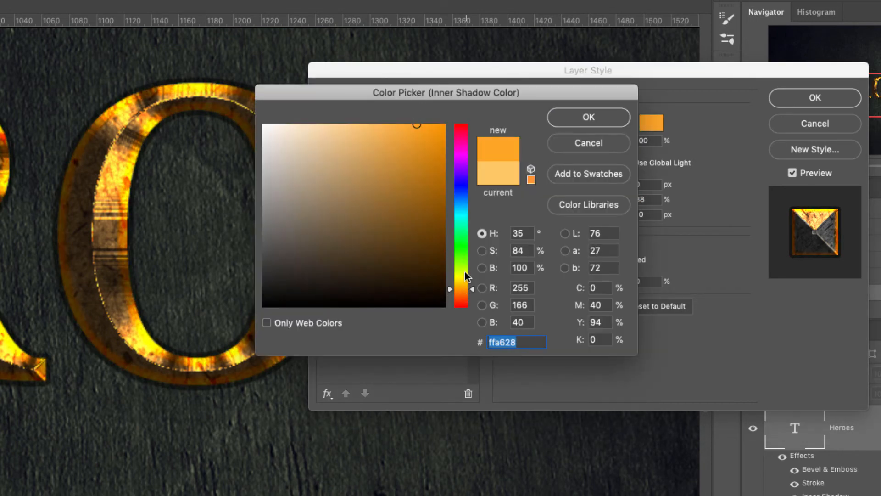
click(622, 117)
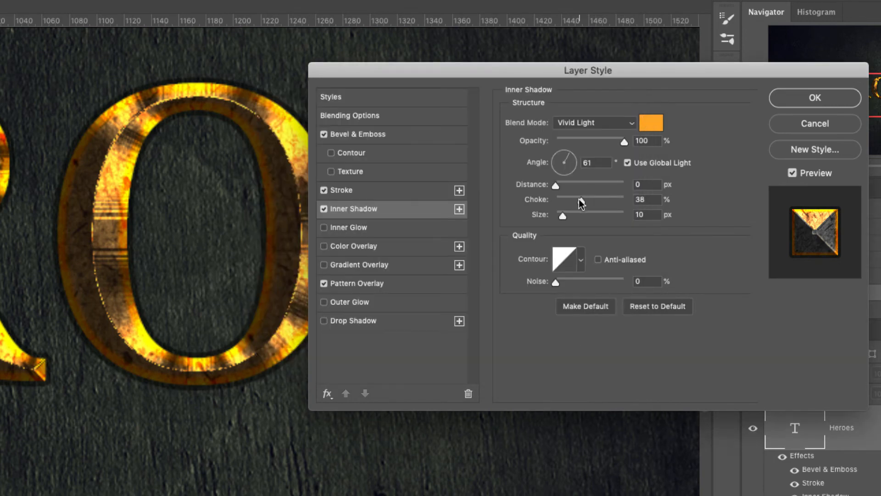
Set the inner shadow's choke to 26% and try several contour presets, ending with the multi-peaked one
drag(579, 200, 574, 199)
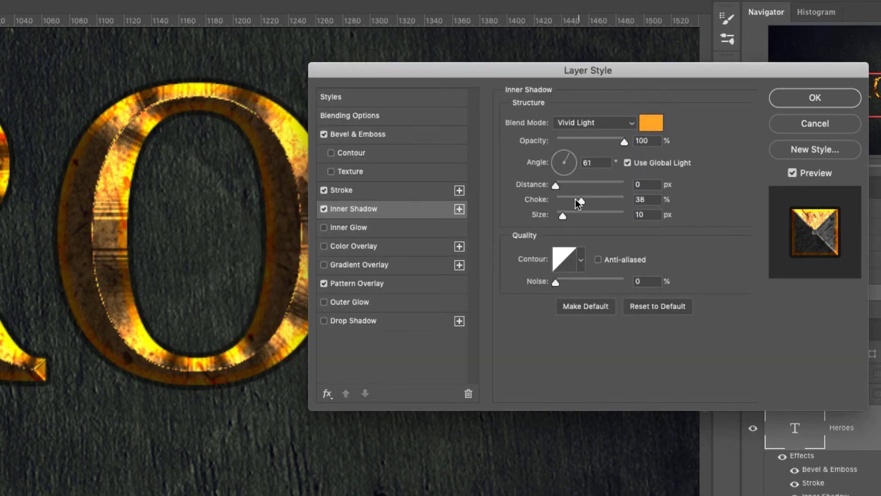
click(581, 258)
click(563, 291)
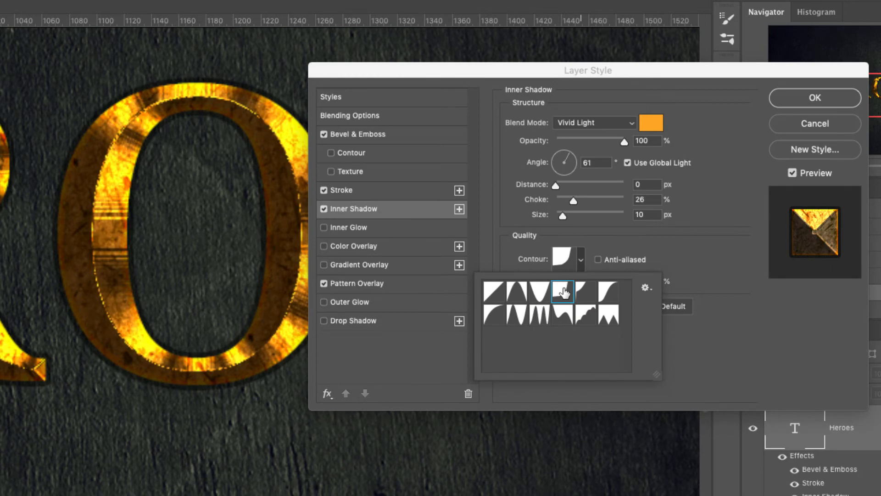
click(520, 315)
click(540, 314)
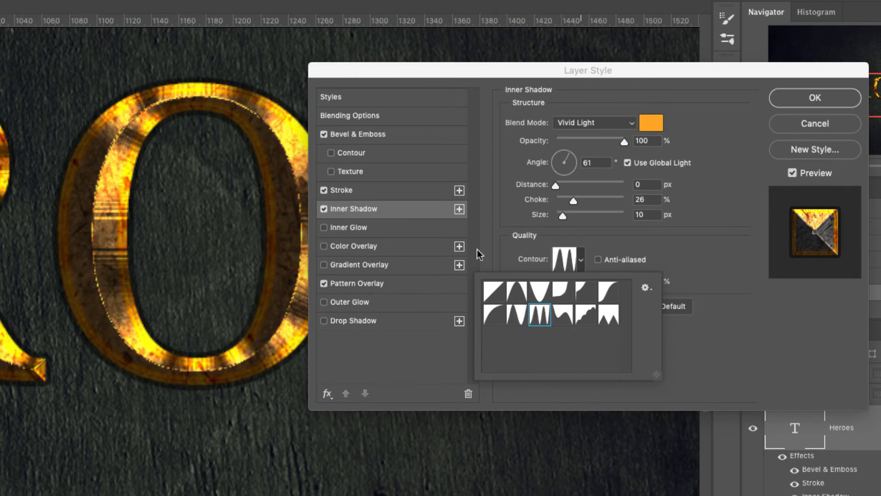
Check the Stroke and Bevel & Emboss settings, and restore the inner shadow's straight diagonal contour with 15% choke
click(407, 194)
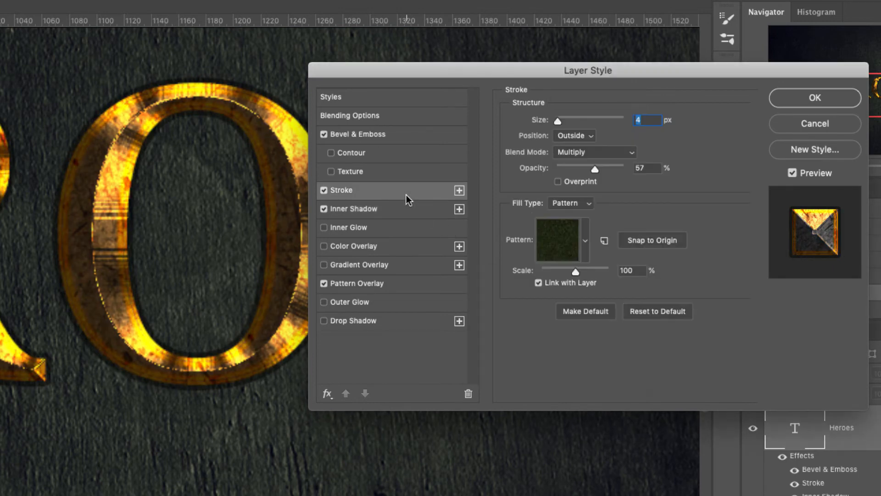
click(373, 136)
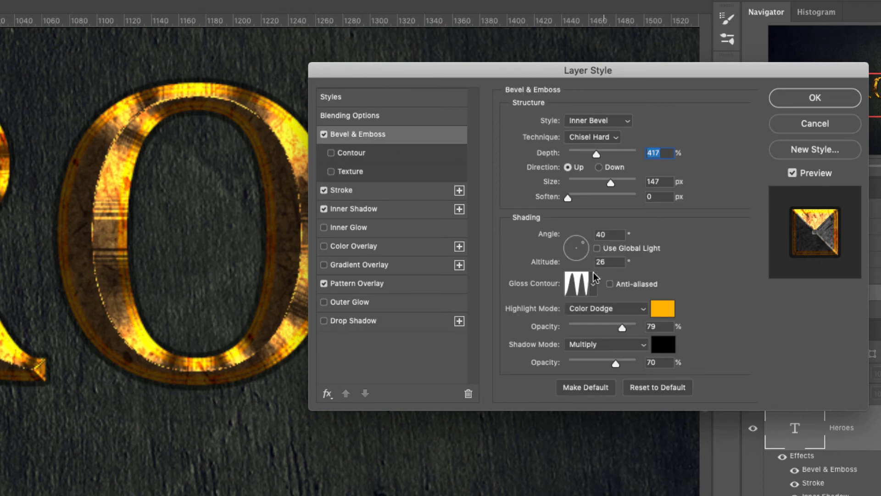
click(364, 209)
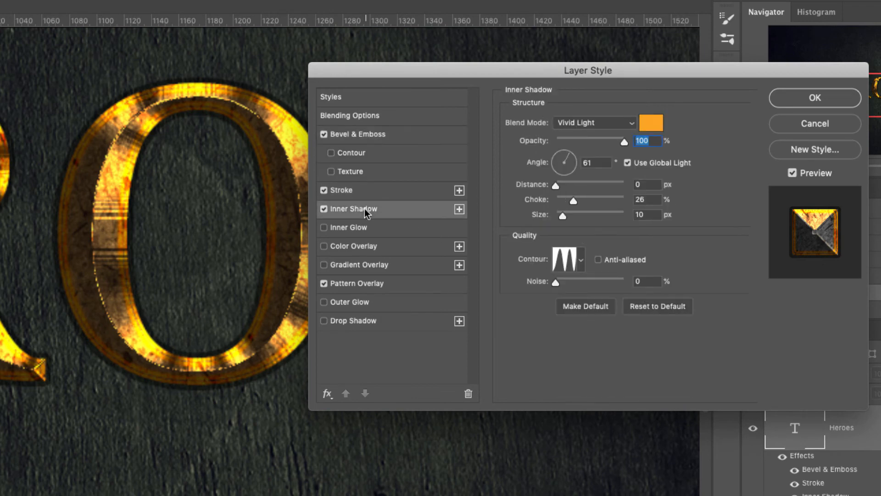
click(582, 258)
click(494, 291)
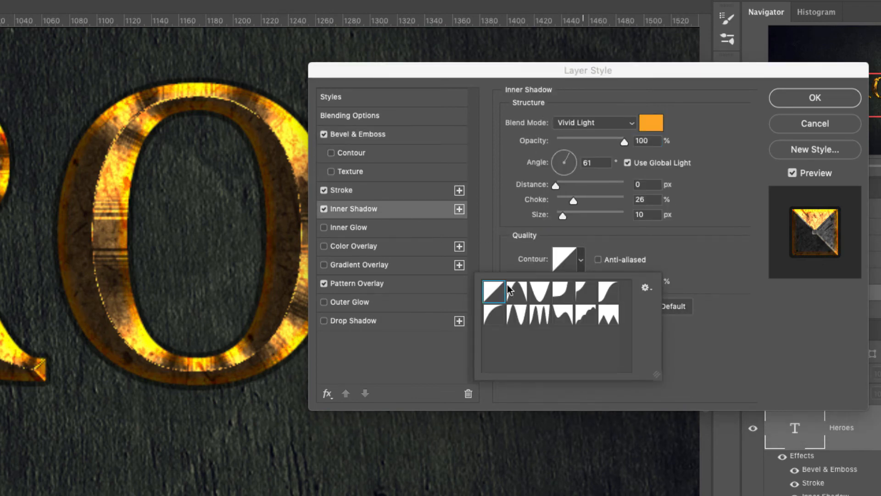
click(756, 153)
Add a second Stroke effect to the Heroes text and show the settings of the lower stroke
key(super+1)
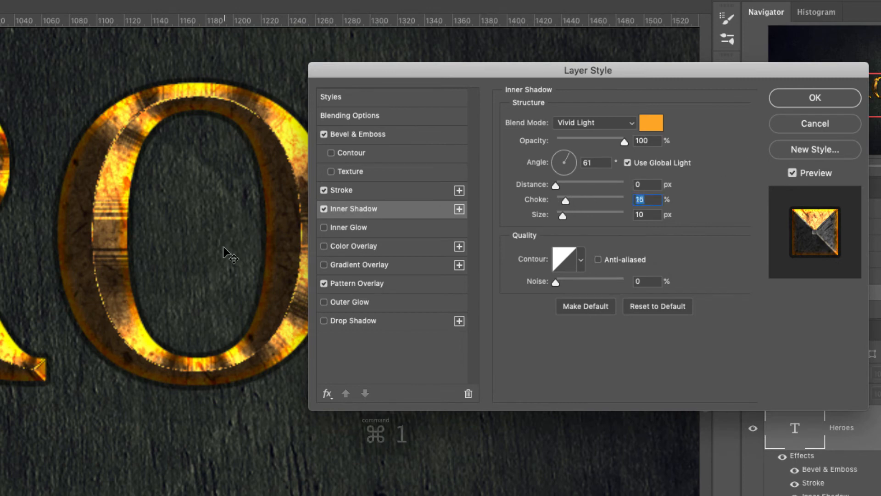
alt+click(219, 333)
scroll(218, 332, down, 5)
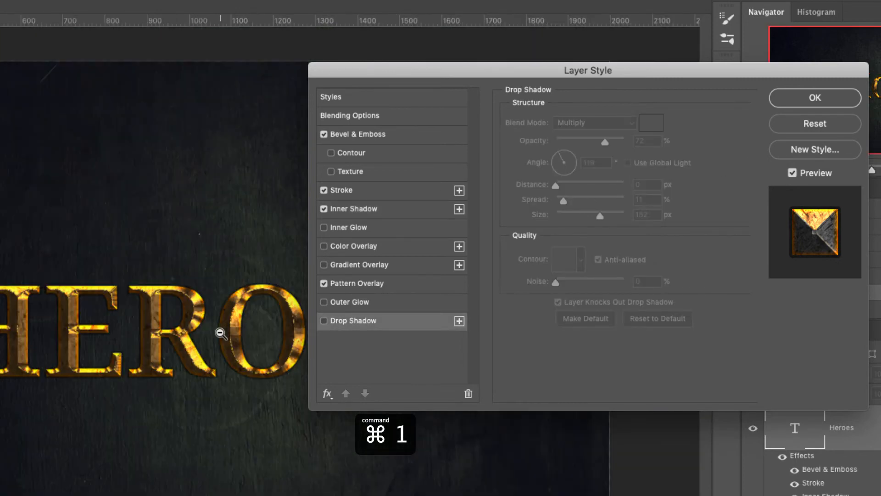
scroll(220, 332, up, 3)
key(super+1)
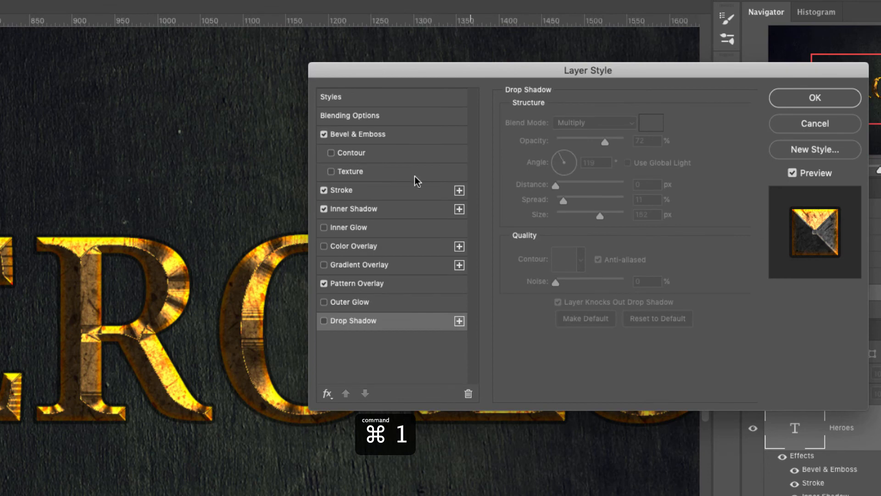
click(398, 192)
click(459, 191)
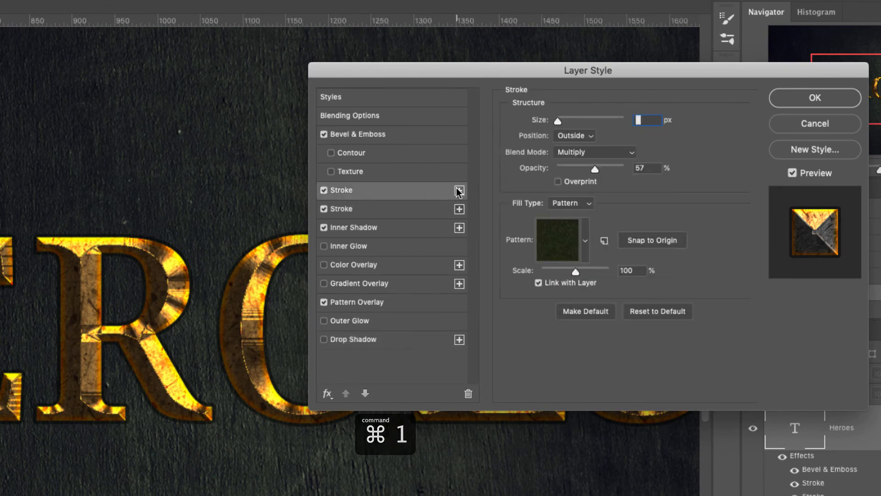
click(378, 209)
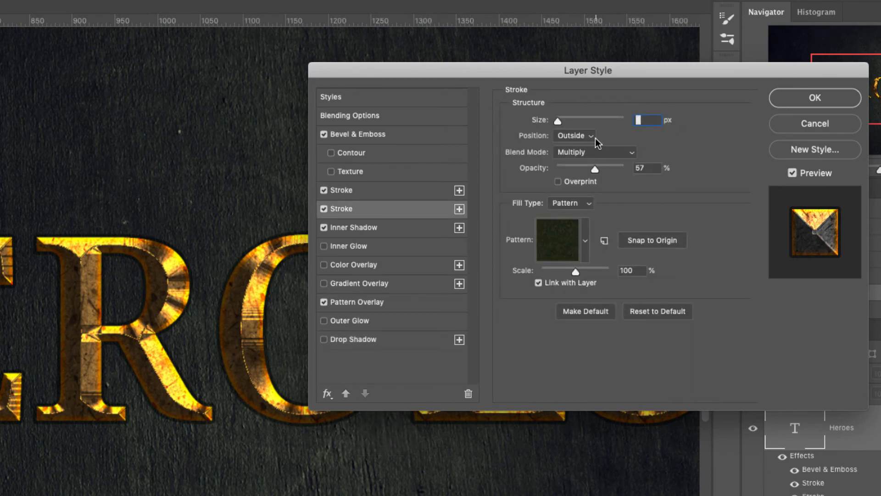
Enable Outer Glow on the Heroes text and turn off both Stroke effects
click(341, 321)
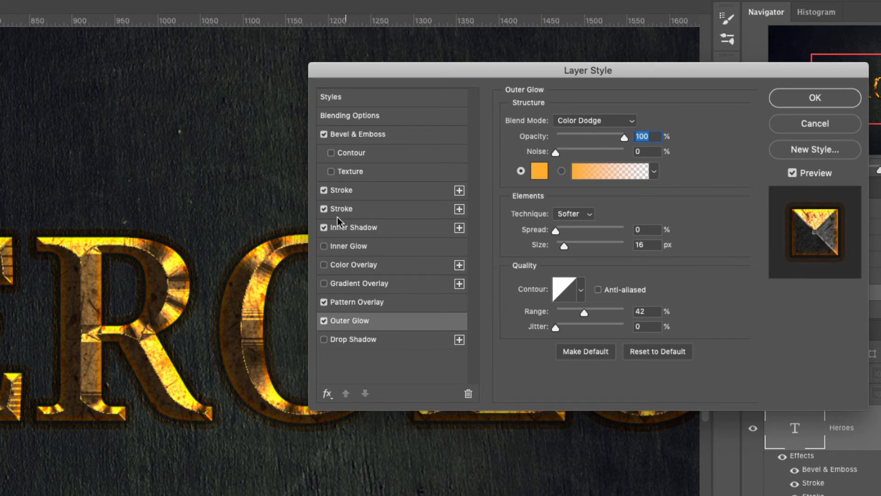
click(324, 209)
click(323, 190)
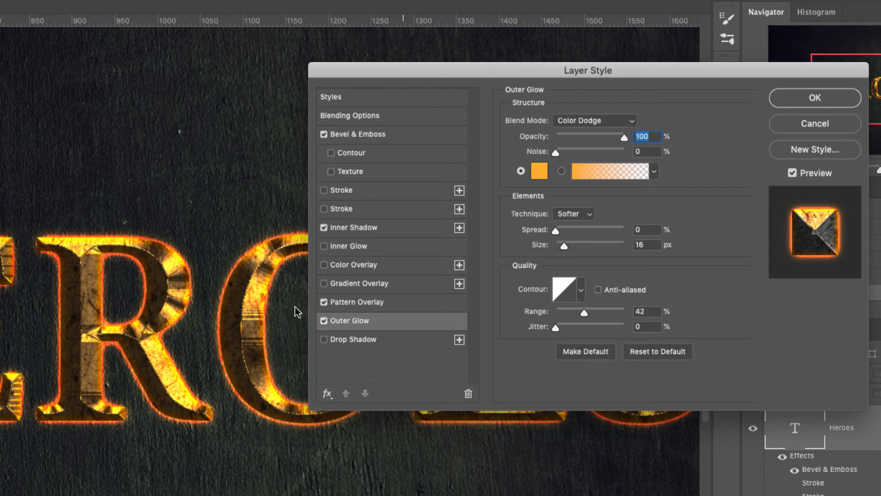
Set the outer glow's blend mode to Multiply, its range to 39% and its colour to the dark brown 60461e
click(605, 121)
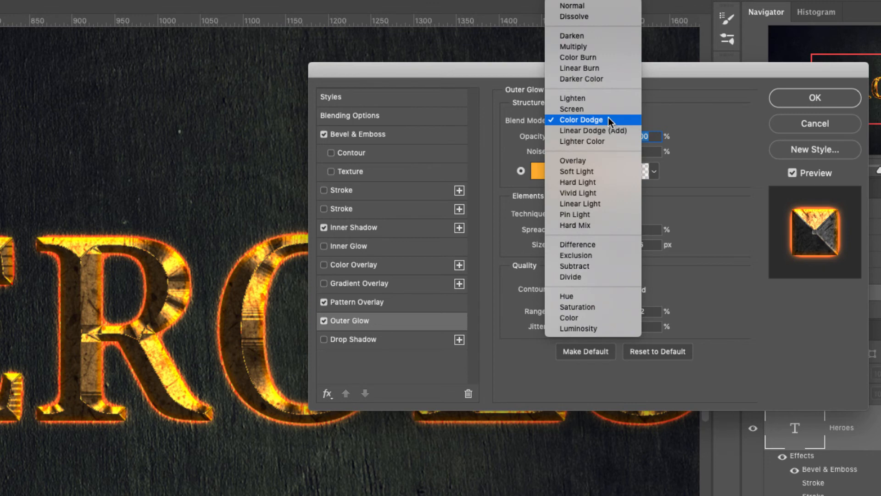
click(585, 46)
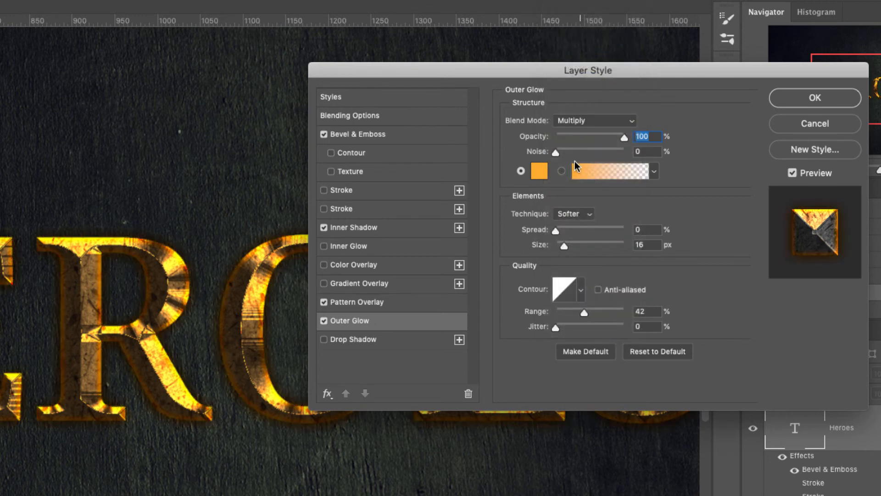
click(599, 312)
click(539, 170)
click(390, 237)
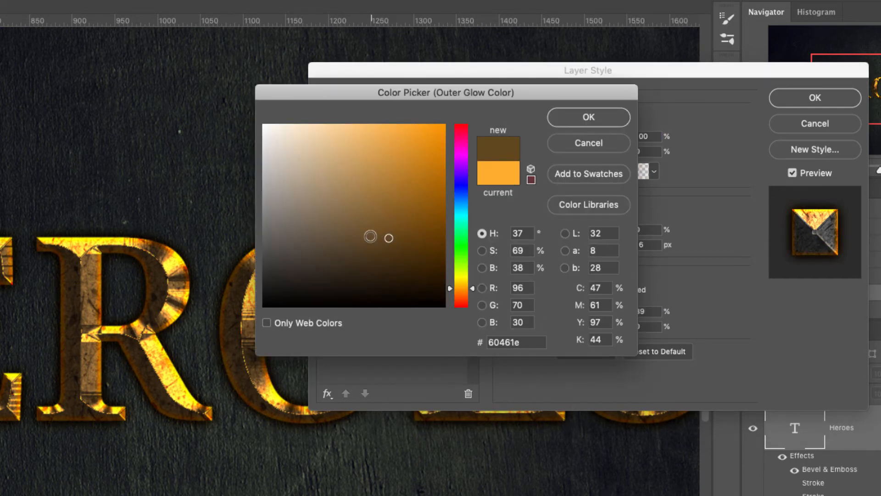
click(598, 116)
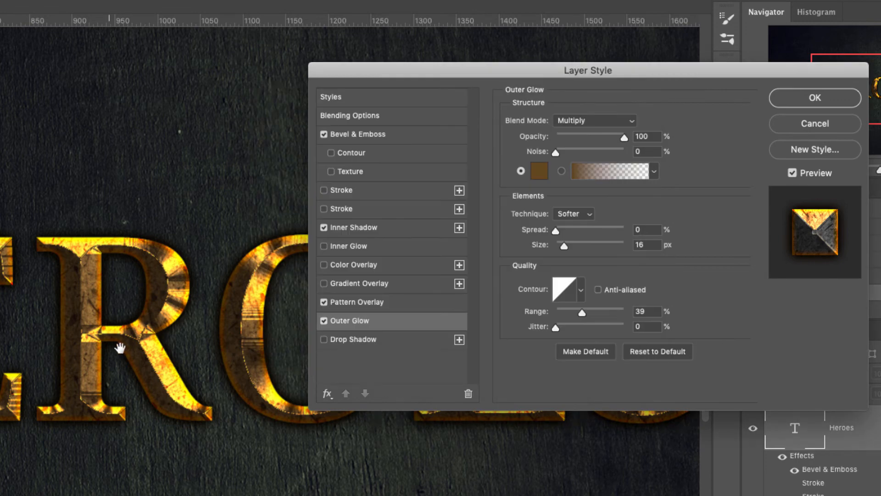
Set the outer glow's blend mode to Color Dodge and its colour to a bright golden orange
click(598, 119)
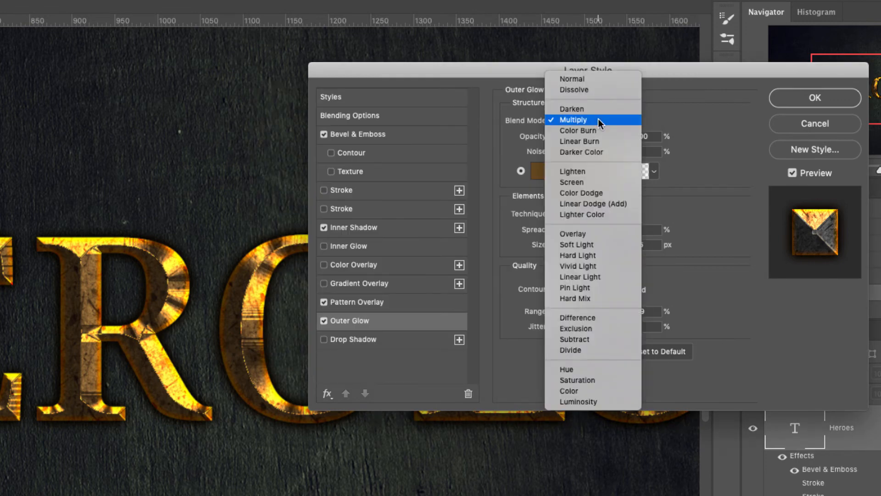
click(594, 191)
click(535, 174)
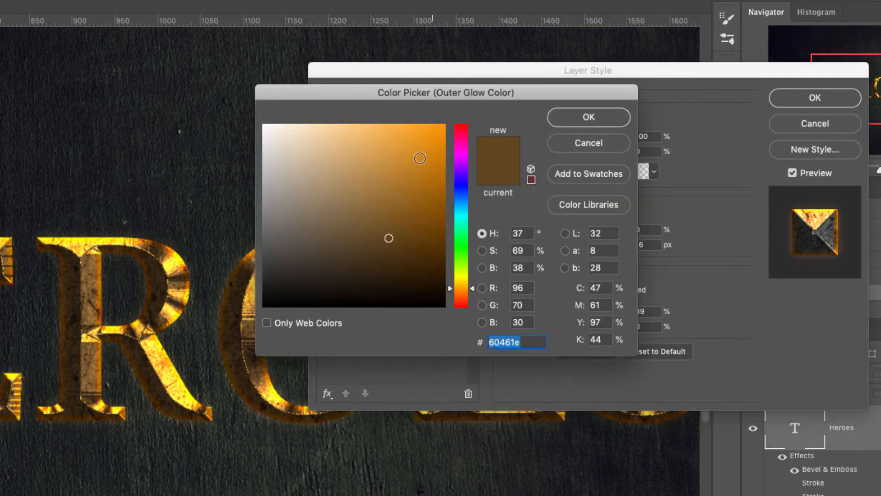
click(403, 124)
click(612, 114)
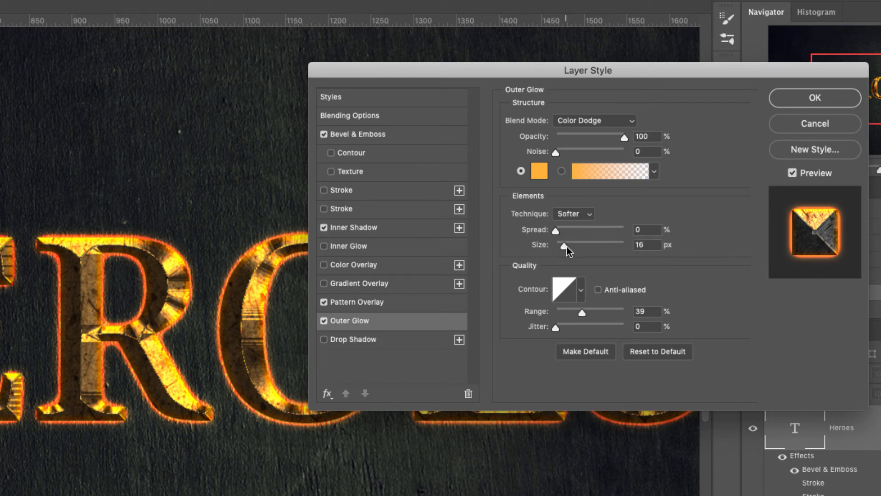
Set the outer glow's size to 29 px and its range to 68%
drag(566, 246, 569, 252)
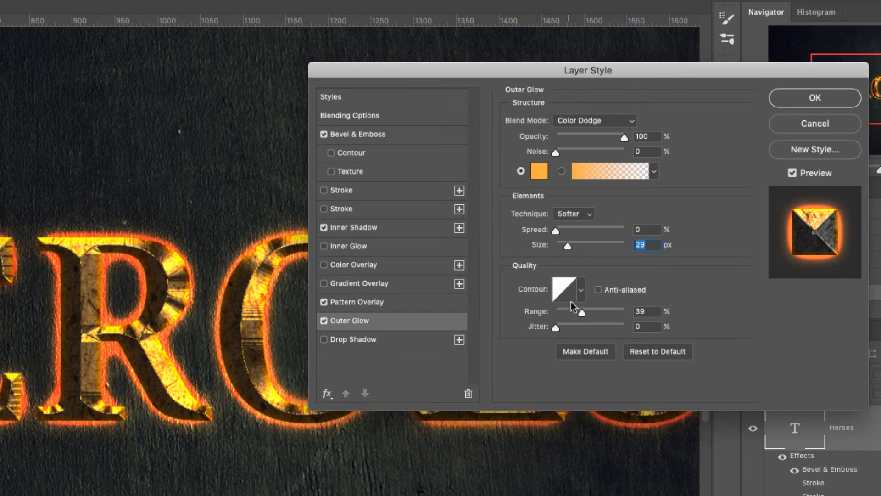
drag(580, 314, 602, 309)
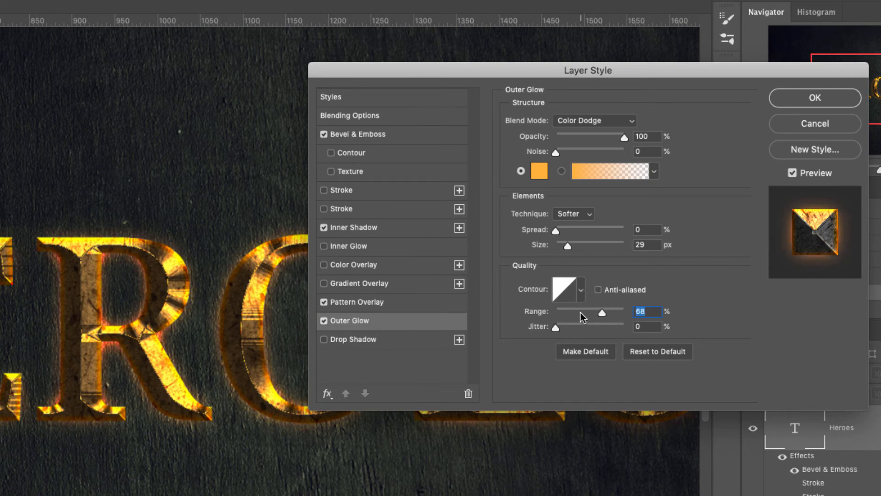
Try several multi-peaked contour presets on the outer glow, ending with the straight diagonal one
click(581, 289)
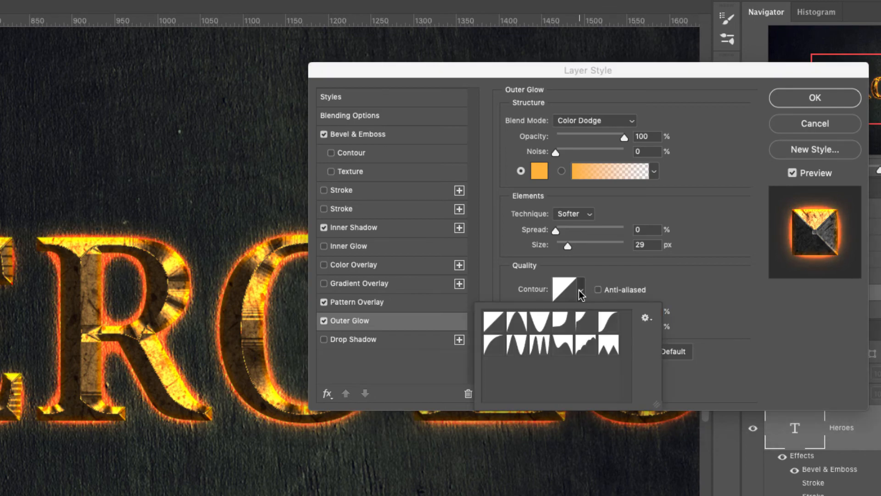
click(541, 330)
click(541, 344)
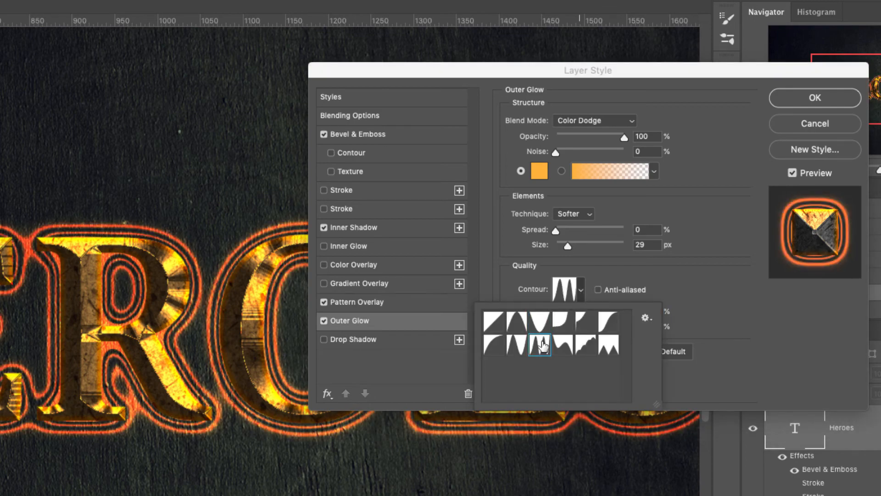
click(498, 348)
click(518, 348)
click(494, 320)
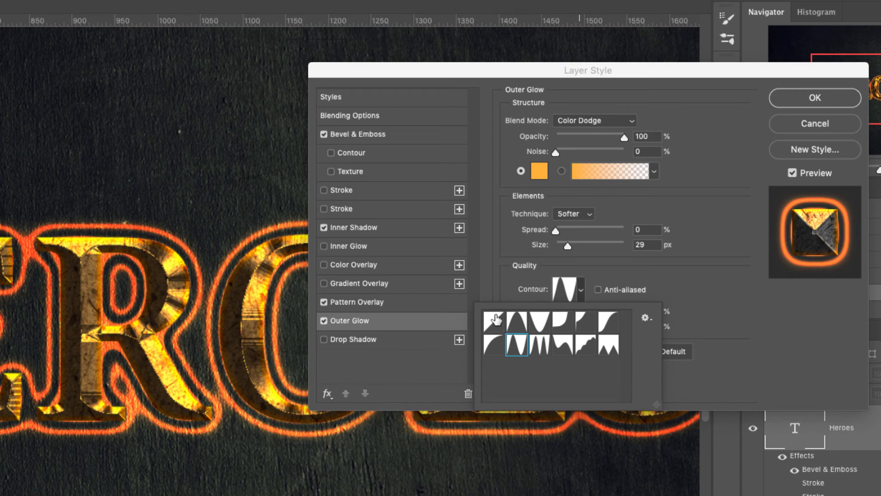
click(705, 272)
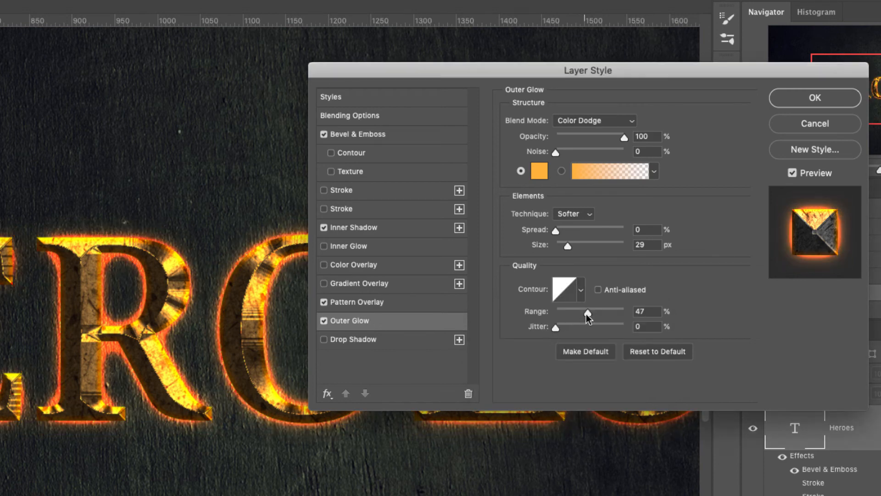
Fine-tune the outer glow to a range of 40% and a size of 9 px
drag(587, 313, 599, 316)
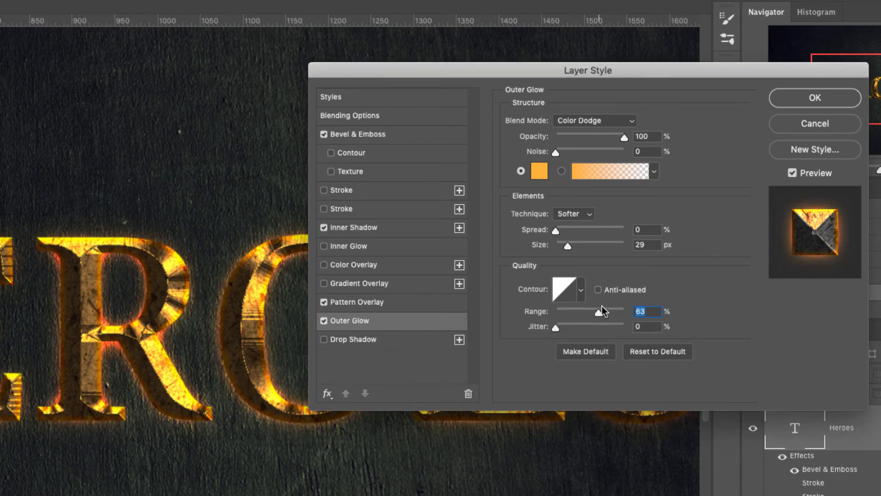
mouse_move(557, 233)
mouse_down()
mouse_move(572, 228)
mouse_move(595, 244)
mouse_move(532, 235)
mouse_move(566, 246)
mouse_up()
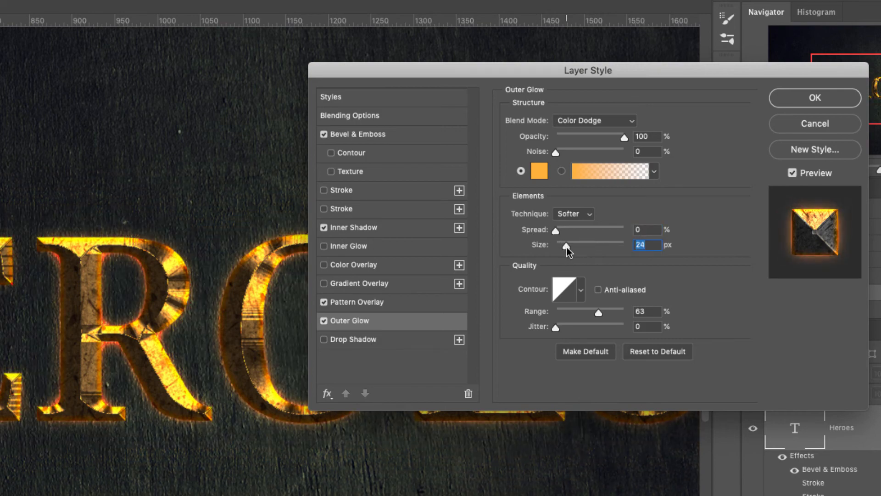
drag(588, 307, 582, 308)
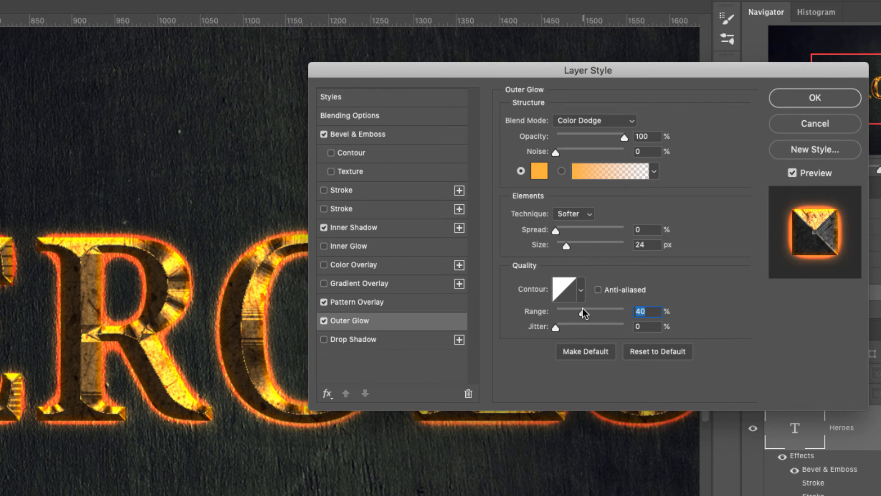
drag(568, 247, 563, 248)
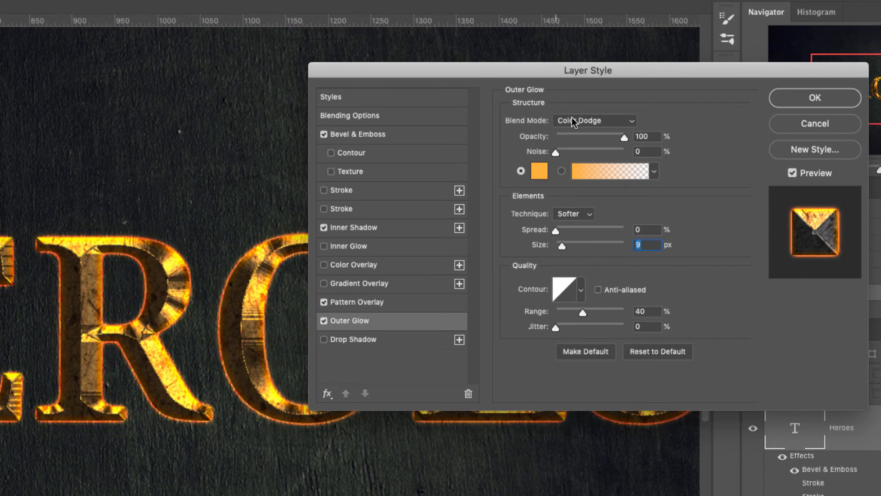
click(545, 167)
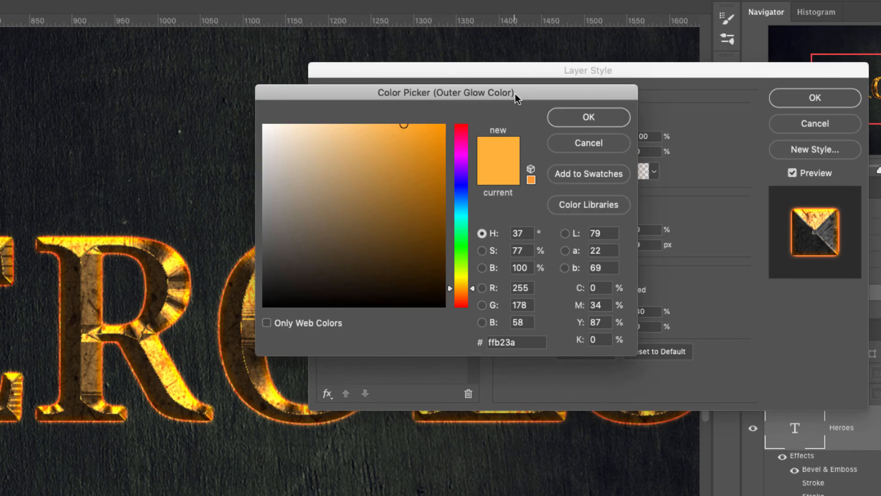
drag(514, 93, 565, 181)
mouse_move(473, 235)
mouse_down()
mouse_move(489, 265)
mouse_move(489, 223)
mouse_up()
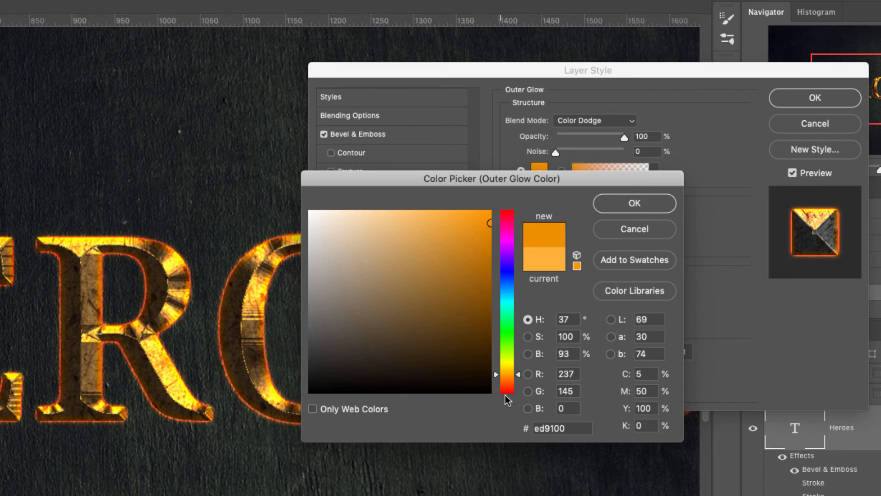
drag(513, 377, 512, 383)
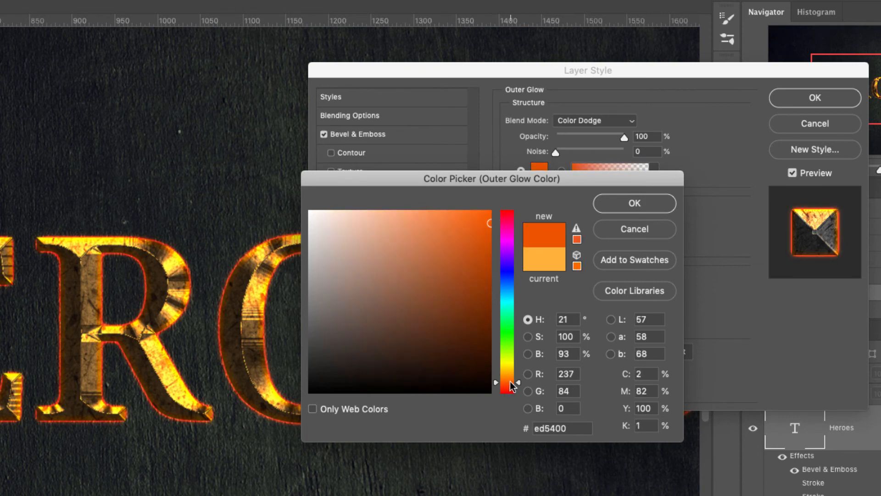
click(628, 228)
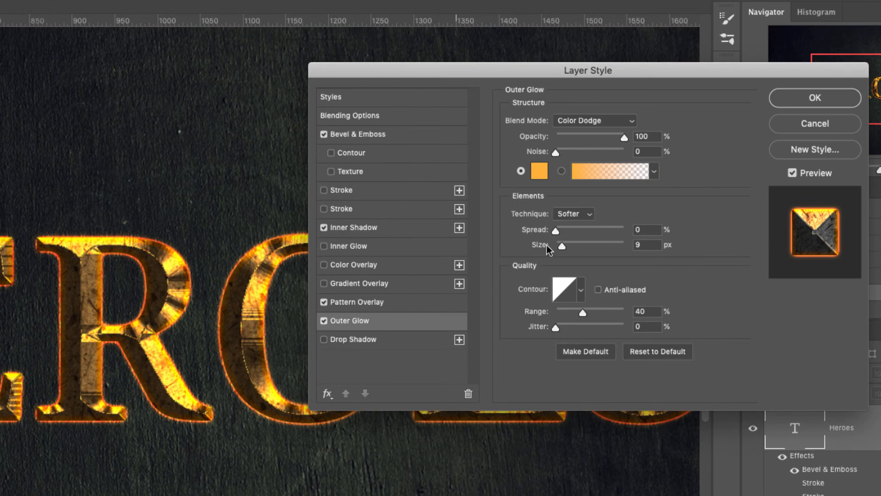
Set the outer glow's colour to the darker orange db661f
click(540, 169)
click(490, 264)
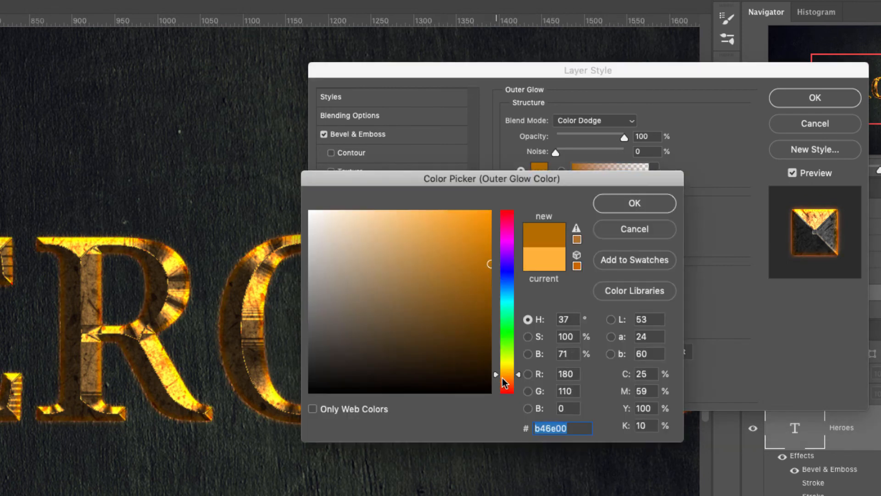
click(503, 381)
click(486, 221)
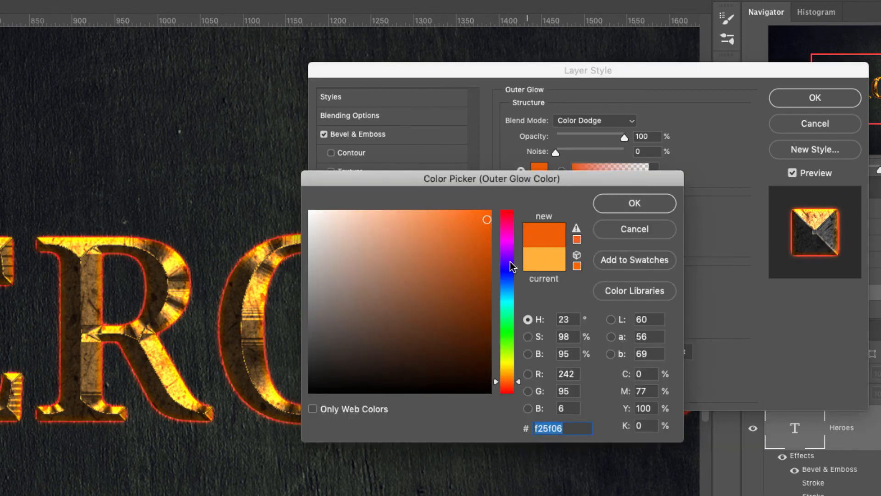
mouse_move(467, 232)
mouse_down()
mouse_move(464, 225)
mouse_move(465, 236)
mouse_up()
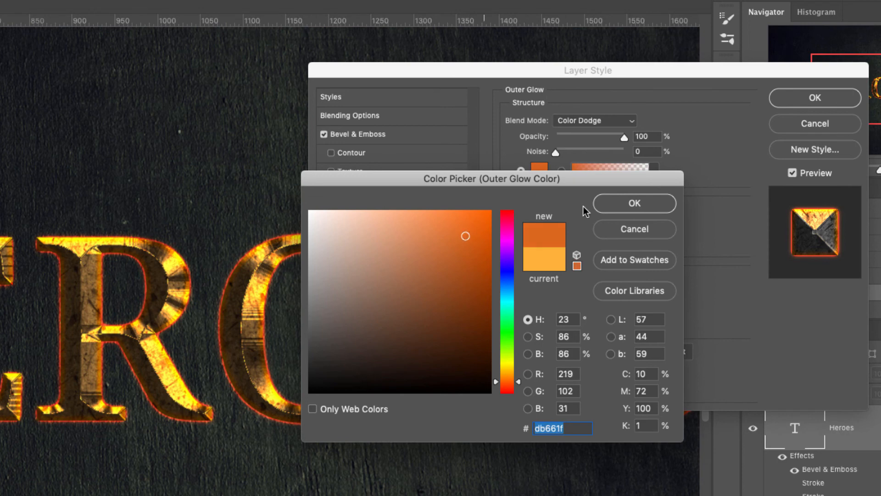
click(614, 204)
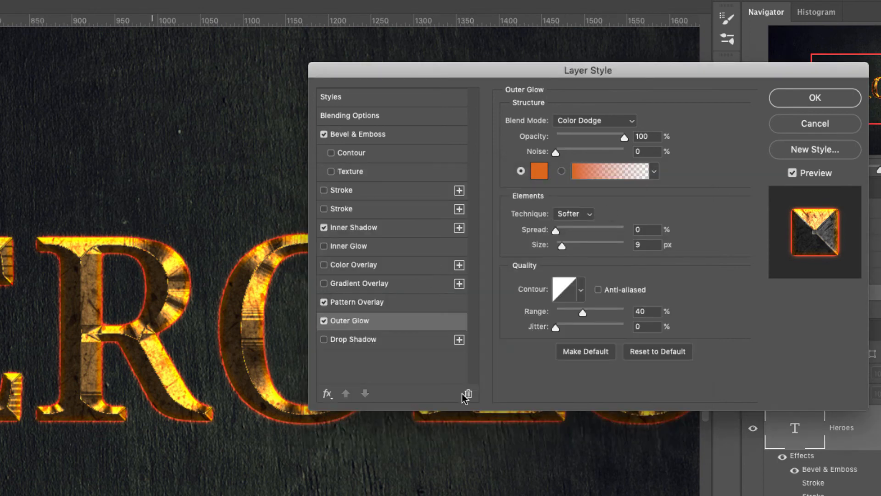
Enable the drop shadow, set its colour to the neutral grey 575757, and compare the text with and without it
click(380, 340)
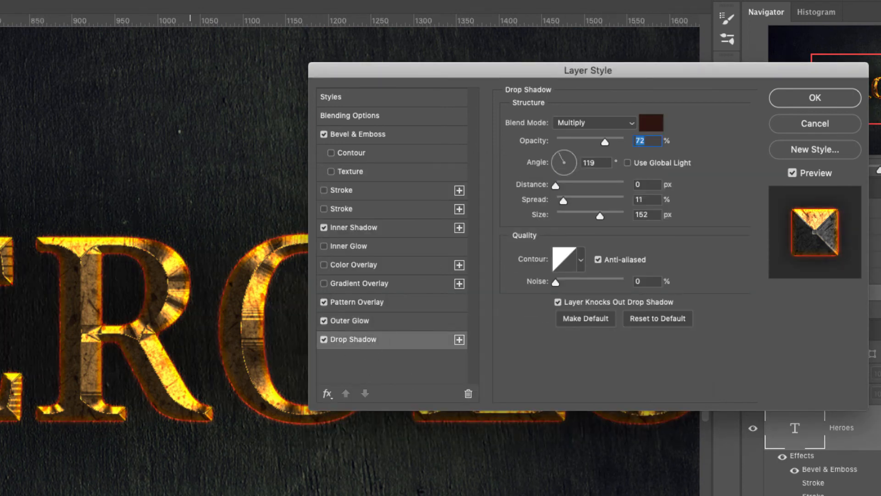
click(650, 123)
click(332, 344)
click(325, 323)
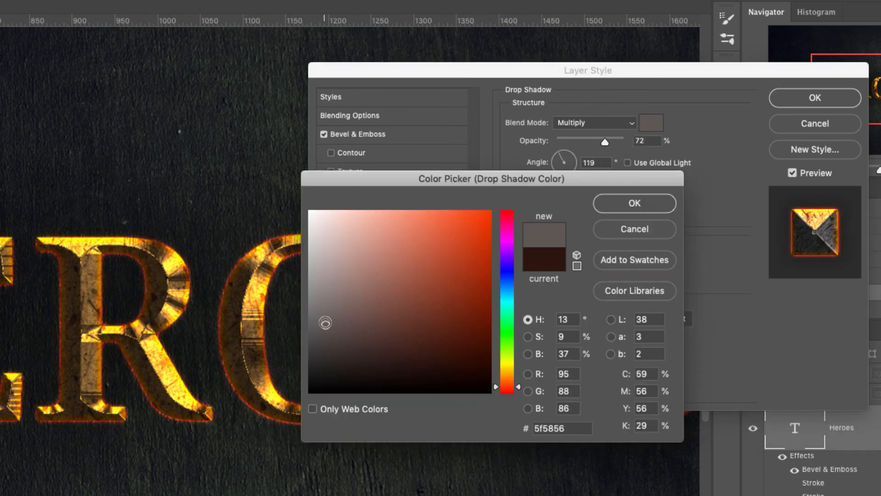
mouse_move(326, 323)
mouse_down()
mouse_move(350, 309)
mouse_move(308, 309)
mouse_move(321, 331)
mouse_move(309, 331)
mouse_up()
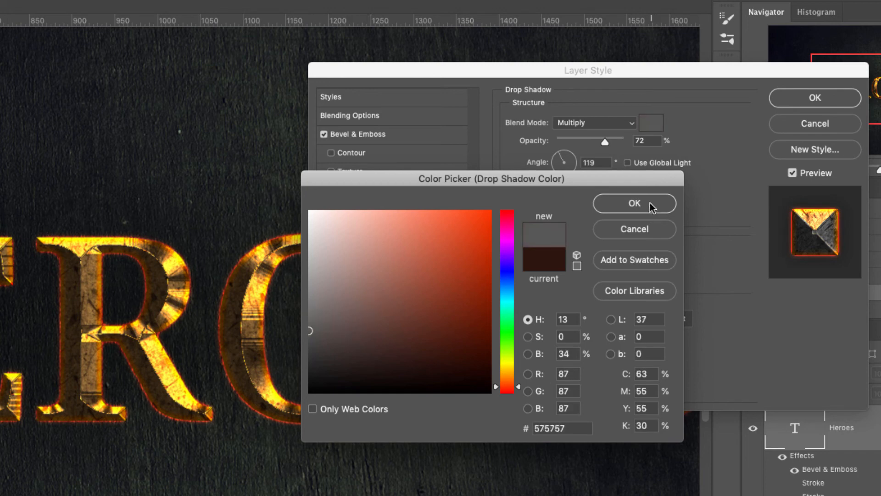
click(649, 202)
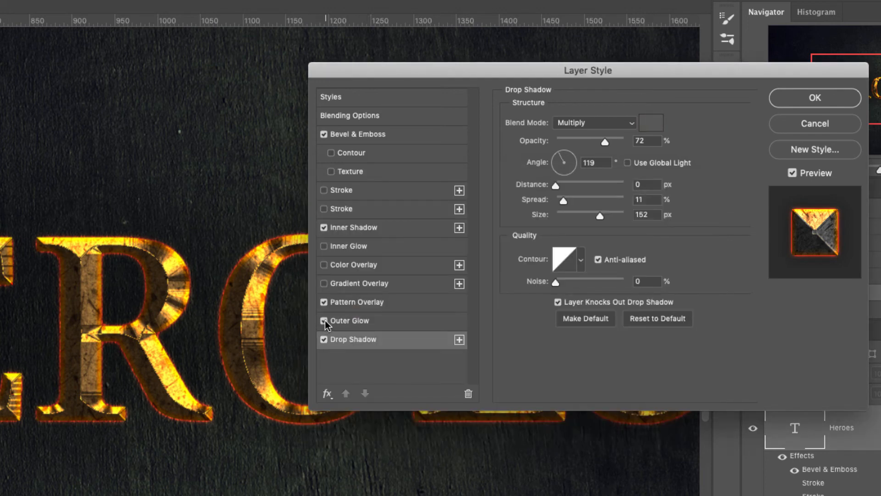
click(324, 339)
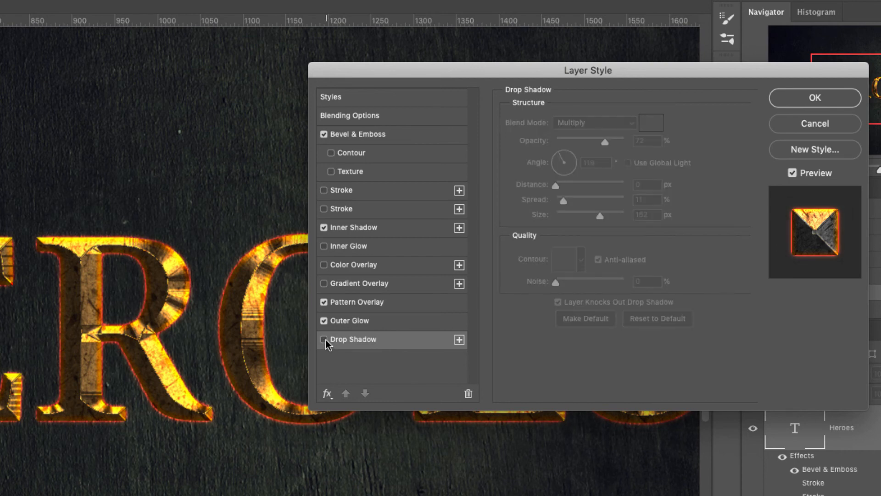
click(324, 340)
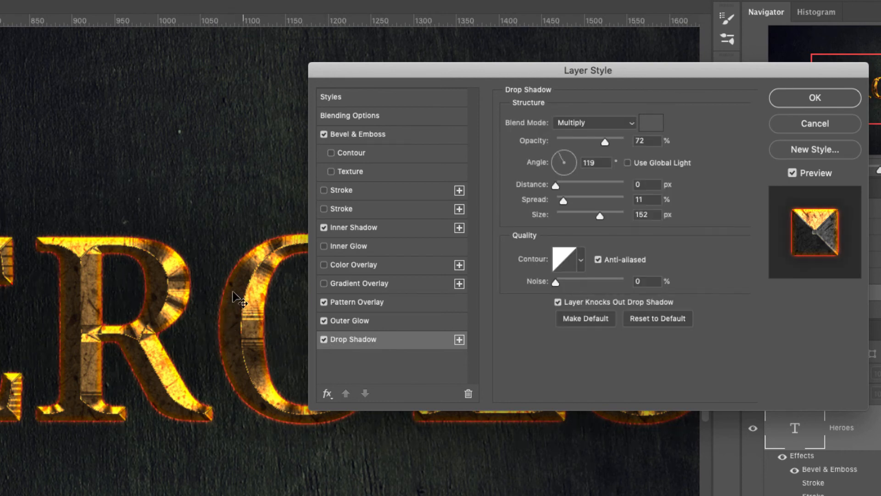
Set the outer glow's colour to the light orange ffb94a and its size to 12 px, and apply the layer style
click(359, 321)
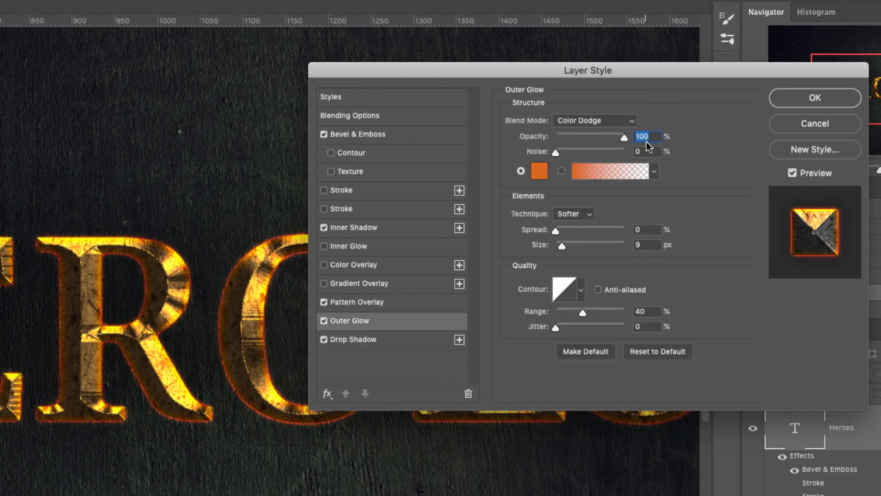
click(542, 174)
drag(446, 228, 438, 201)
click(511, 373)
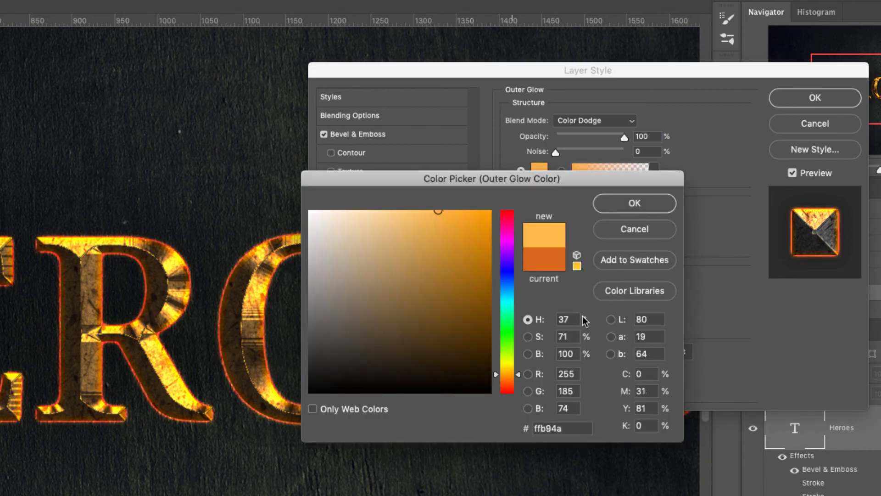
click(653, 203)
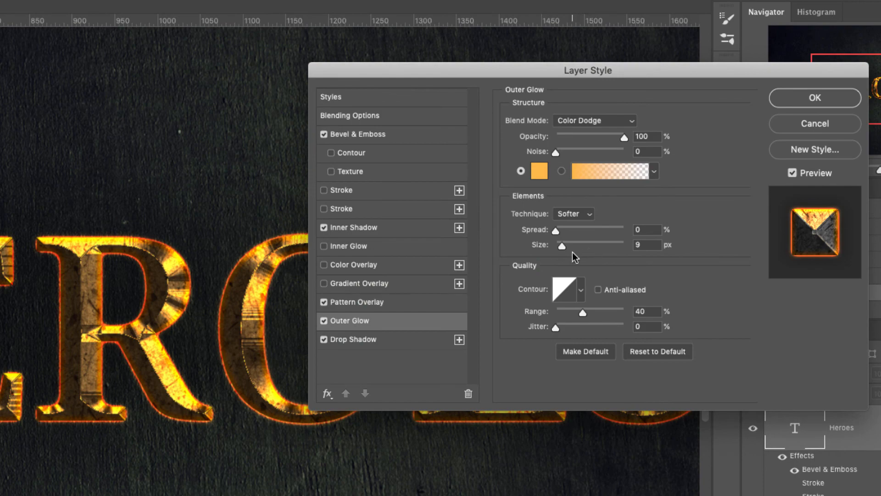
click(638, 248)
text(12)
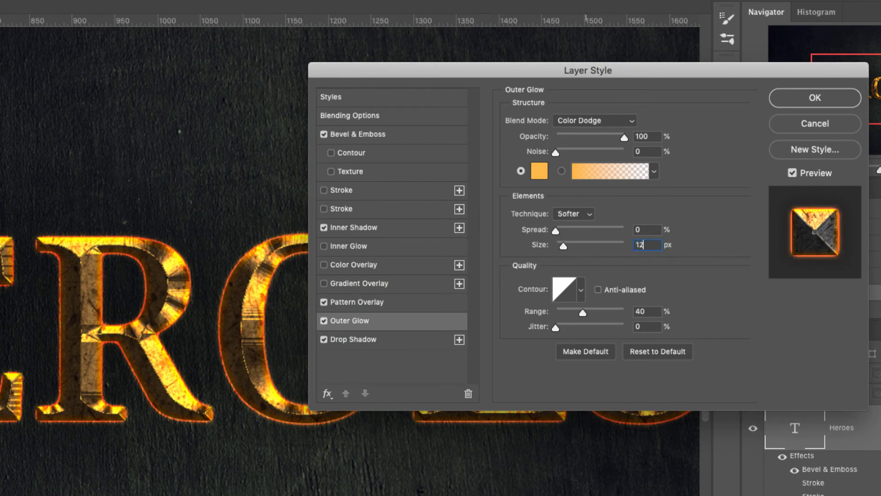
click(816, 99)
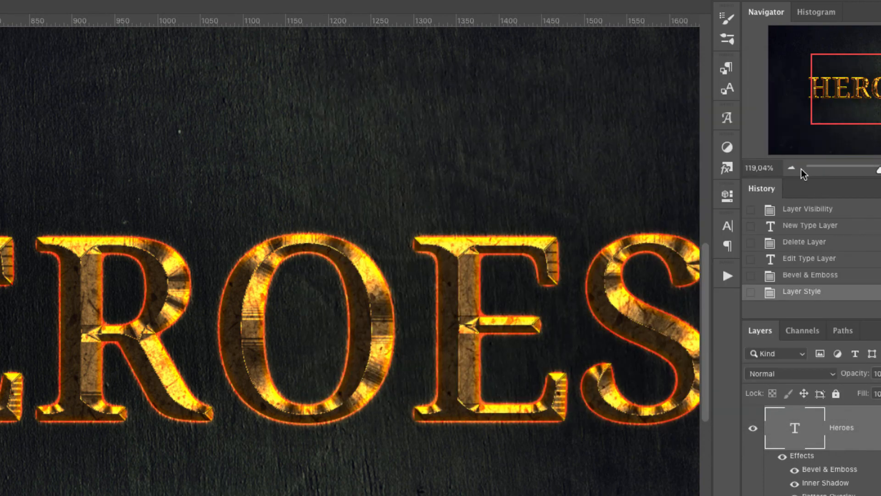
Save the Heroes copy text layer's effects as a new style preset named Rust Fire Text
click(794, 166)
click(794, 166)
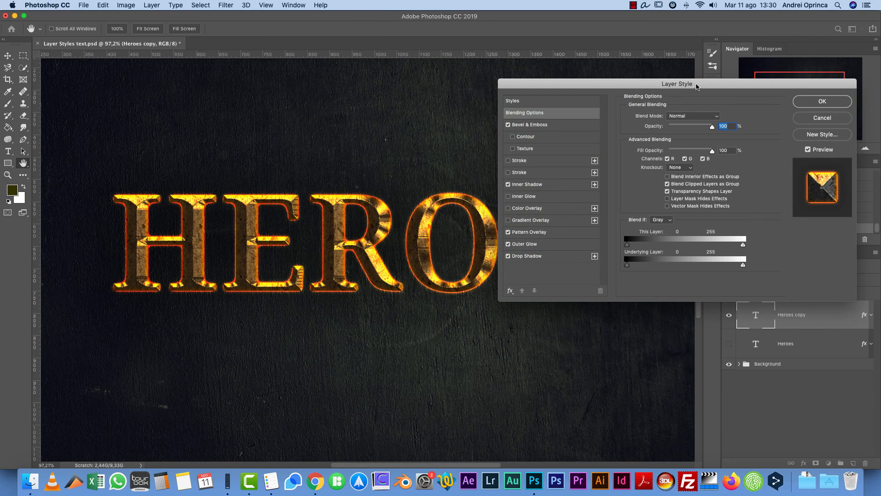
drag(696, 87, 651, 80)
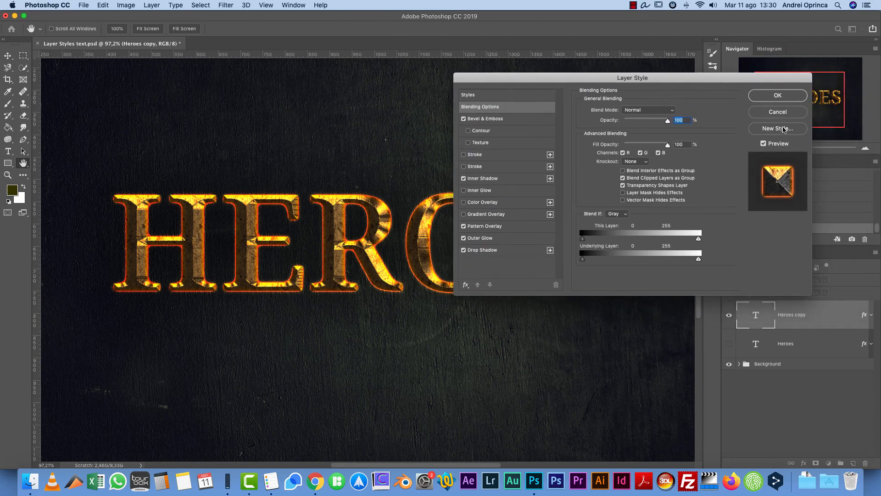
click(783, 130)
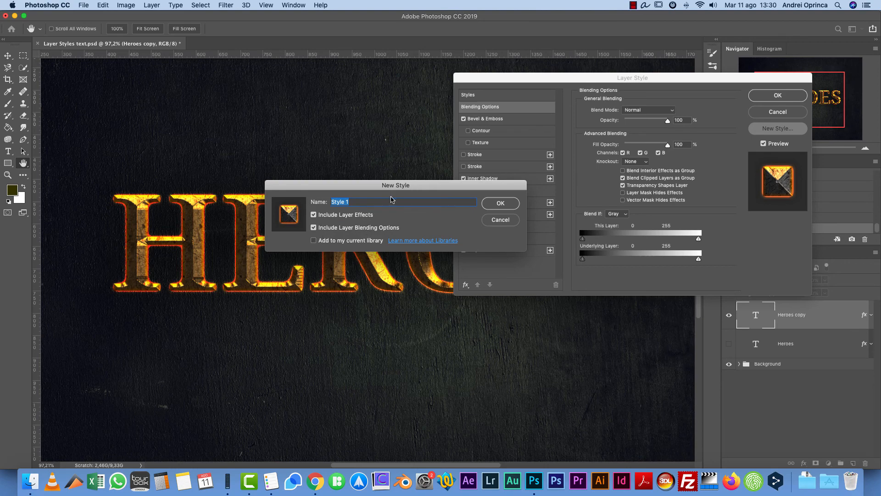
text(Rust Fire Text)
key(Return)
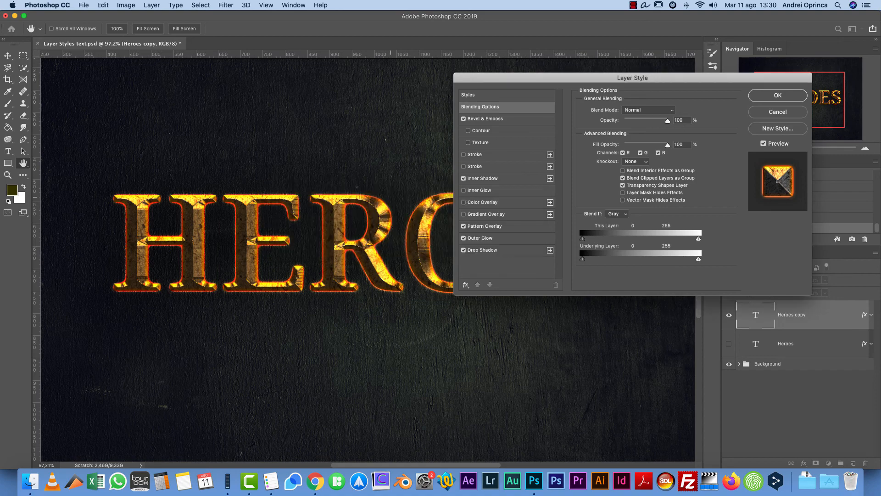
click(769, 96)
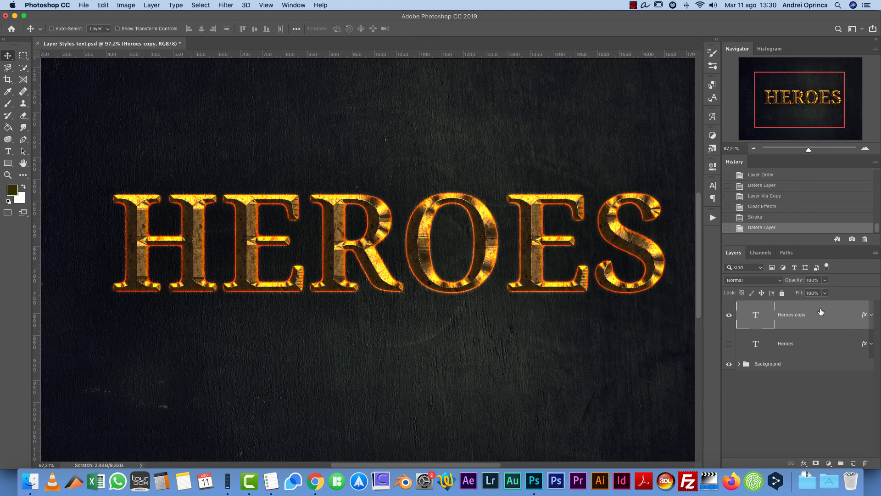
Remove all effects from the Heroes copy text layer and bring up the list of saved styles
drag(864, 317, 865, 463)
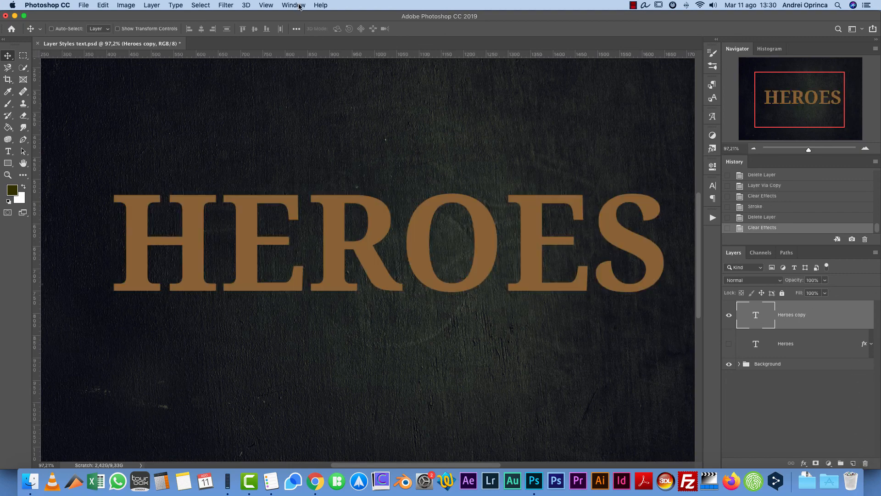
click(299, 5)
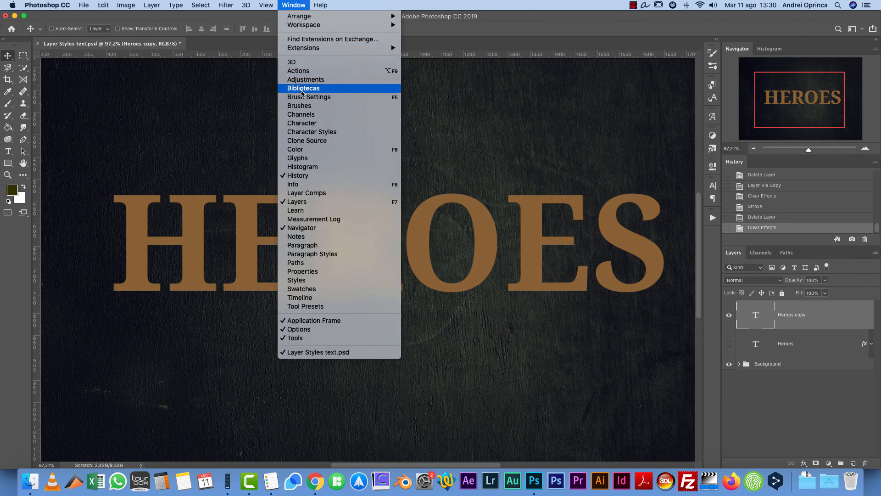
click(299, 281)
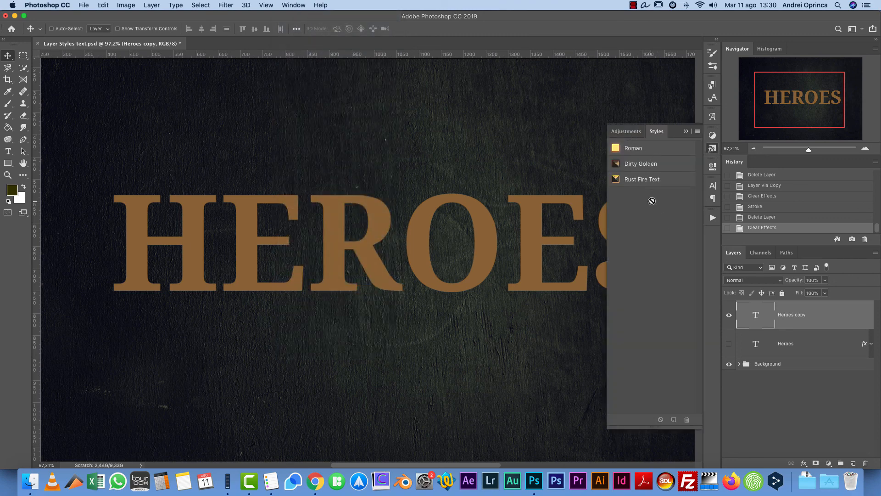
Try the Dirty Golden, Rust Fire Text and Roman styles on the Heroes copy text, ending with Rust Fire Text
click(642, 165)
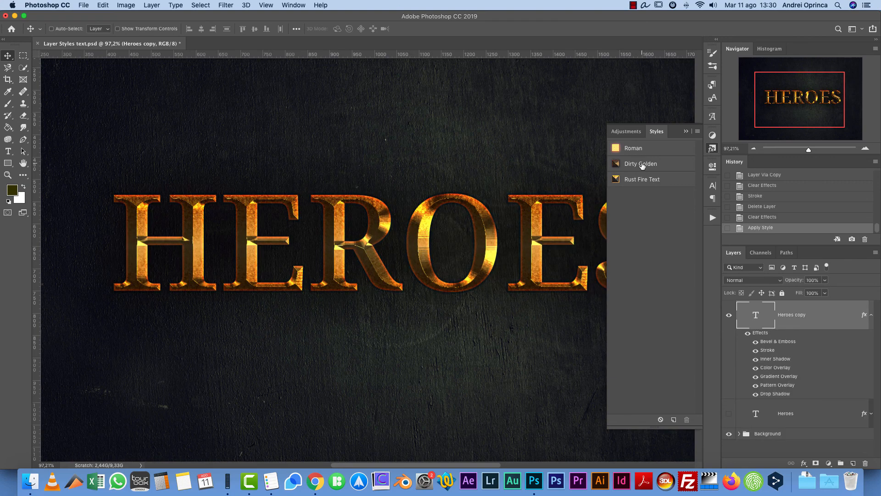
click(646, 179)
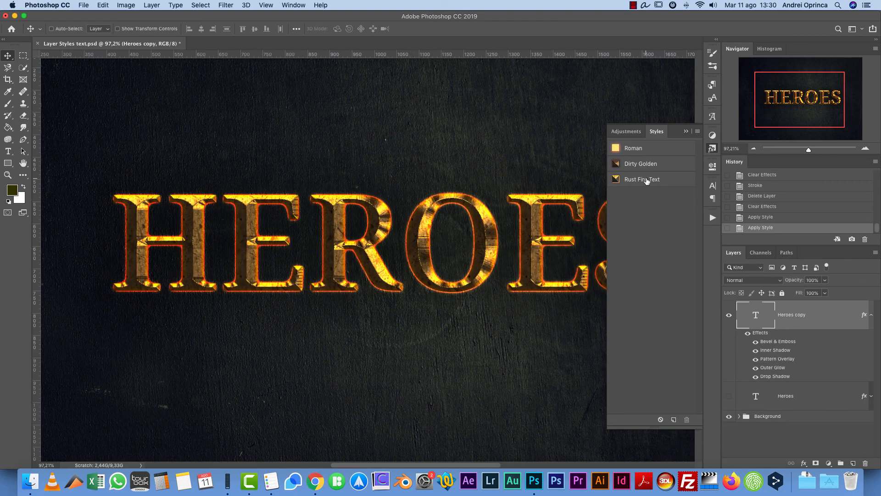
click(634, 148)
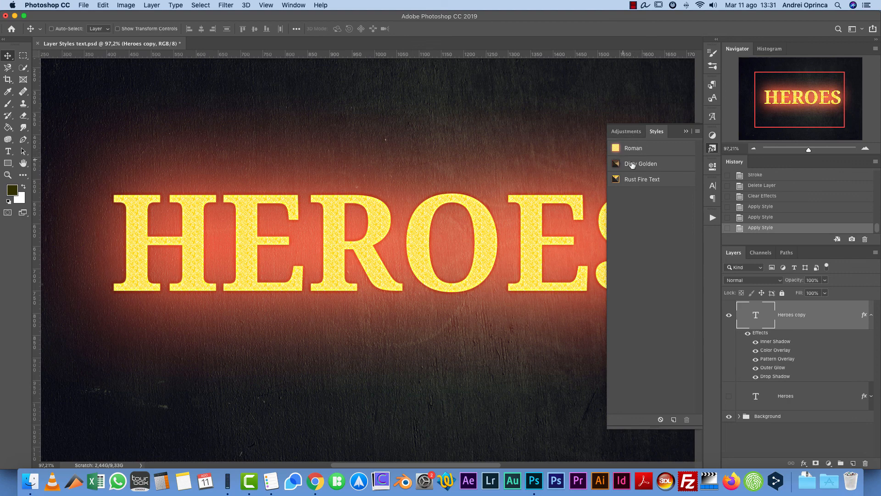
click(637, 162)
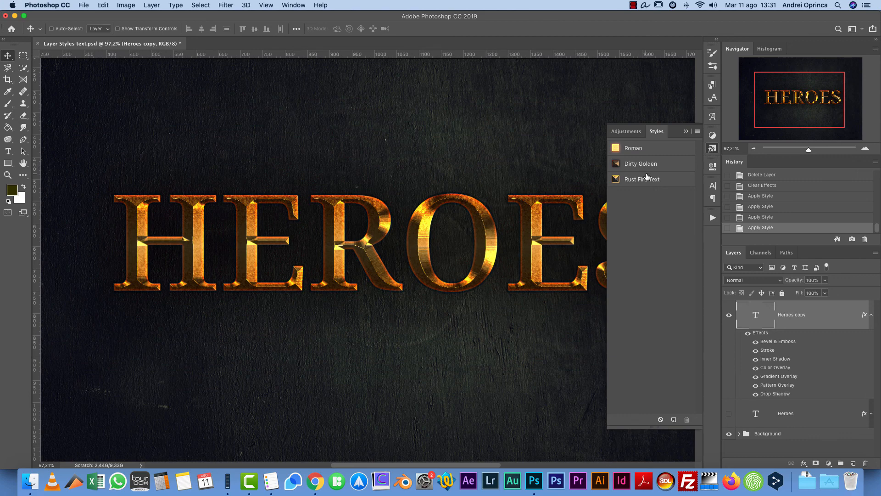
click(647, 177)
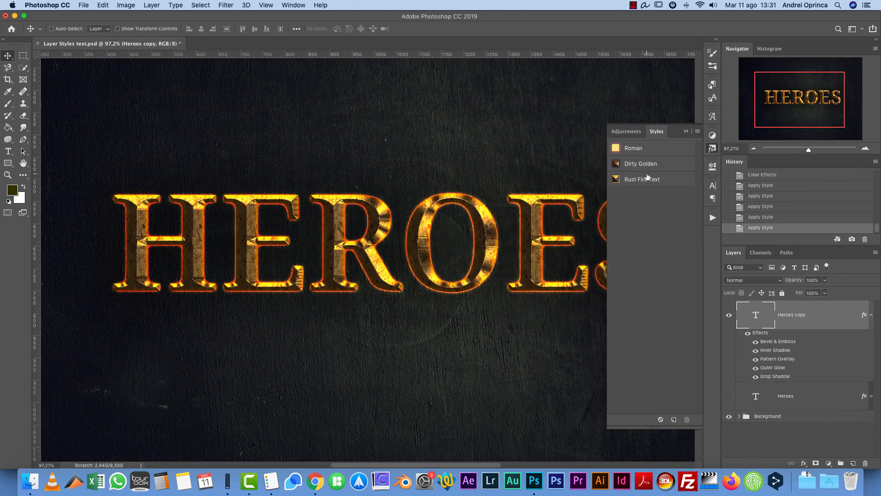
click(697, 132)
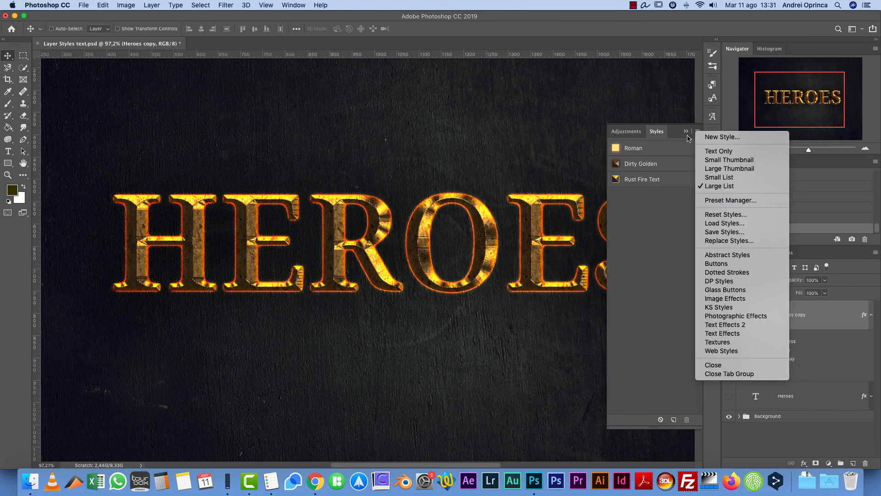
click(697, 134)
click(698, 133)
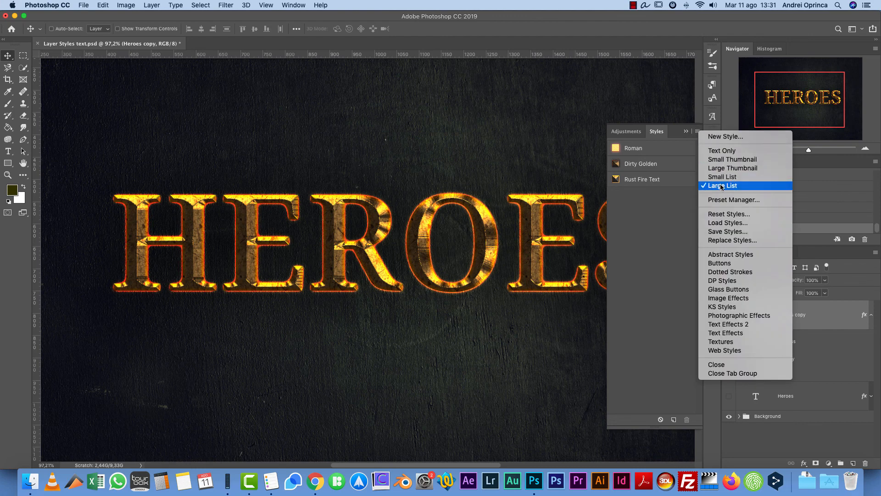
click(744, 233)
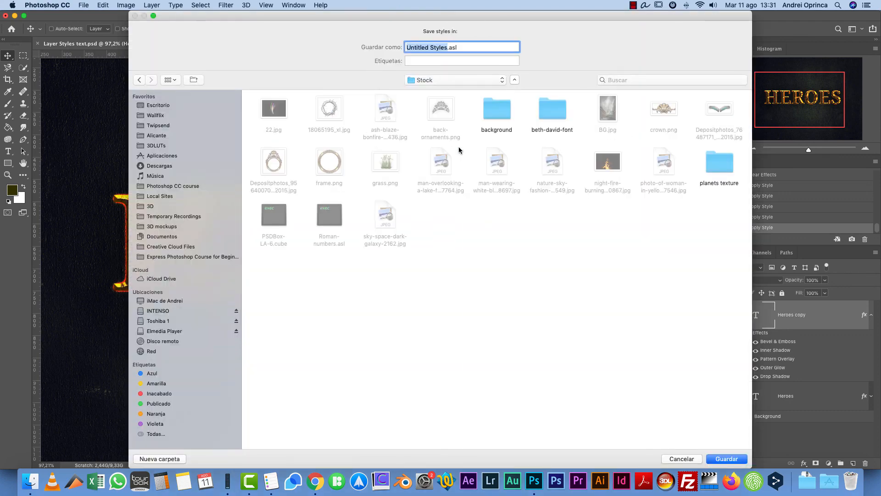
key(Escape)
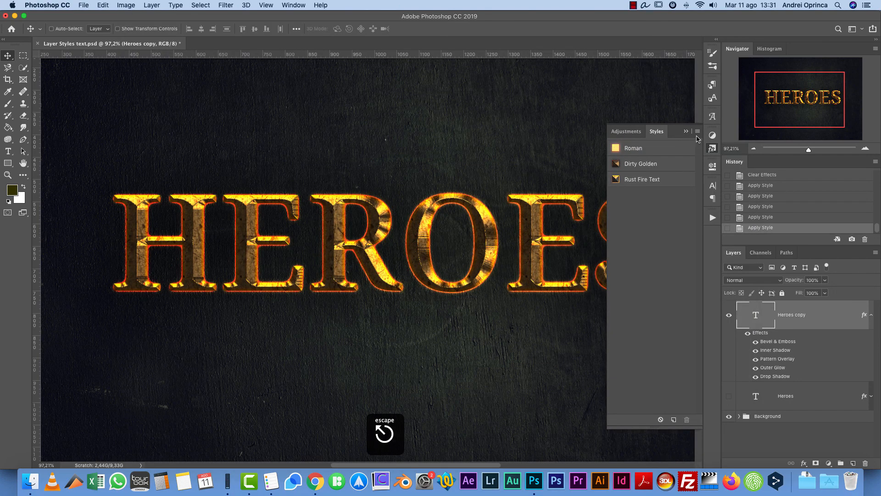
Append the KS Styles library to the current list of styles
click(697, 132)
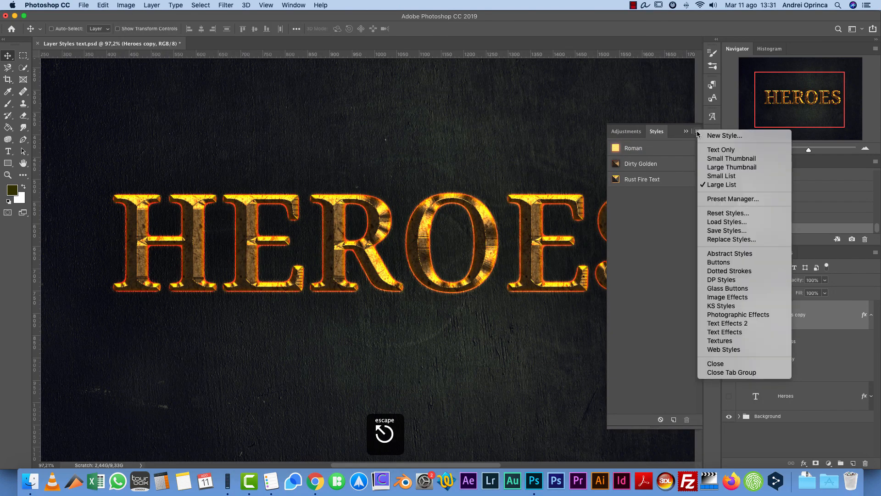
click(726, 308)
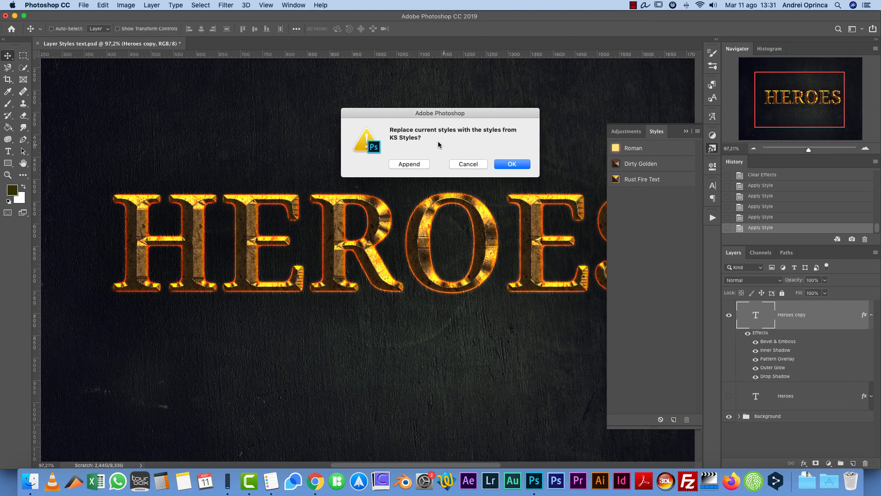
click(409, 165)
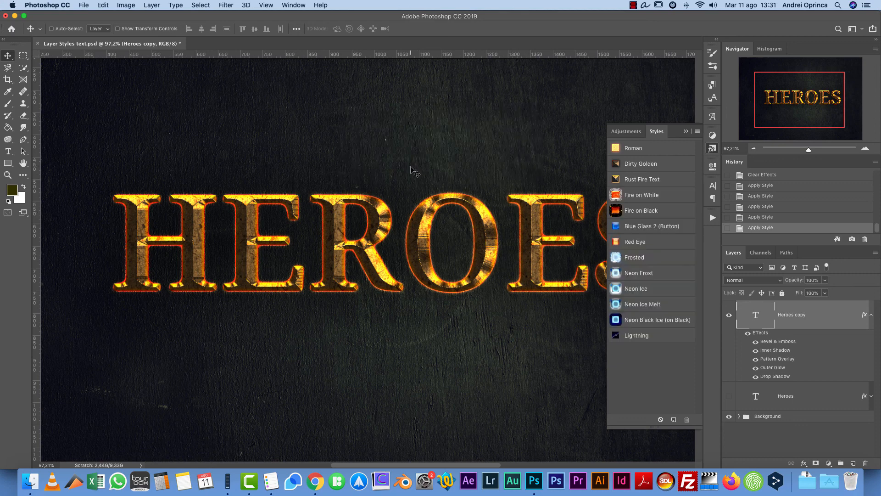
Replace the current styles with the KS Styles library, without saving the changes to the existing list
click(697, 133)
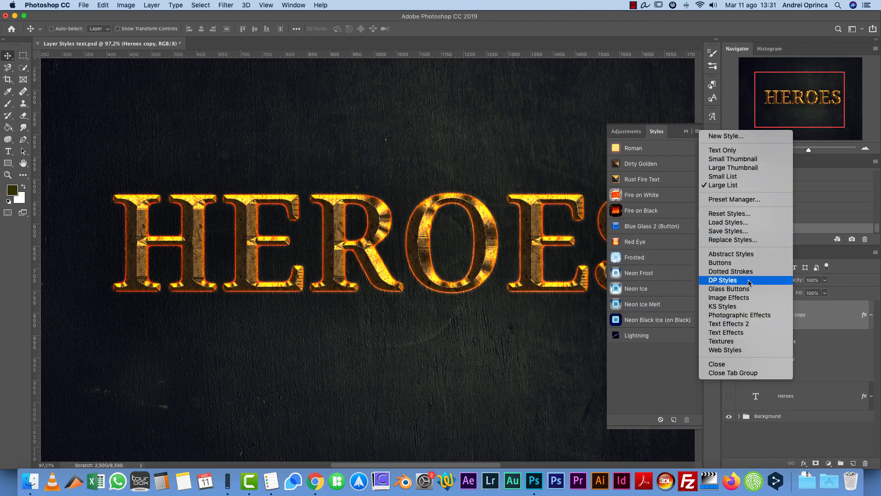
click(725, 306)
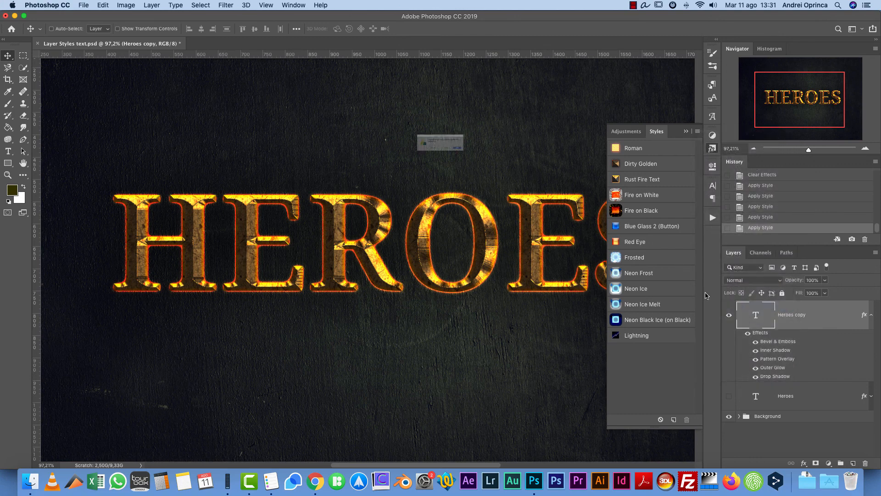
click(509, 164)
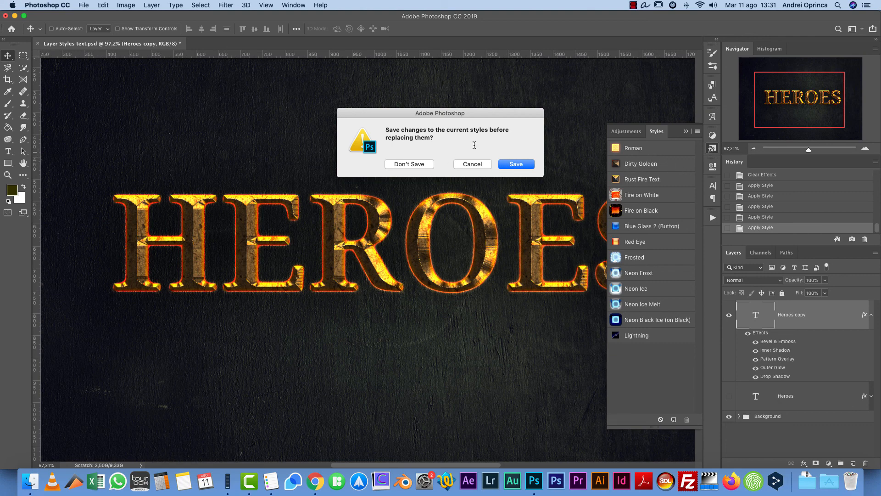
click(407, 164)
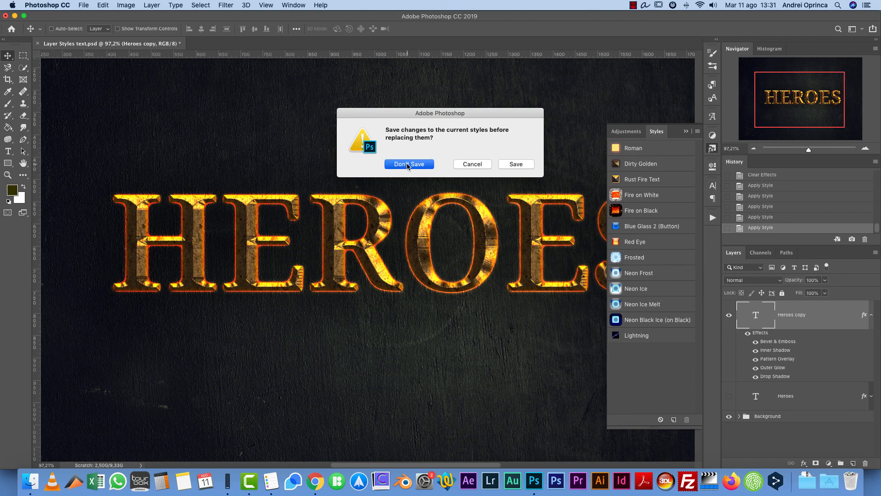
Try Neon Frost, Neon Ice, Neon Ice Melt, Neon Black Ice and Blue Glass 2 on the Heroes copy text, ending with Fire on Black
click(638, 227)
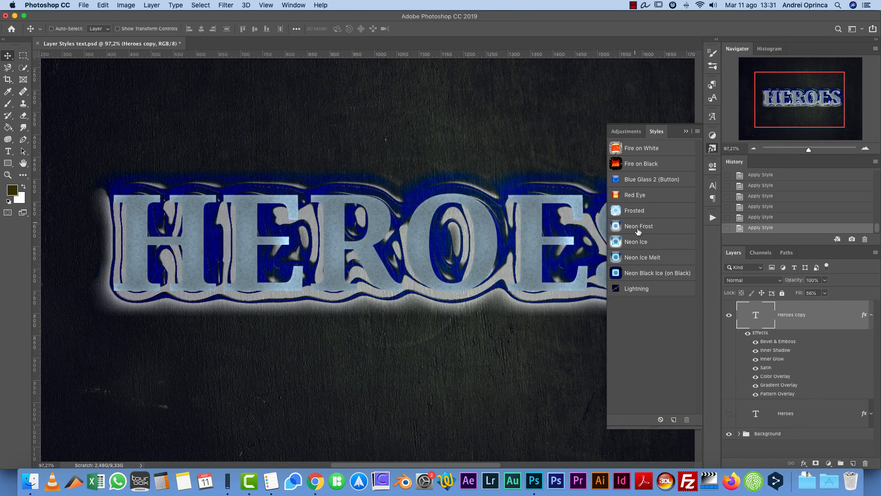
click(636, 241)
click(639, 259)
click(640, 273)
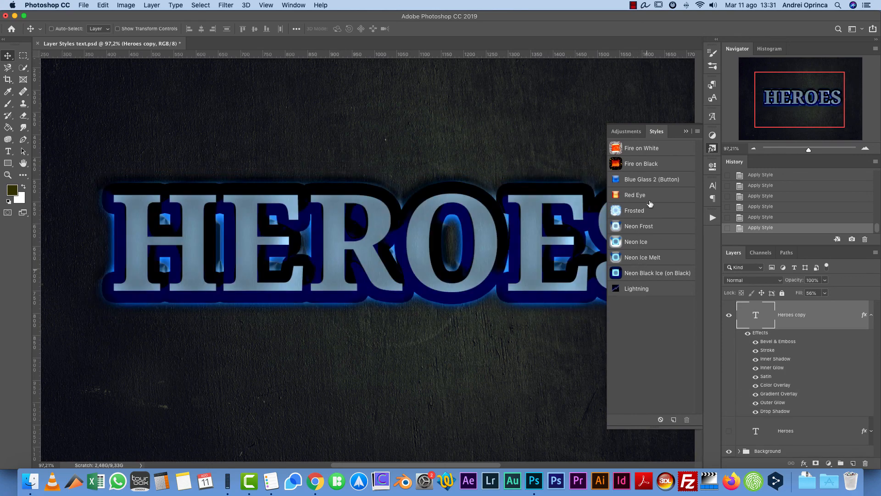
click(642, 180)
click(639, 165)
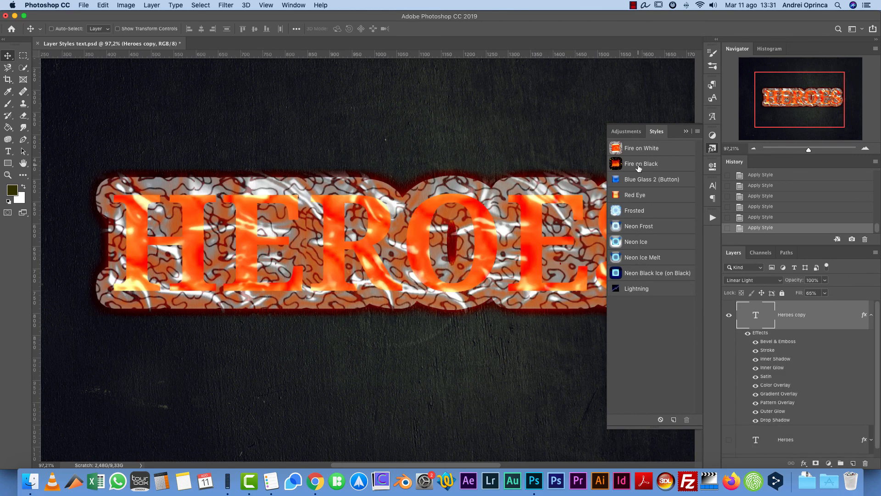
Replace the current styles with the Text Effects 2 library
click(698, 131)
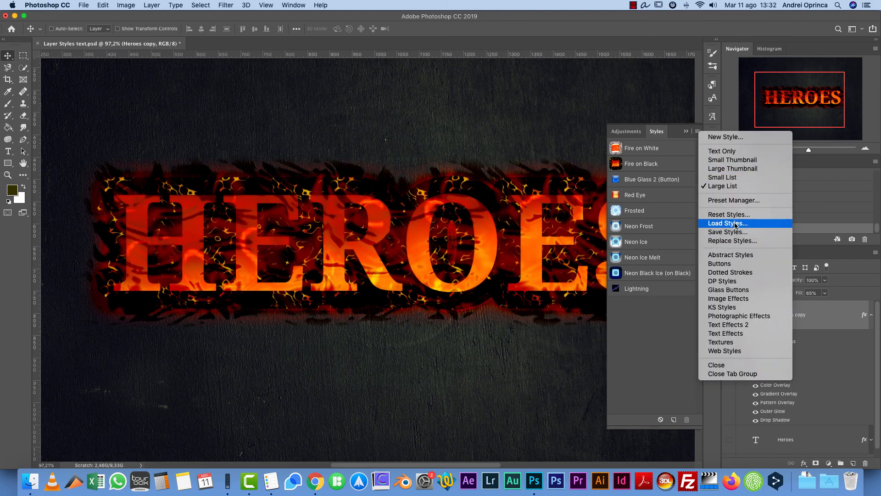
click(728, 324)
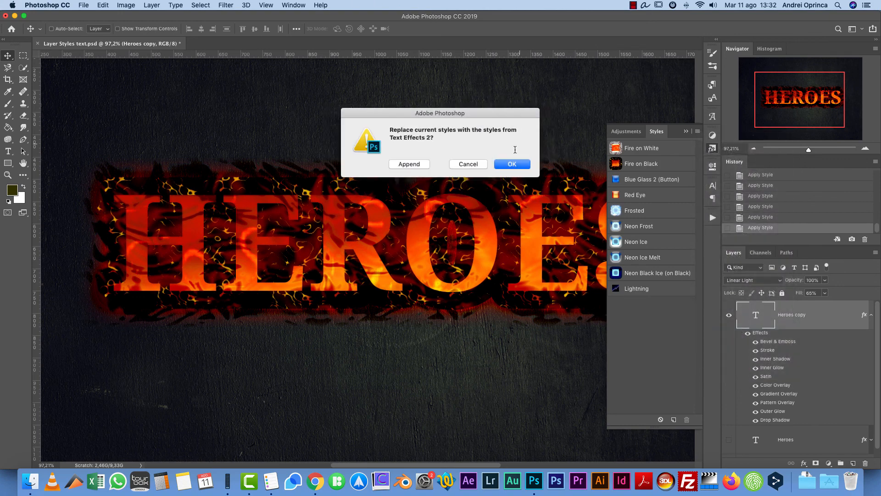
click(522, 168)
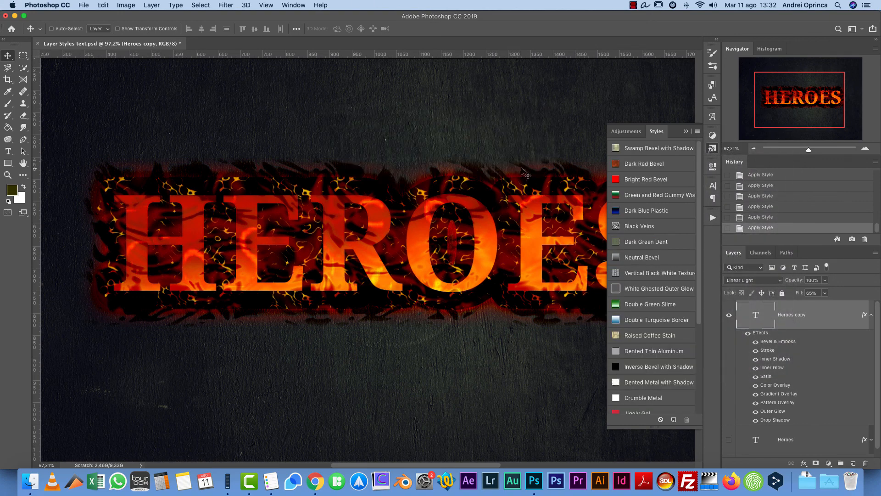
Try Double Green Slime, Raised Coffee Stain, Inverse Bevel with Shadow, Dark Blue Plastic and the green and red gummy style on the Heroes copy text
click(642, 307)
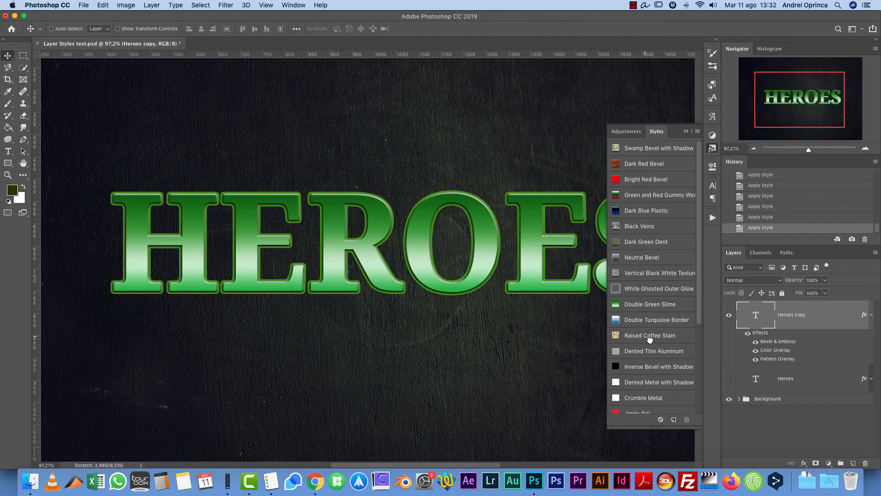
click(647, 337)
click(648, 364)
click(646, 211)
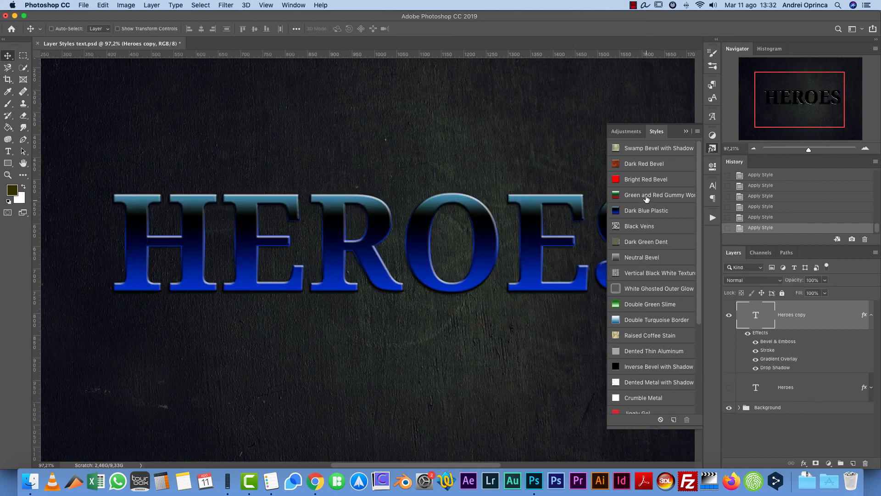
click(645, 196)
Try Shinny Blue Metal, Jiggly Gel, Yellow Gold Bevel Indent and Pillow Emboss on the text, end with Stamped Aluminium, and collapse the styles list
scroll(664, 362, down, 1)
scroll(663, 362, down, 2)
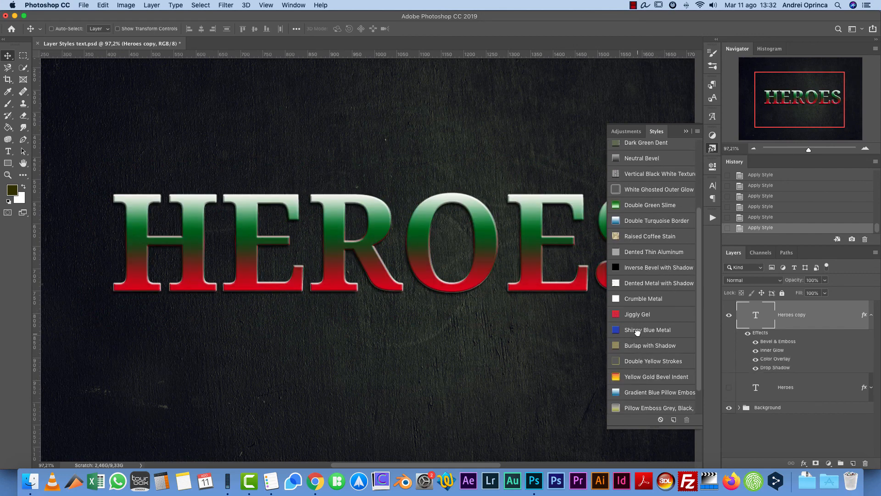
click(637, 332)
click(641, 316)
scroll(642, 317, down, 2)
click(648, 343)
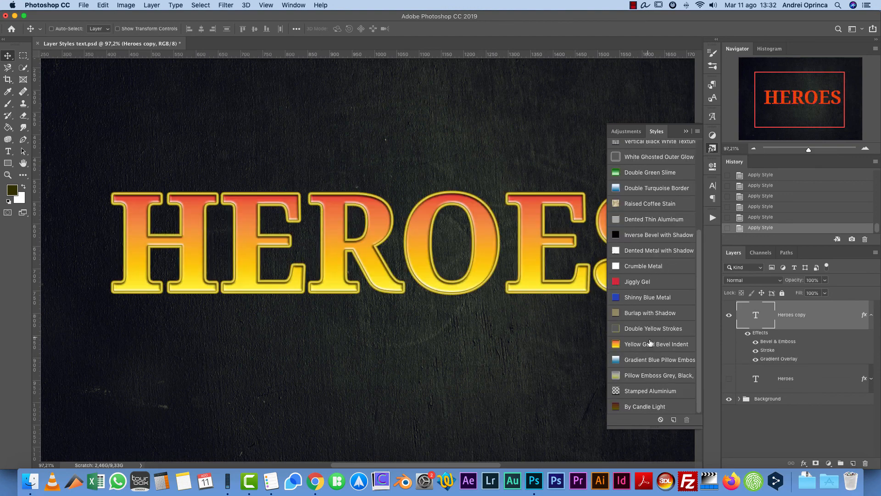
click(651, 375)
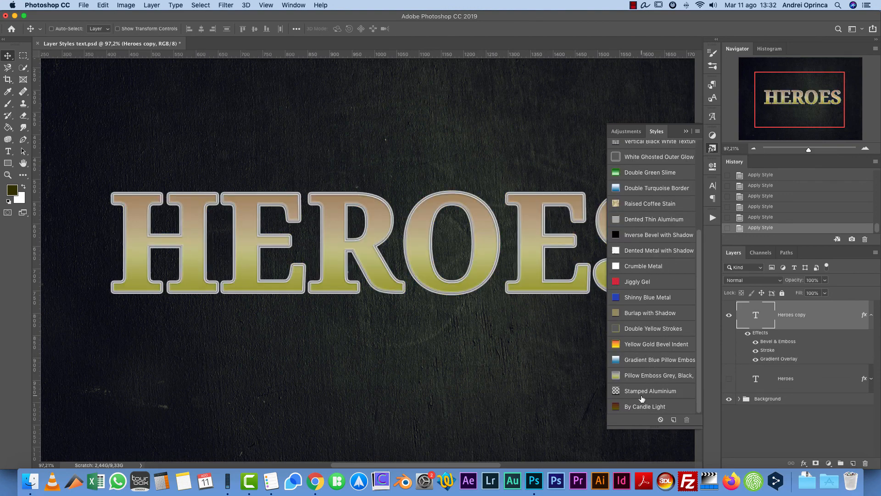
click(642, 392)
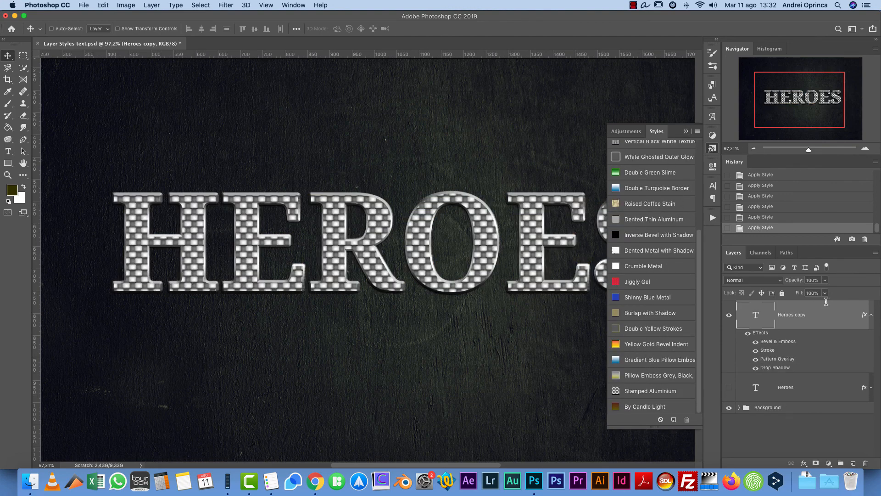
click(686, 132)
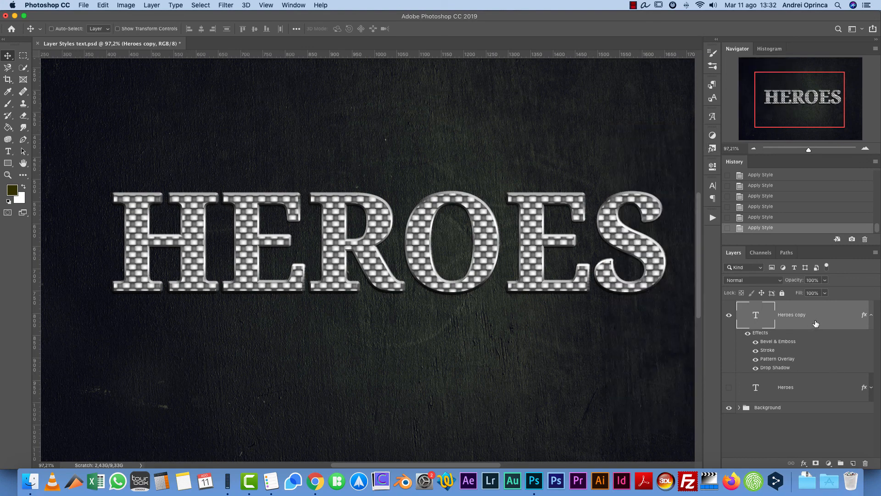